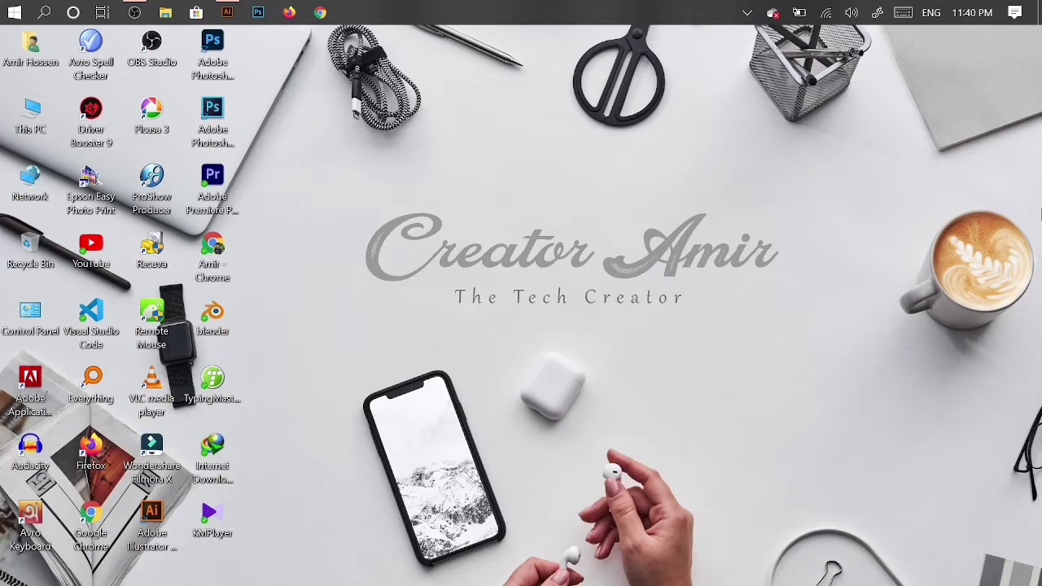
Step: Open fiverr.com in Firefox
click(290, 13)
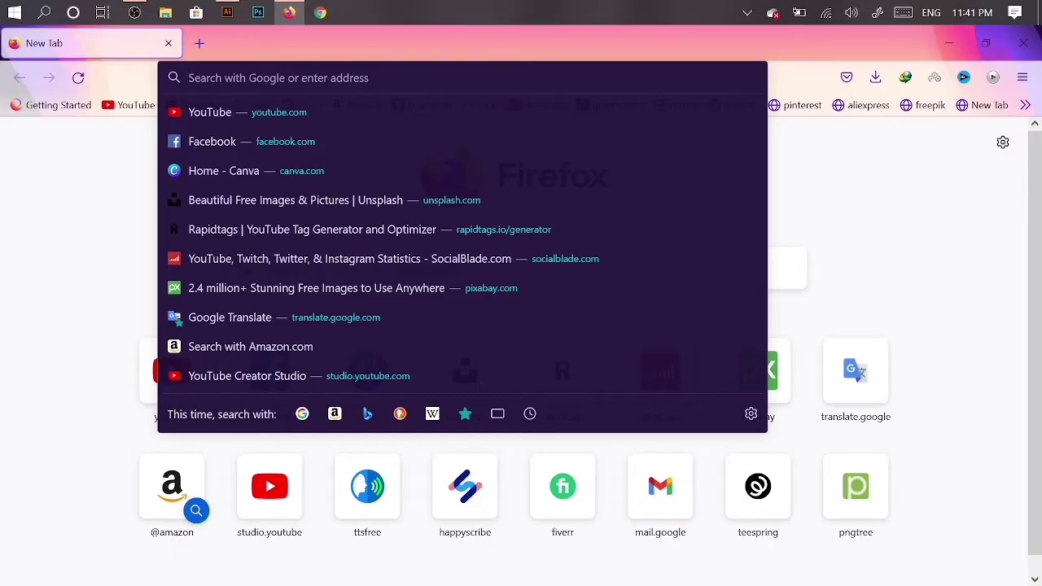
text(fiverr.com/)
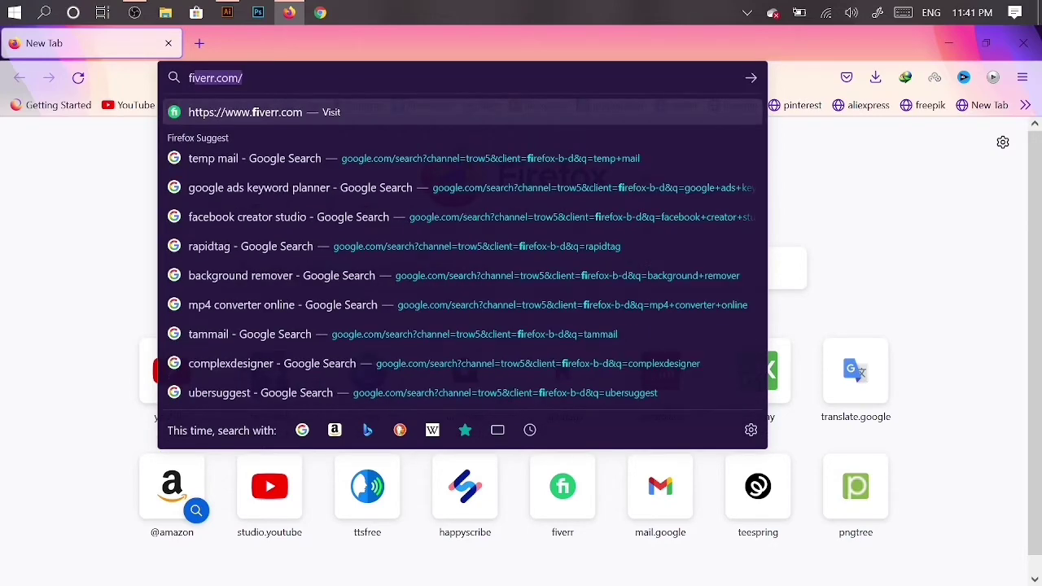
key(Return)
Step: Search Fiverr for 'business card' services using the suggestion
click(285, 301)
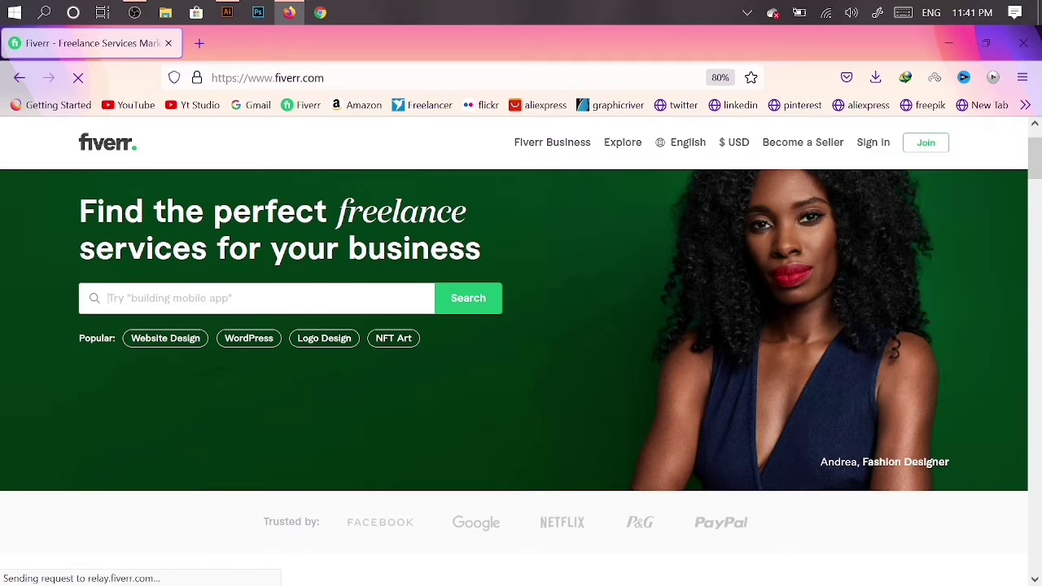
text(busi)
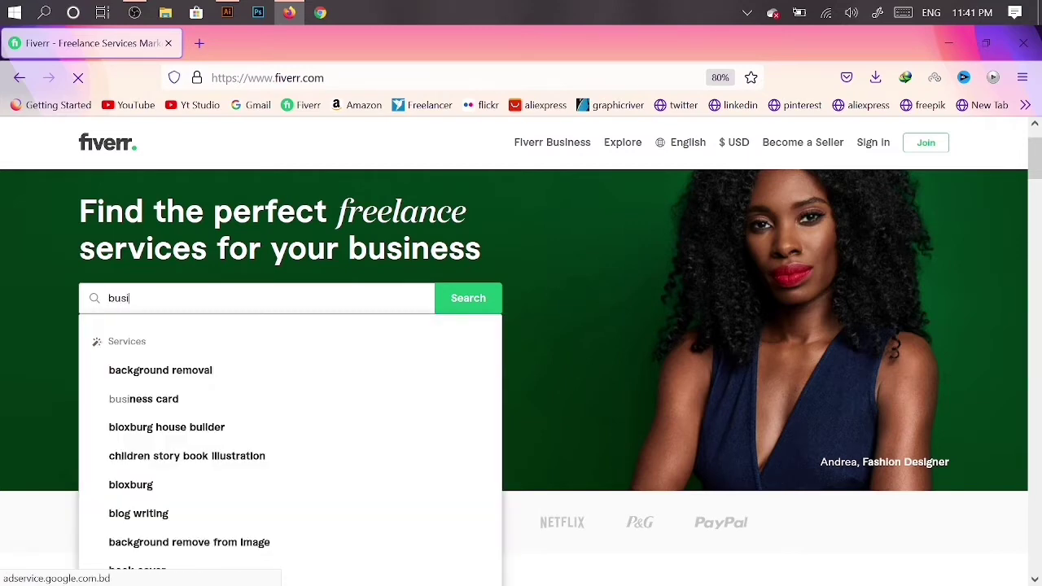
text(ness)
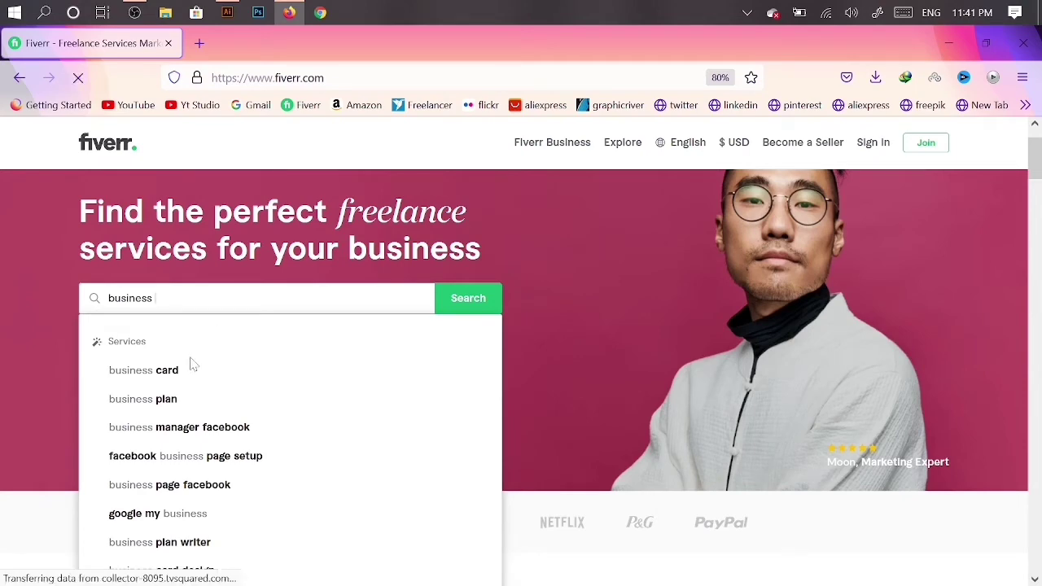
click(167, 376)
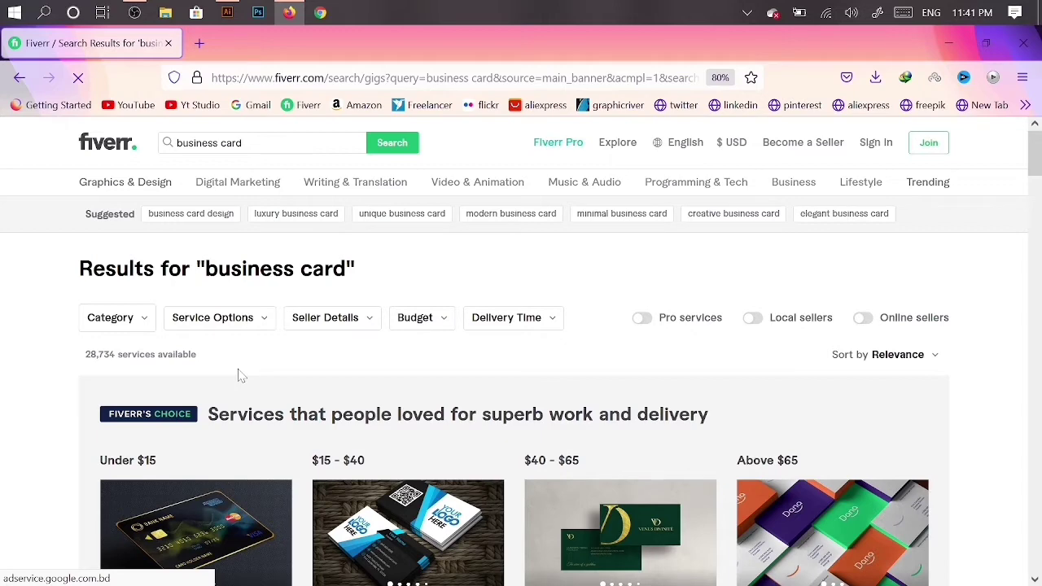
Step: Scroll the results and open the 'I will do luxury business card design' gig ($25 Basic)
scroll(477, 362, down, 3)
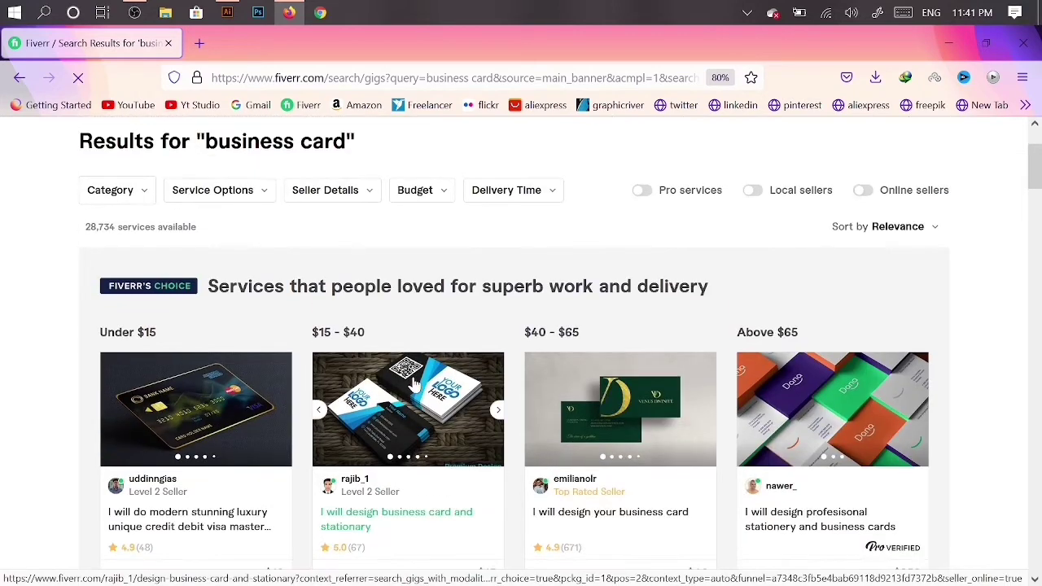
scroll(216, 435, down, 2)
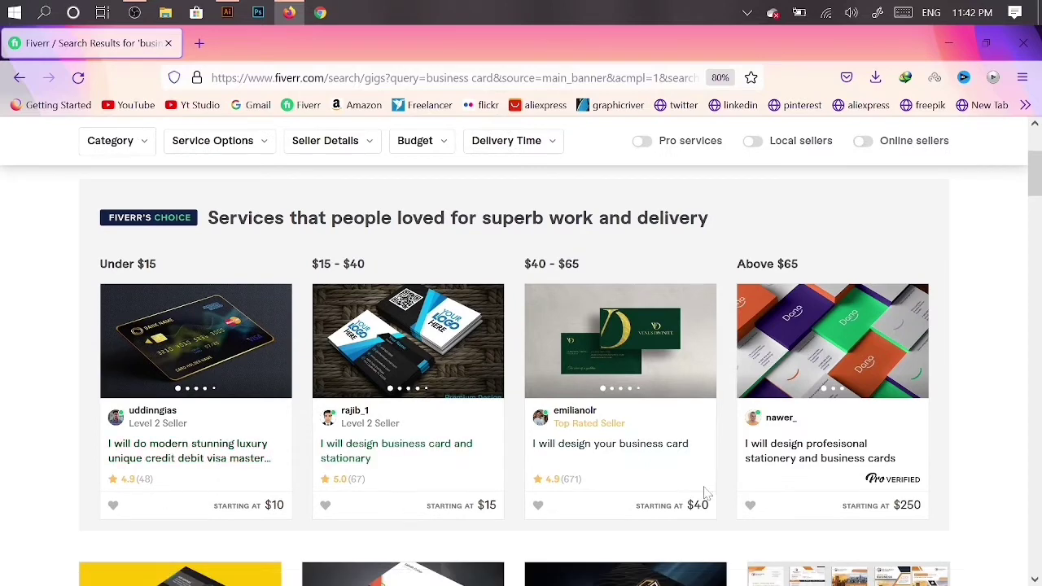
scroll(814, 505, down, 3)
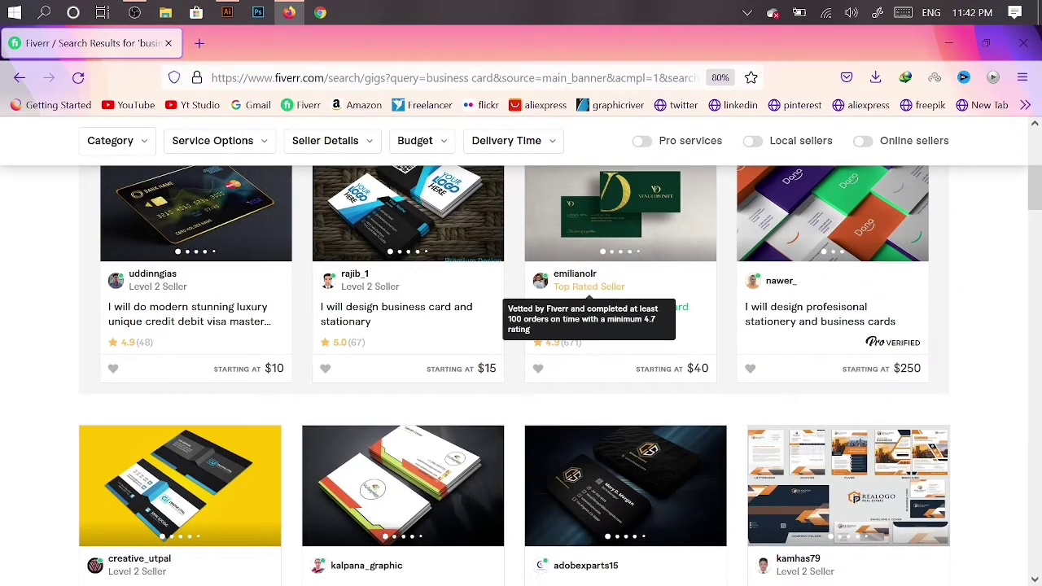
scroll(654, 398, down, 3)
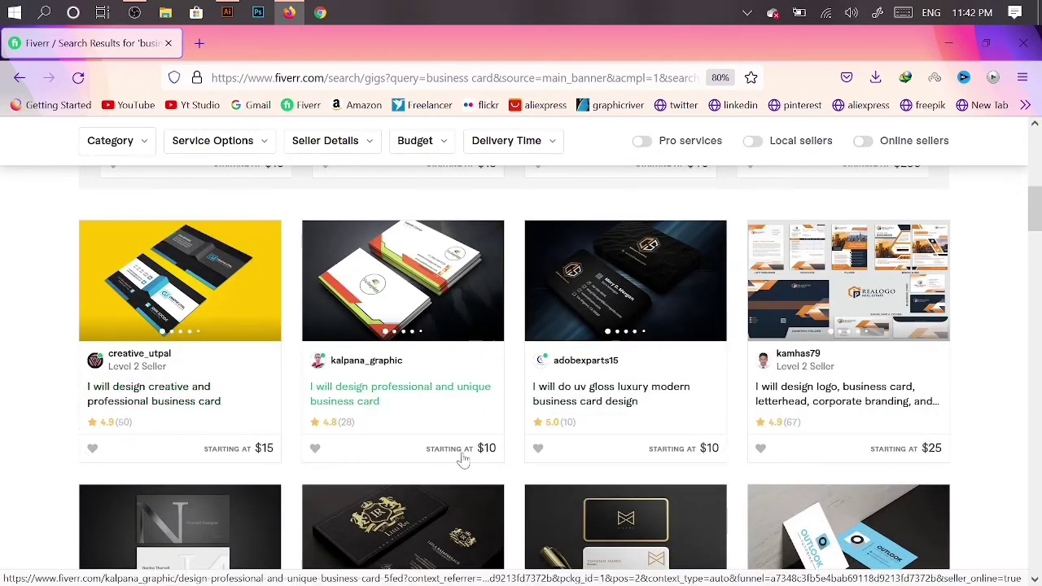
scroll(505, 456, down, 3)
scroll(724, 470, down, 1)
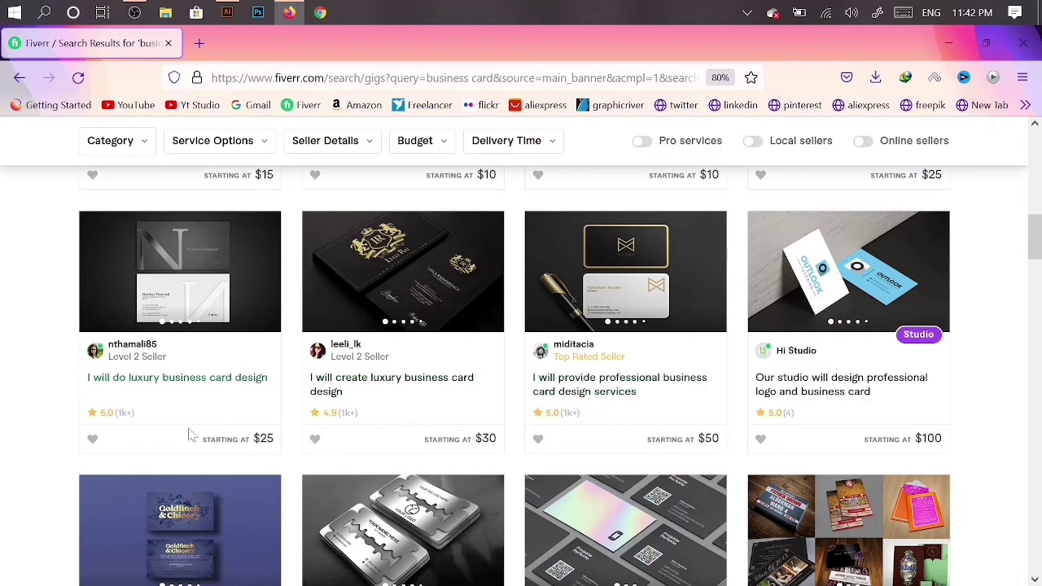
click(151, 279)
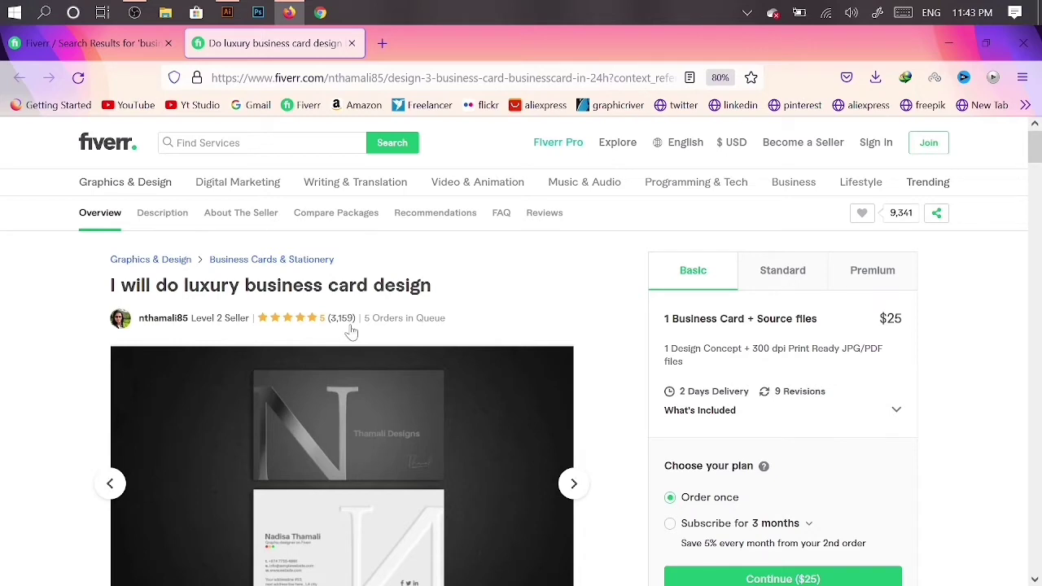
Step: Compare the Standard, $60 Premium and $25 Basic packages, then bring up the Start menu
scroll(350, 329, down, 1)
scroll(350, 329, up, 1)
click(814, 285)
click(871, 277)
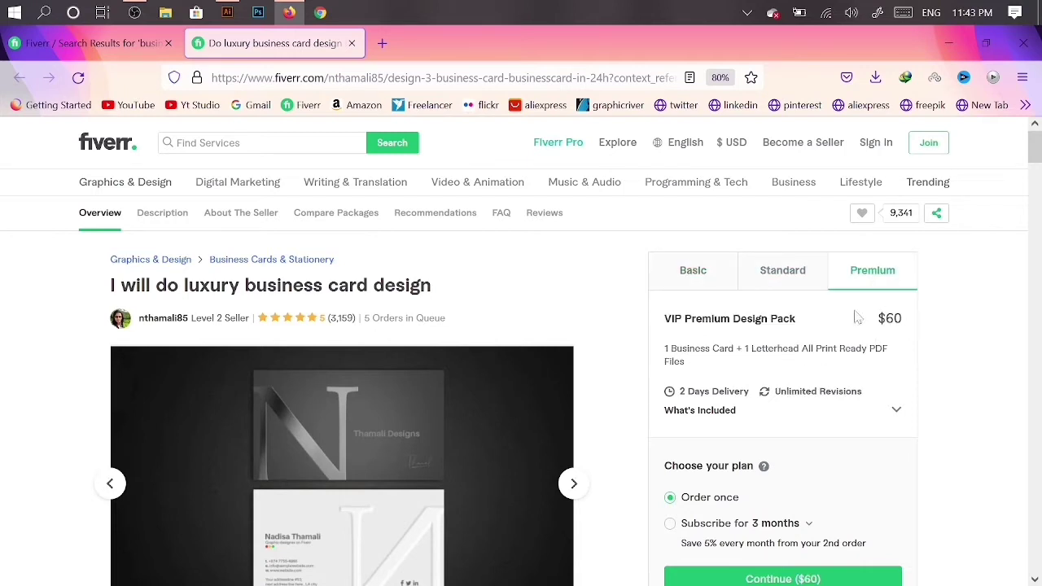
click(716, 276)
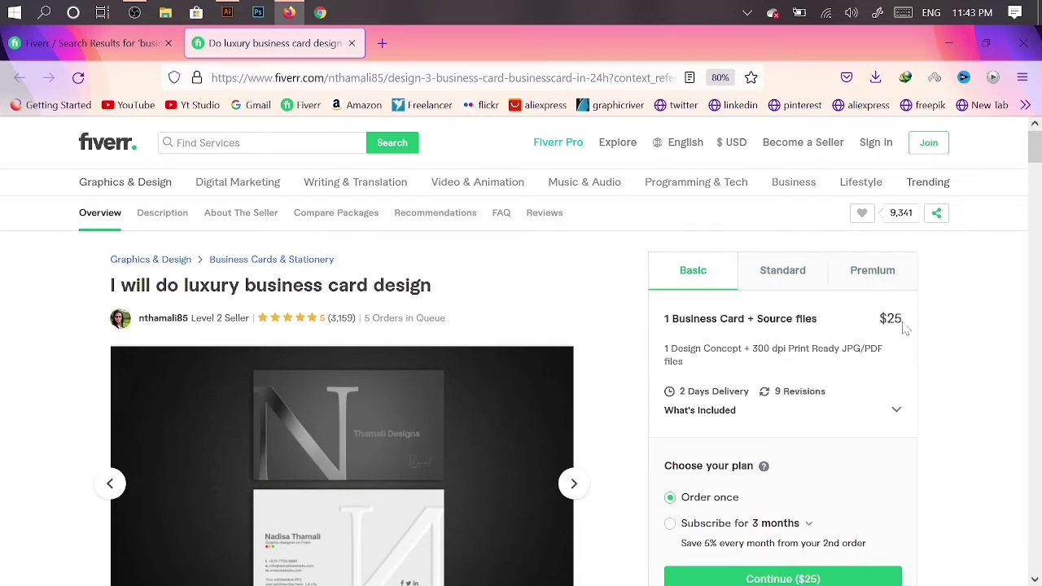
click(807, 289)
click(693, 275)
click(8, 10)
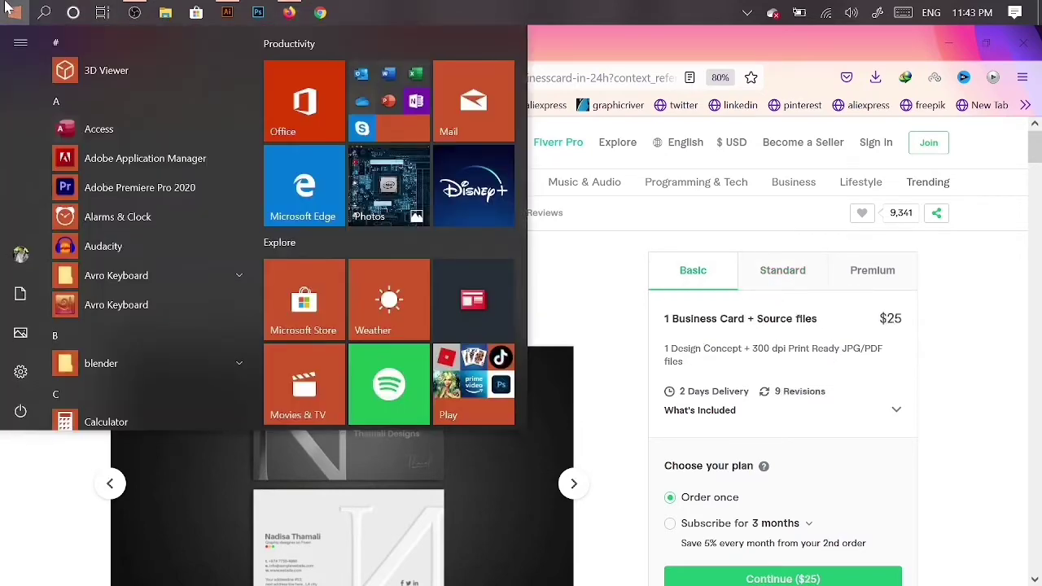
Step: In Calculator, compute 3159 × 30 = 94,770
click(107, 424)
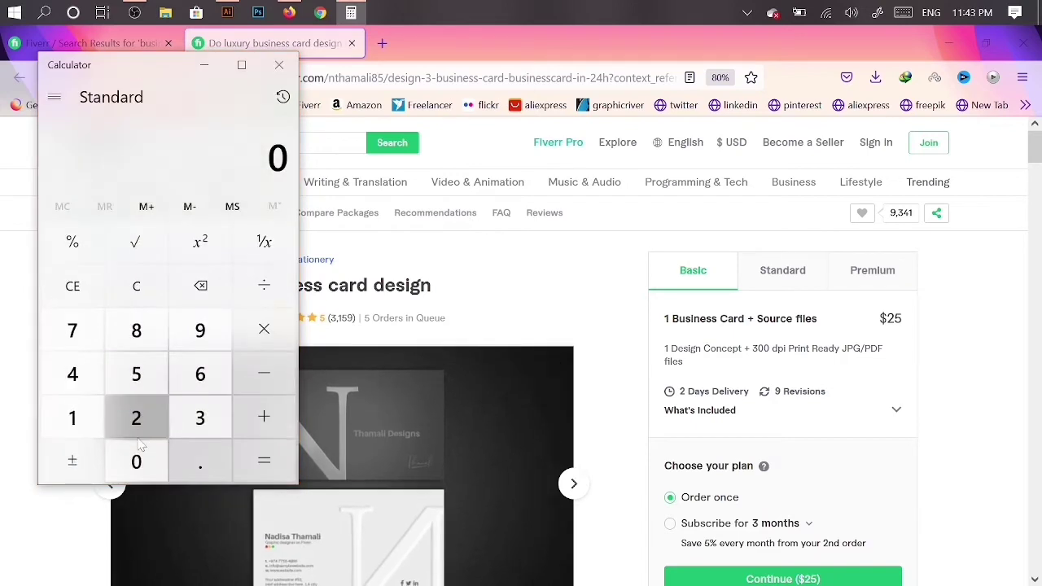
click(190, 420)
click(72, 424)
click(128, 386)
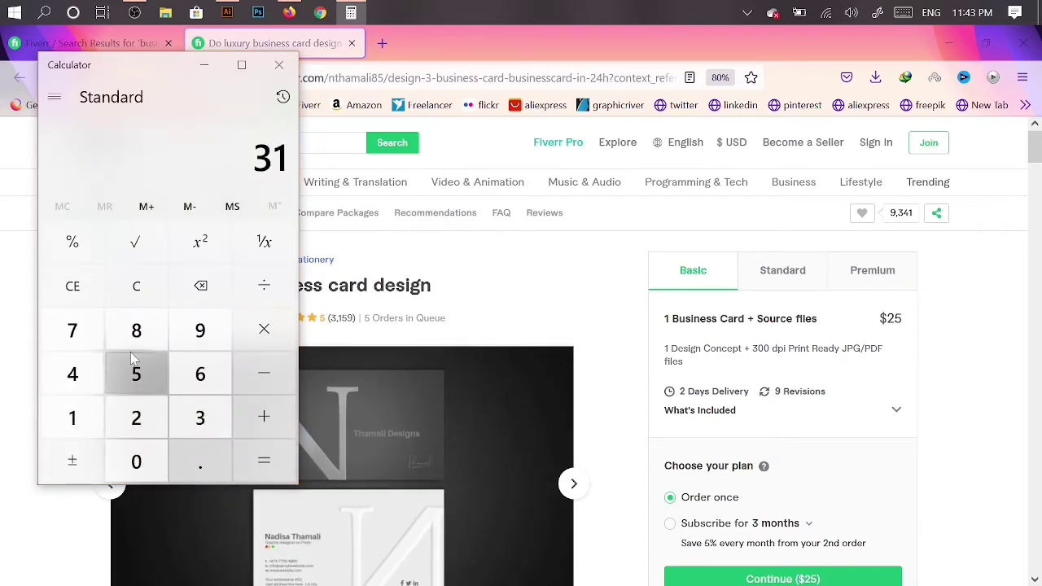
click(213, 341)
click(269, 342)
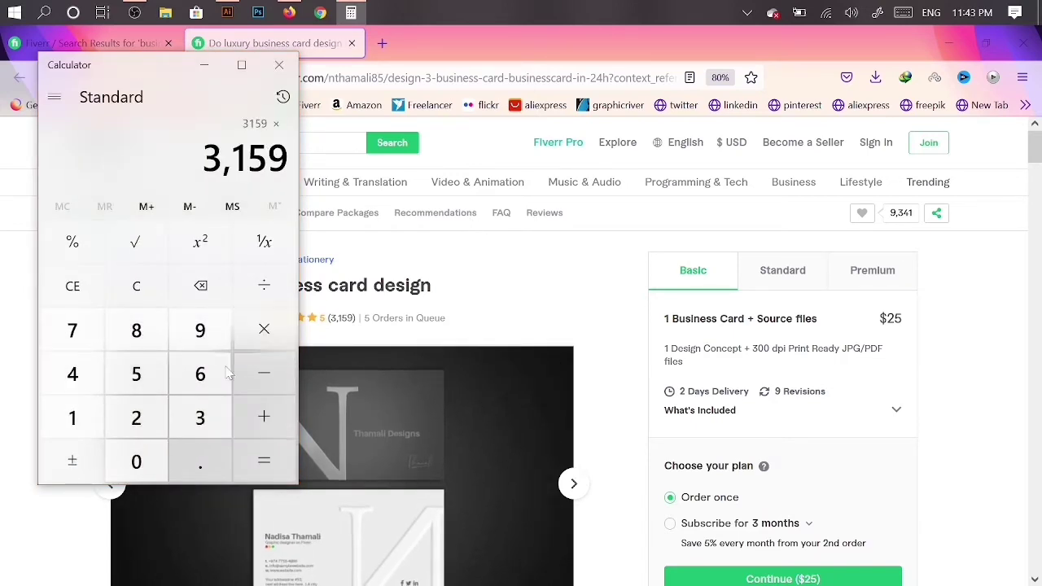
click(202, 424)
click(151, 461)
click(264, 461)
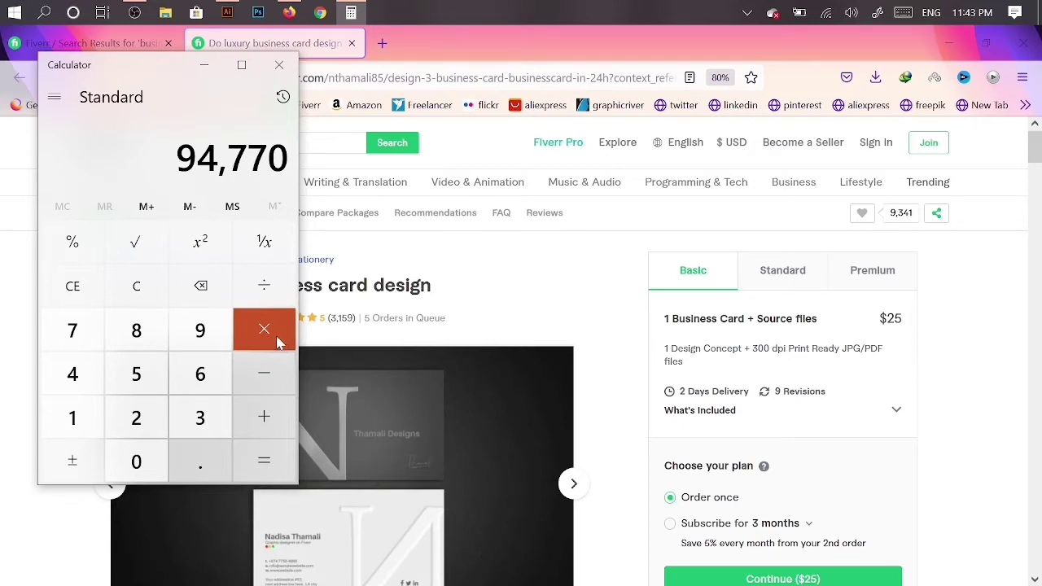
Step: Multiply 94,770 by 85 to get 8,055,450
click(277, 342)
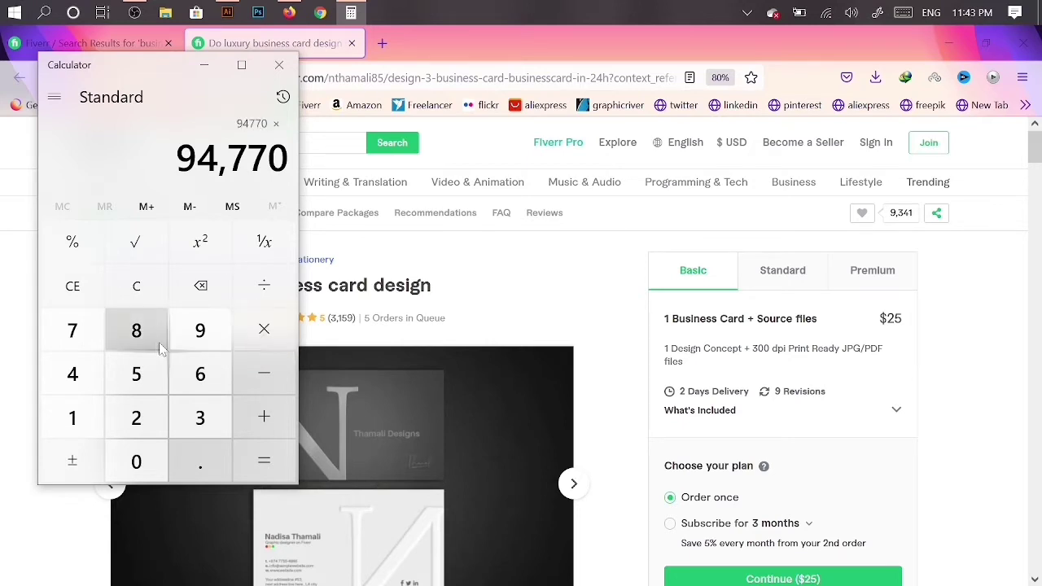
click(136, 330)
click(136, 373)
click(281, 447)
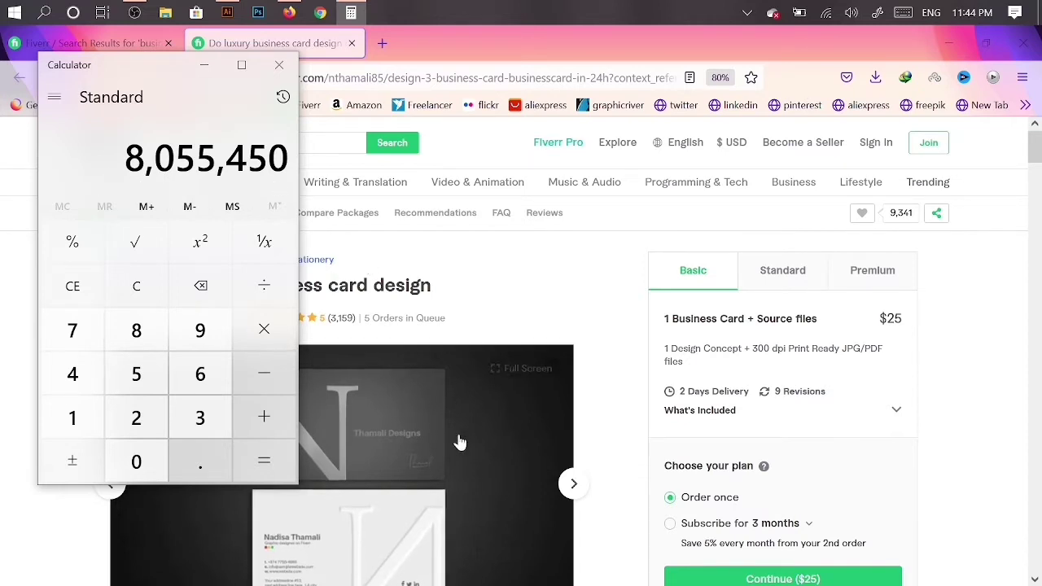
scroll(406, 383, down, 1)
scroll(481, 387, down, 1)
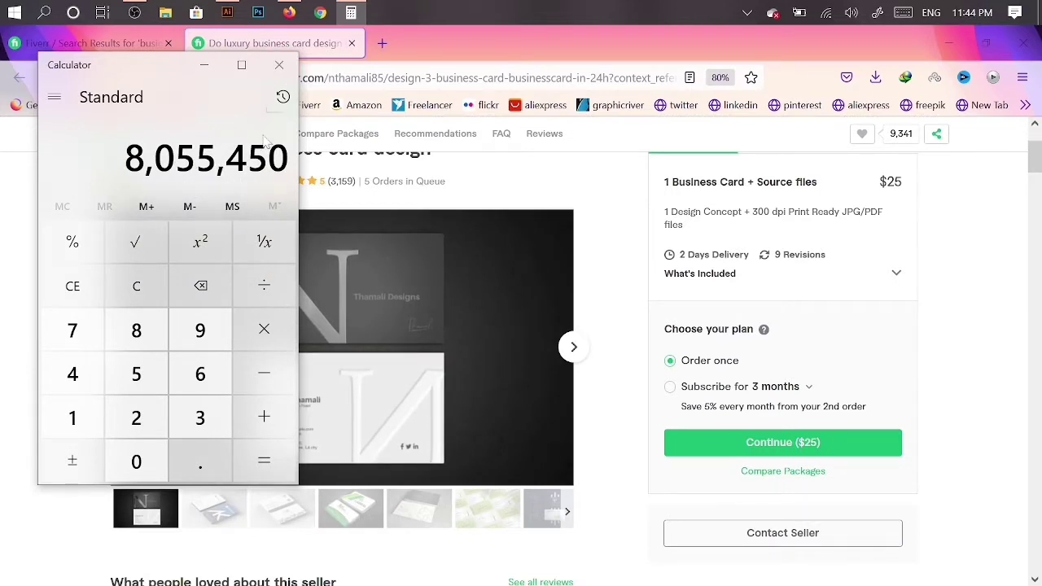
Step: Open the 'I will create luxury business card design' gig from the results and reopen Calculator
click(280, 67)
scroll(489, 374, down, 4)
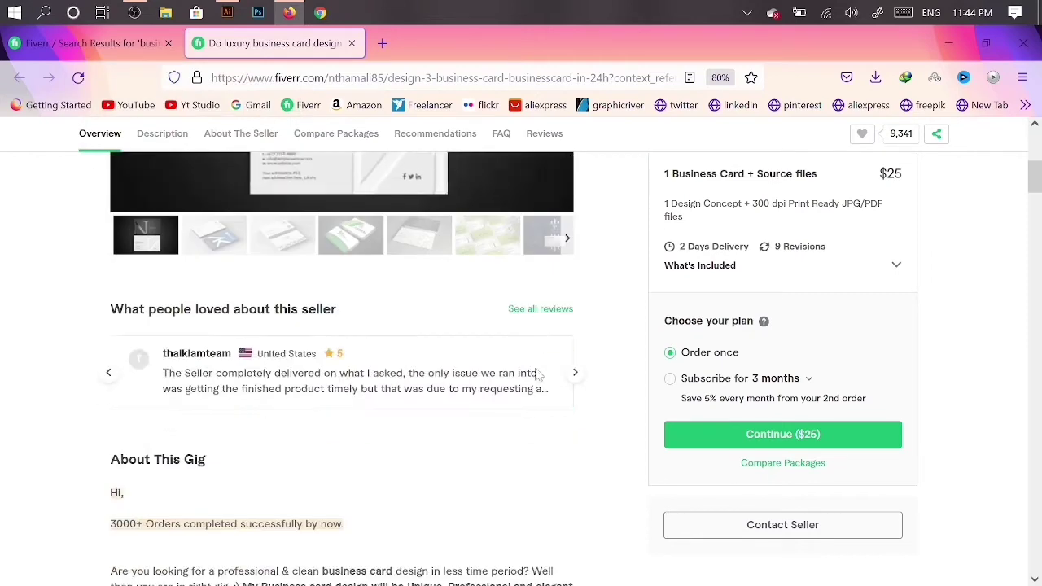
scroll(488, 375, down, 5)
key(ctrl+shift+Tab)
click(374, 303)
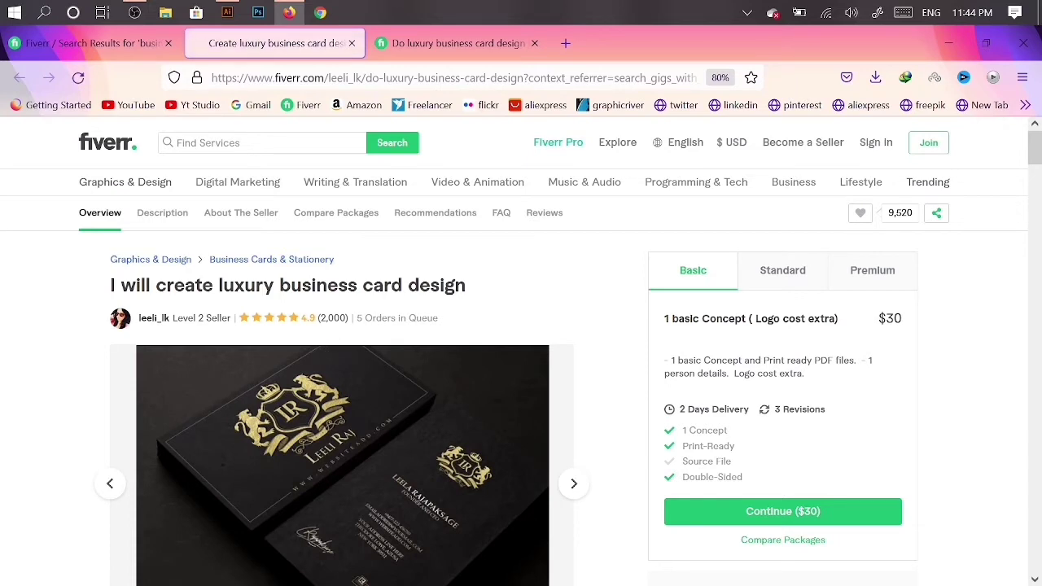
key(XF86Calculator)
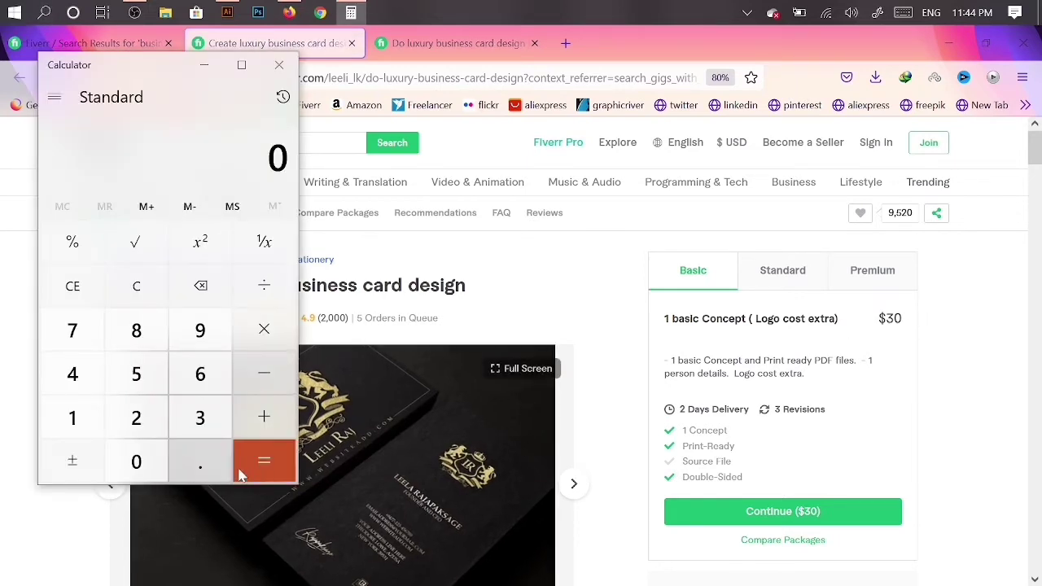
Step: Enter 2,000 reviews and multiply by 30 to get 60,000
double_click(136, 418)
double_click(136, 462)
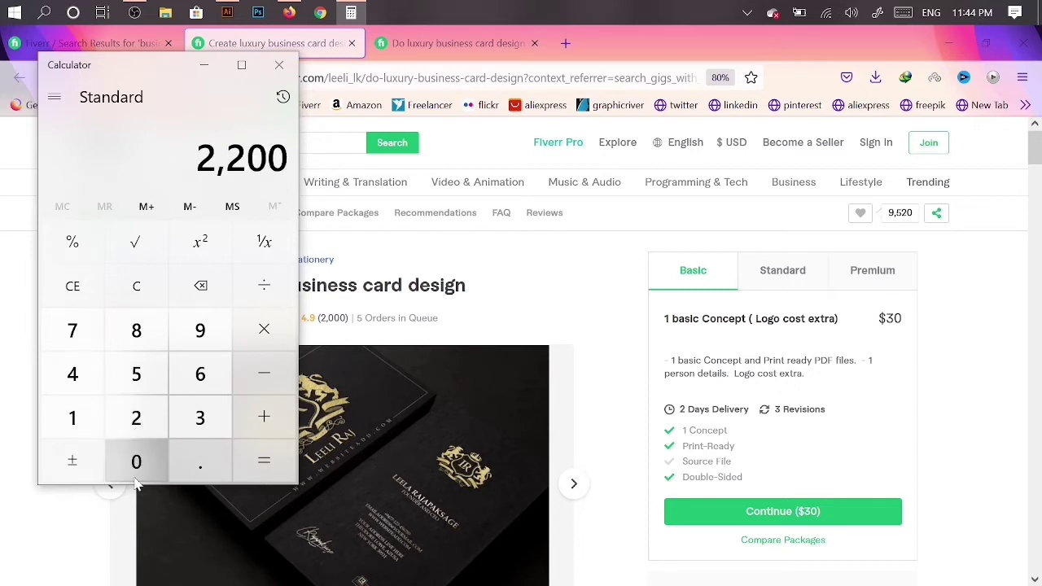
click(136, 462)
click(257, 294)
click(202, 292)
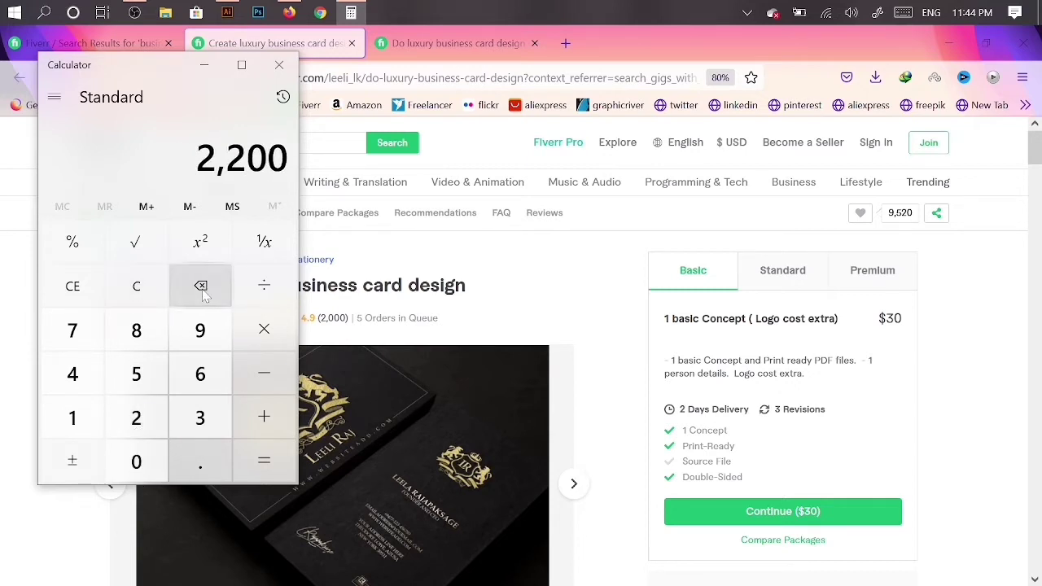
double_click(202, 292)
click(201, 294)
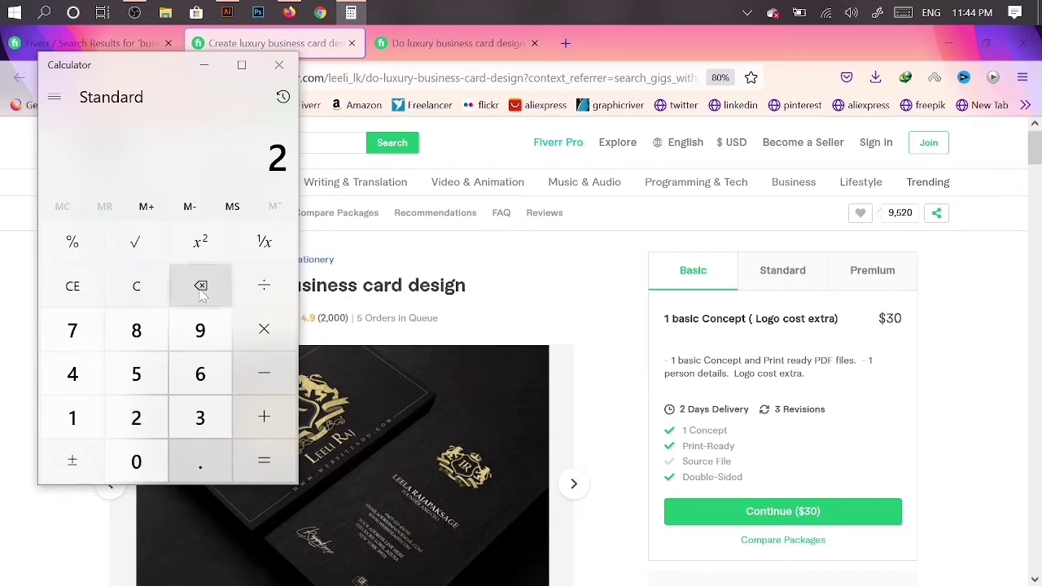
click(138, 464)
click(138, 464)
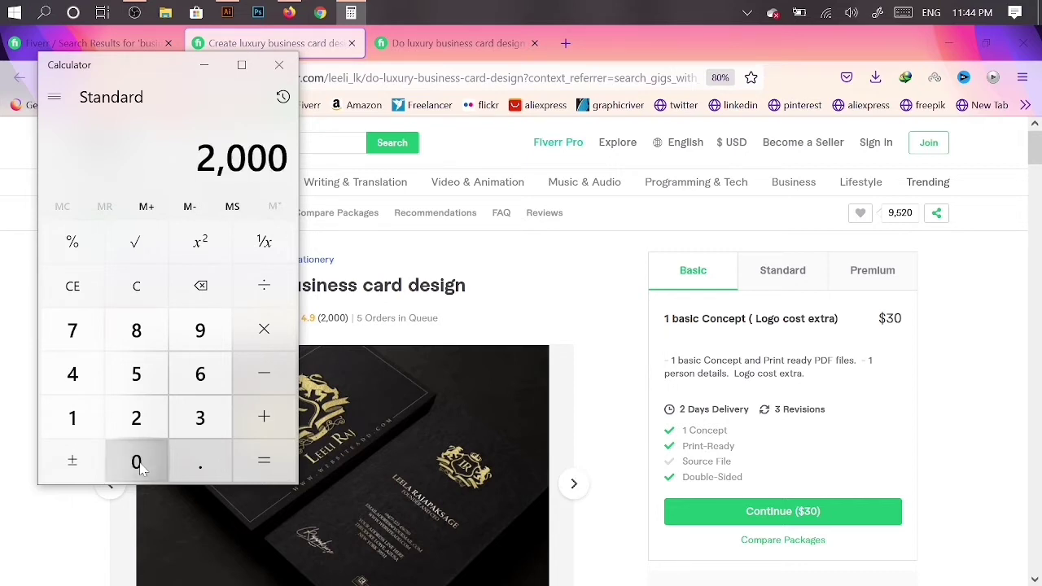
click(264, 330)
click(200, 418)
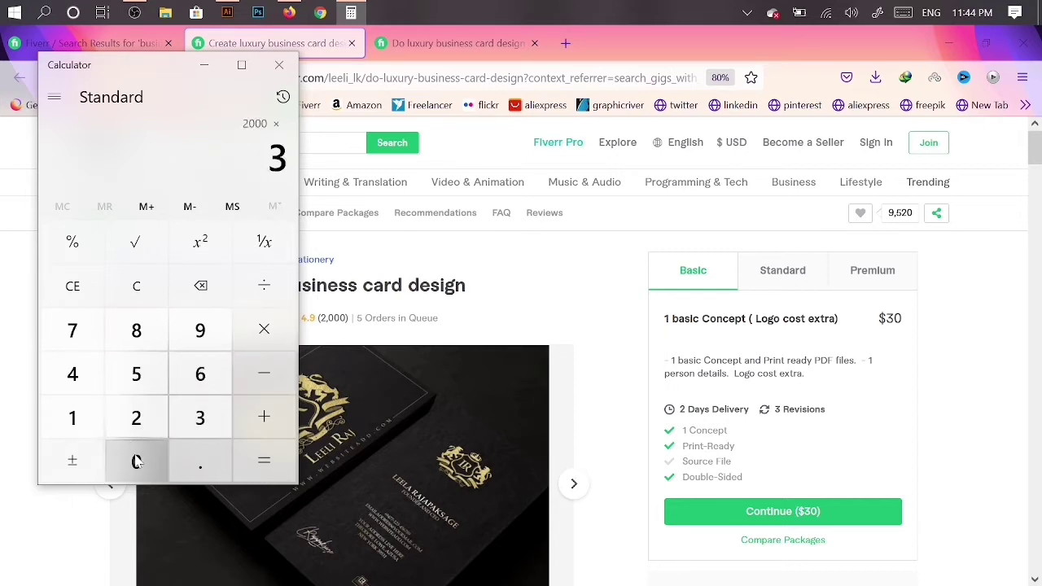
click(137, 462)
click(263, 461)
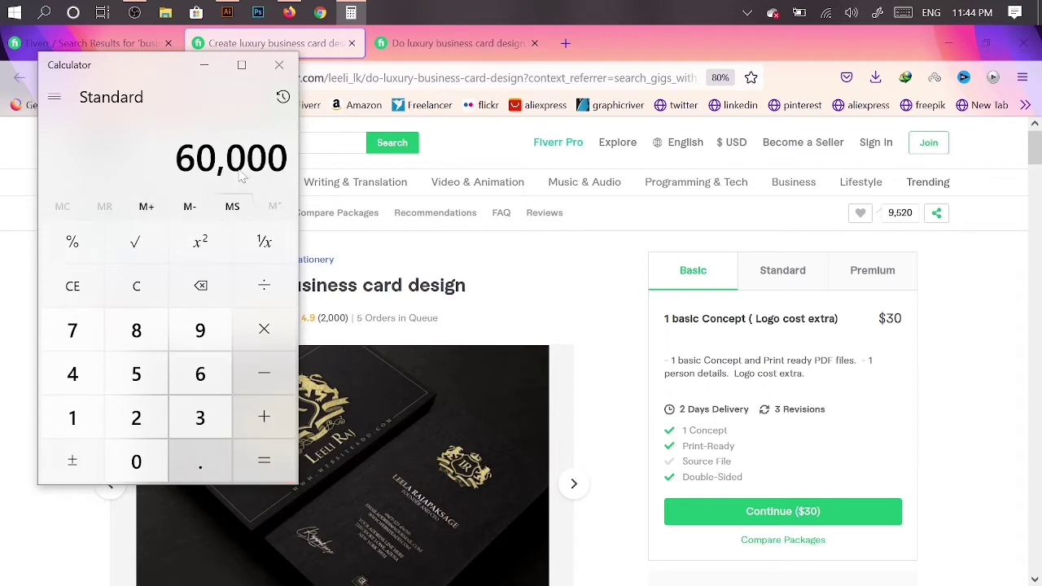
Step: Multiply 60,000 by 85 to get 5,100,000
click(263, 330)
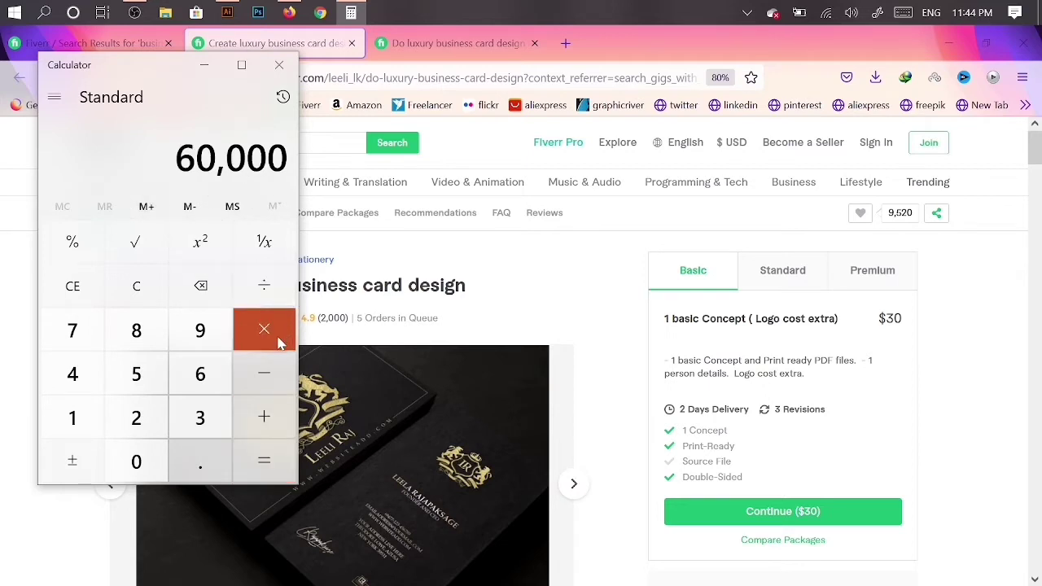
click(137, 336)
click(136, 376)
click(268, 462)
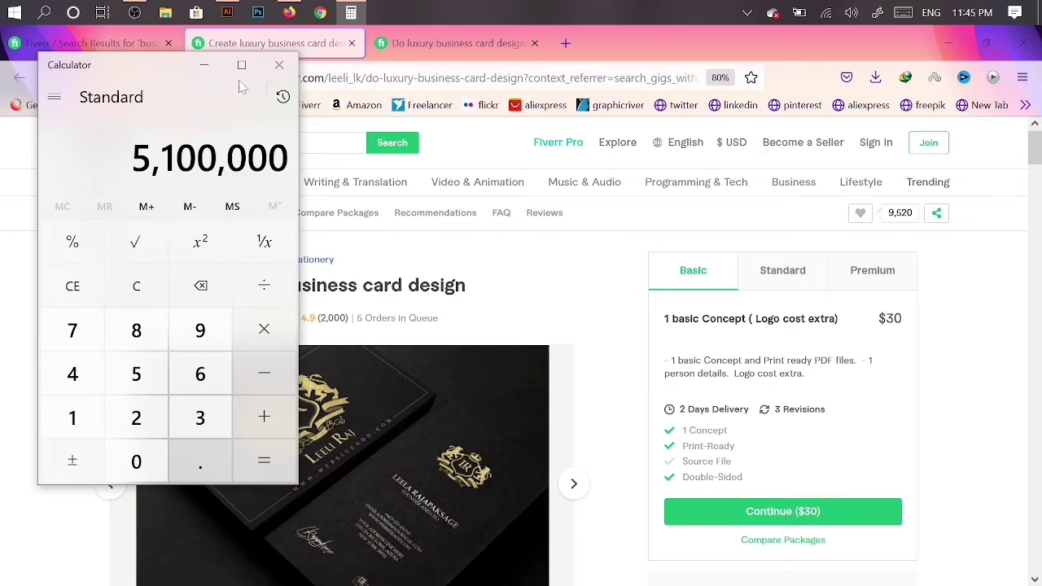
Step: Close Calculator and scroll through the current gig page to review it
click(278, 65)
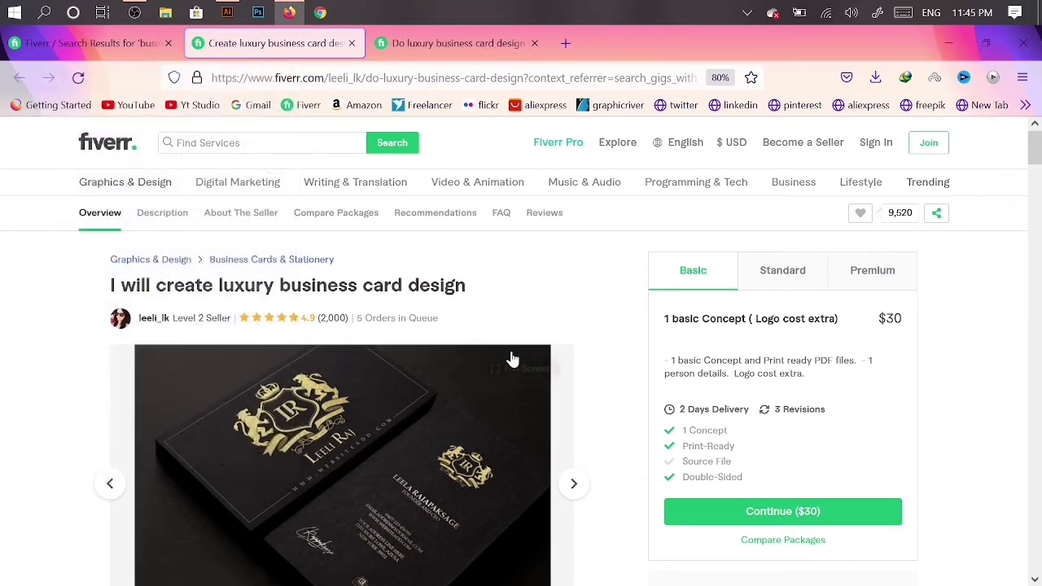
scroll(570, 363, down, 2)
scroll(532, 410, down, 1)
scroll(566, 421, down, 3)
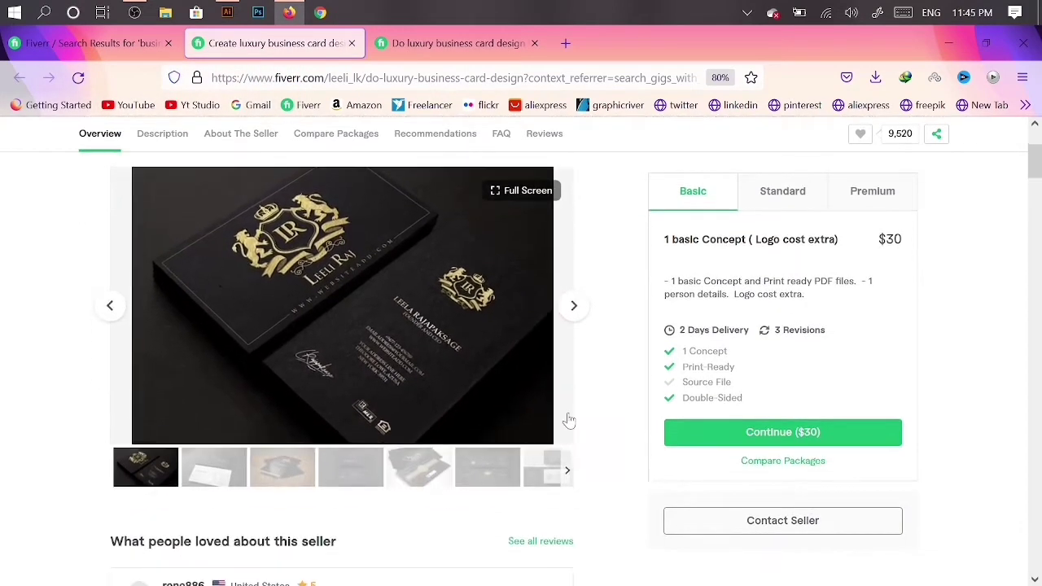
scroll(638, 461, down, 2)
scroll(546, 446, down, 3)
scroll(546, 448, down, 3)
scroll(541, 454, down, 2)
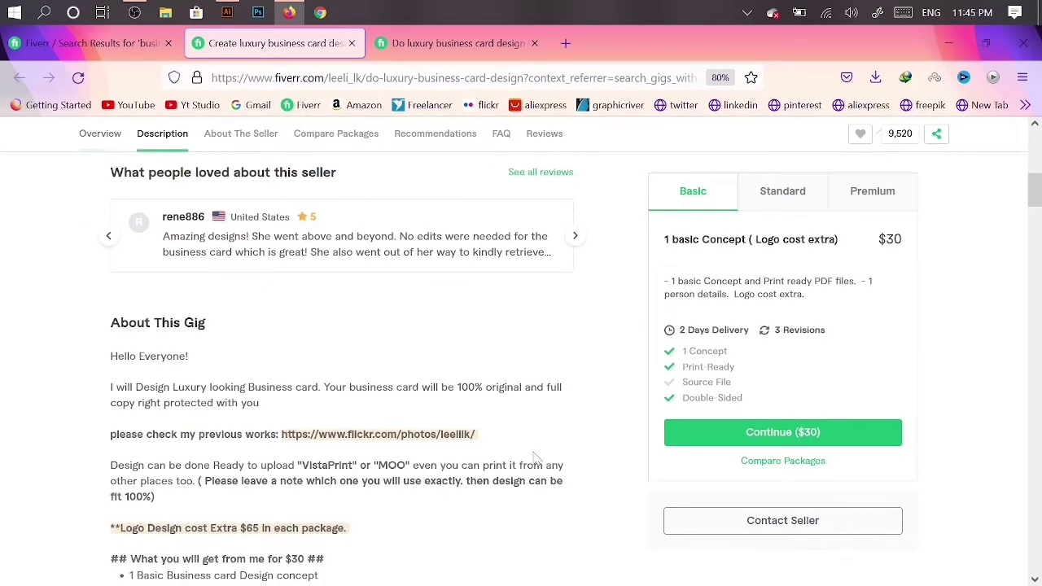
scroll(546, 460, down, 2)
scroll(544, 466, down, 2)
scroll(522, 448, down, 5)
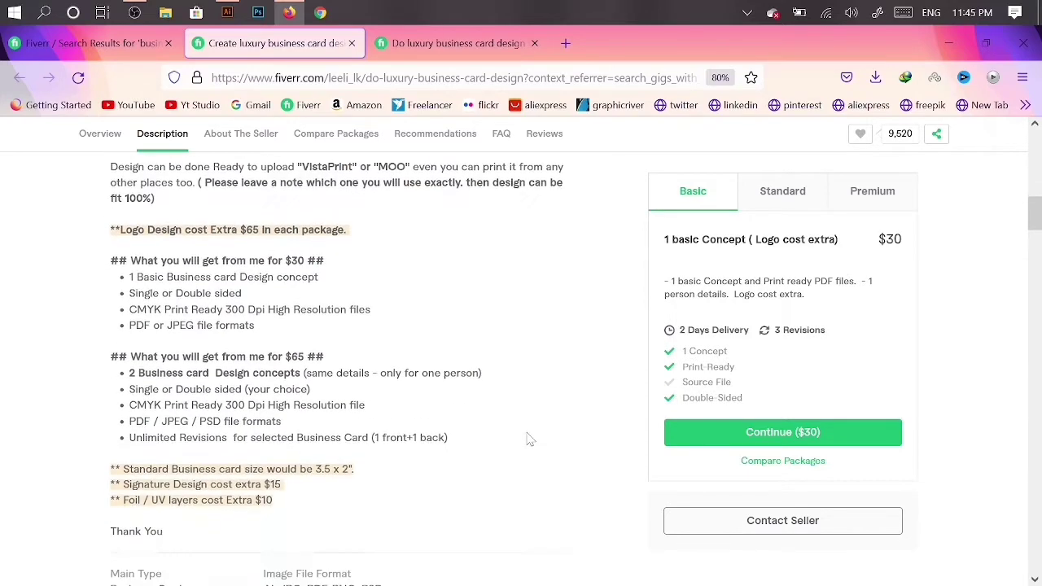
scroll(526, 438, down, 5)
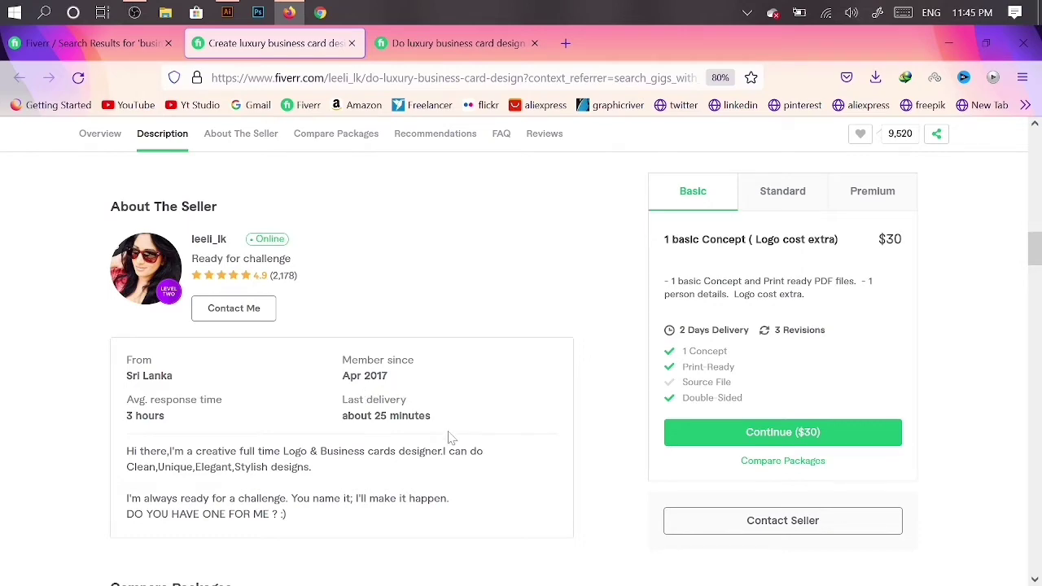
scroll(446, 441, up, 5)
scroll(489, 453, up, 5)
scroll(493, 419, up, 5)
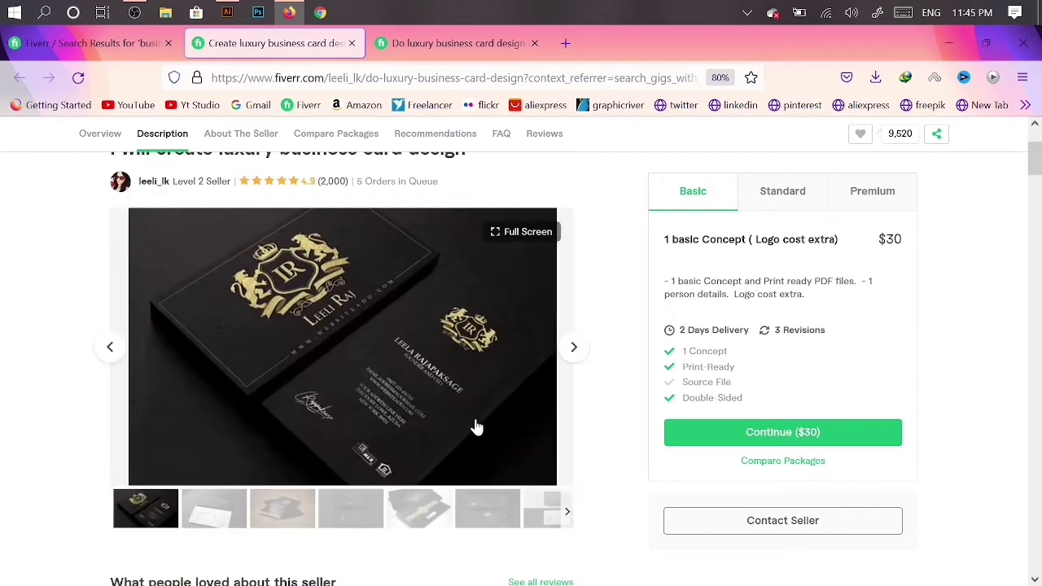
scroll(478, 426, up, 3)
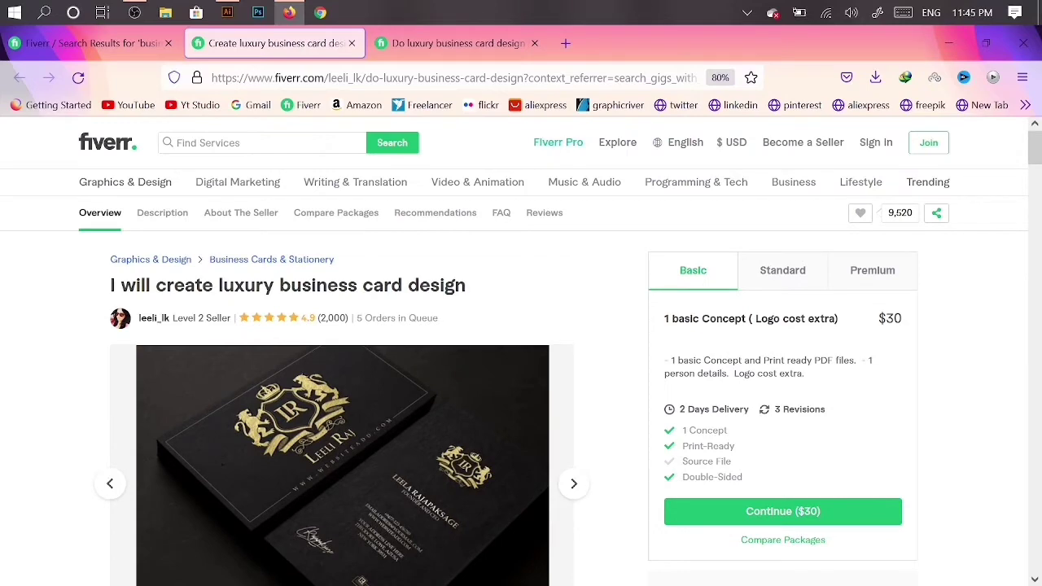
Step: Switch to the other luxury business card gig and scroll to About The Seller
click(409, 43)
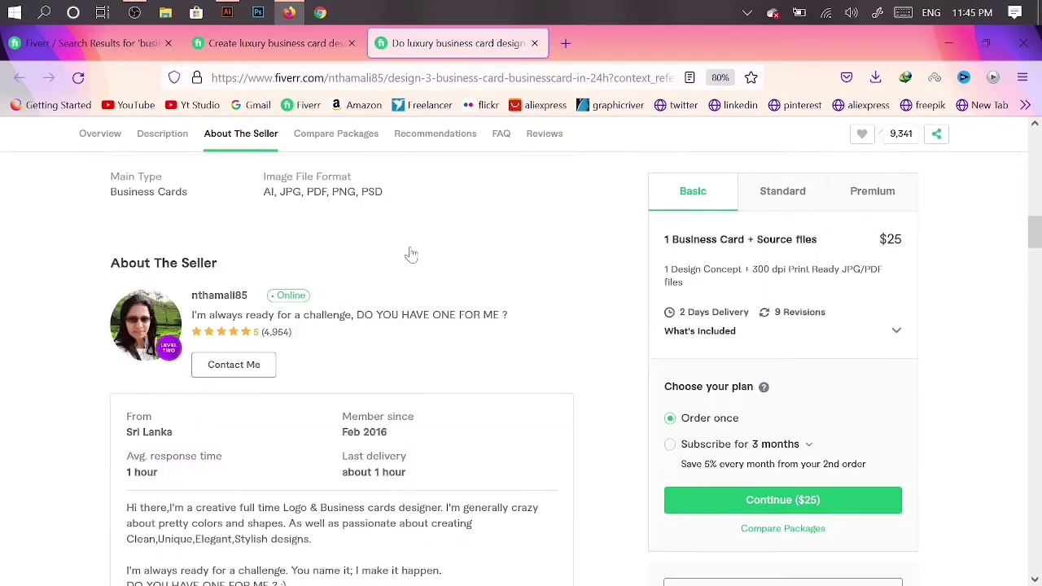
scroll(363, 320, up, 5)
scroll(375, 334, up, 5)
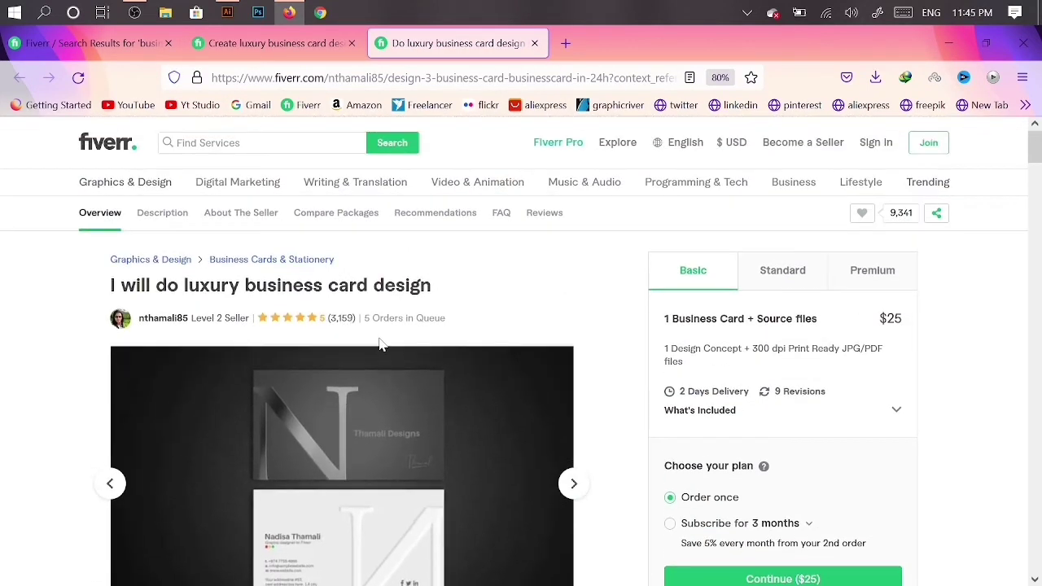
scroll(688, 407, down, 2)
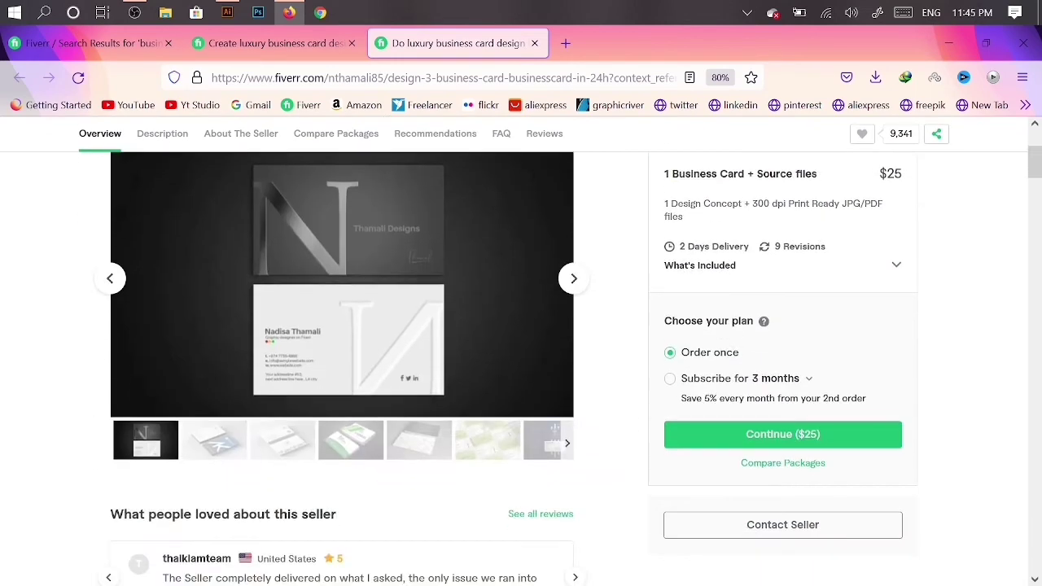
scroll(686, 411, down, 3)
scroll(454, 402, down, 5)
scroll(462, 428, down, 3)
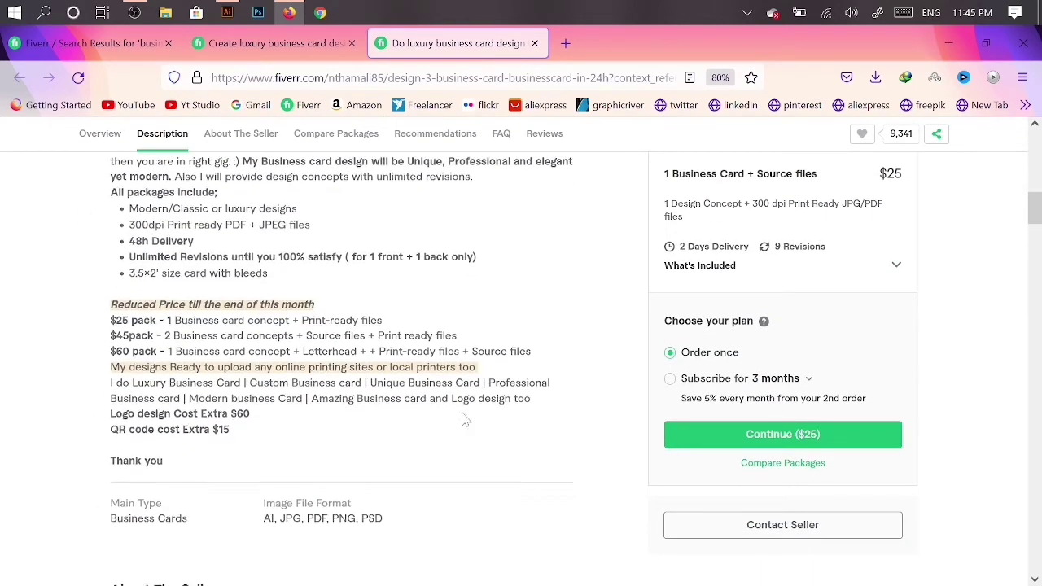
scroll(483, 413, down, 4)
scroll(484, 413, down, 3)
scroll(495, 480, down, 2)
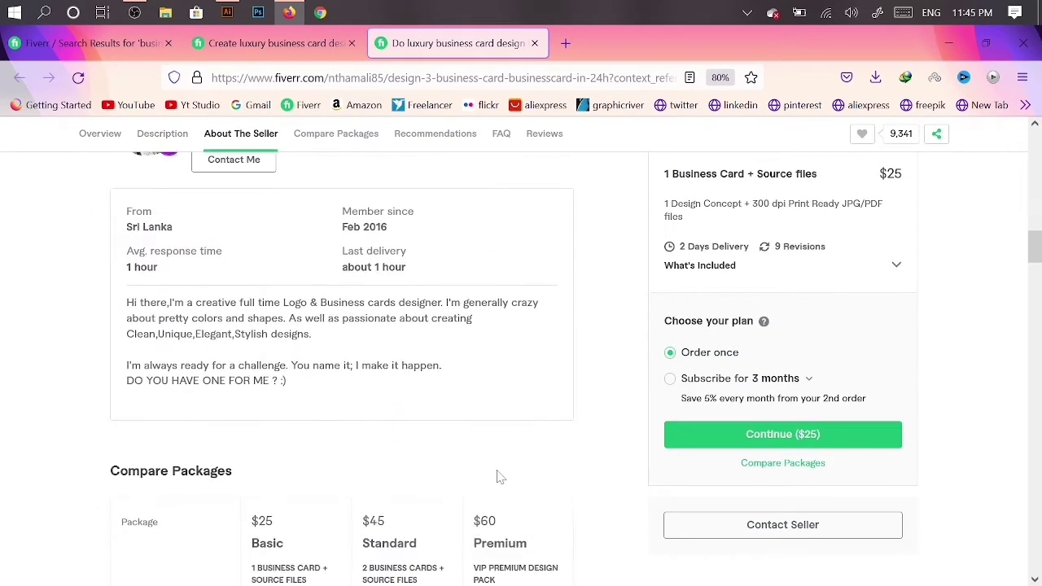
scroll(495, 476, down, 2)
scroll(489, 367, down, 1)
scroll(244, 342, up, 5)
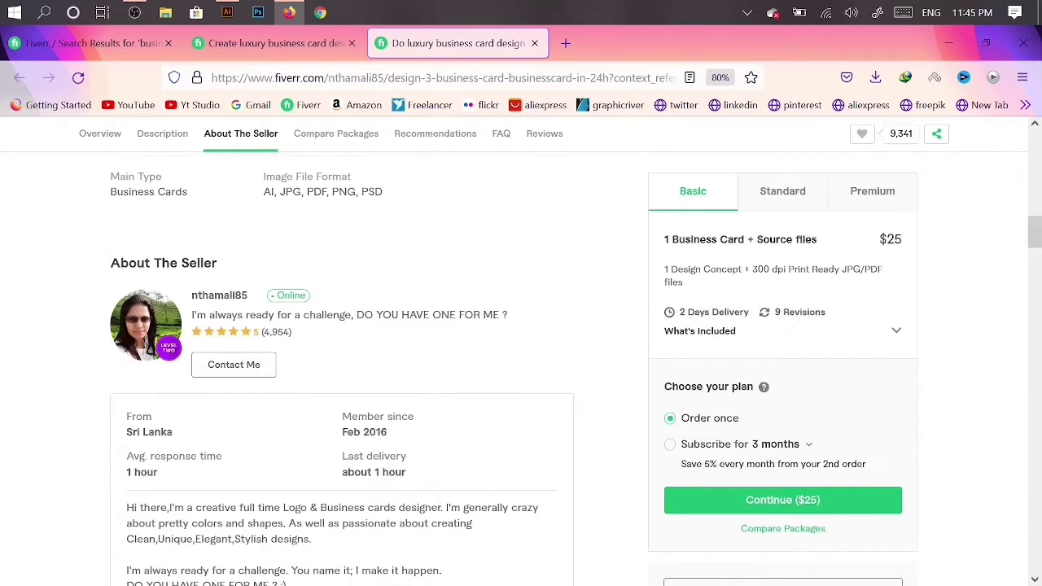
Step: Browse the seller's profile and their other gigs, then close the gig tabs
click(220, 298)
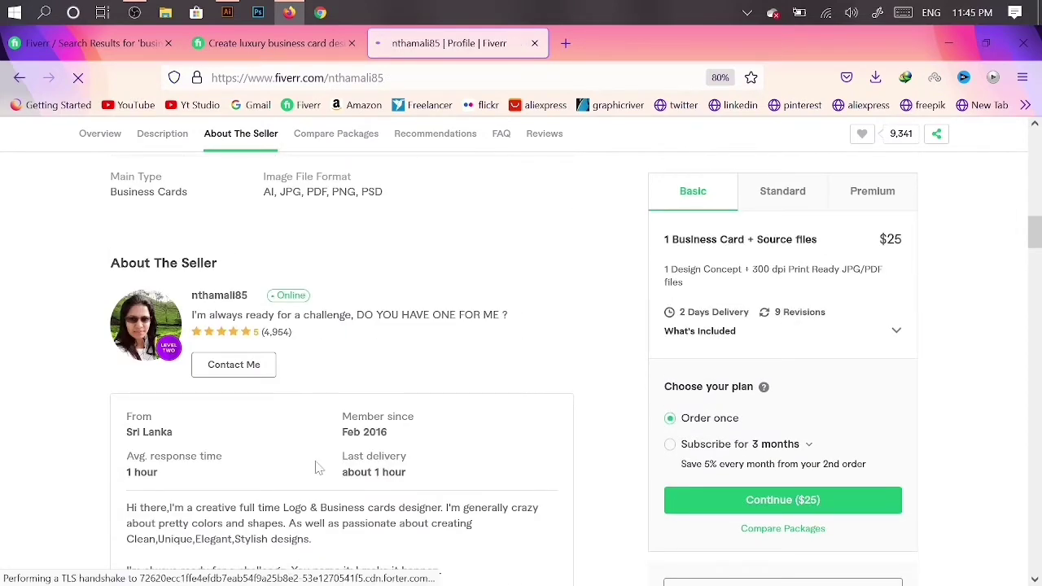
scroll(709, 495, down, 3)
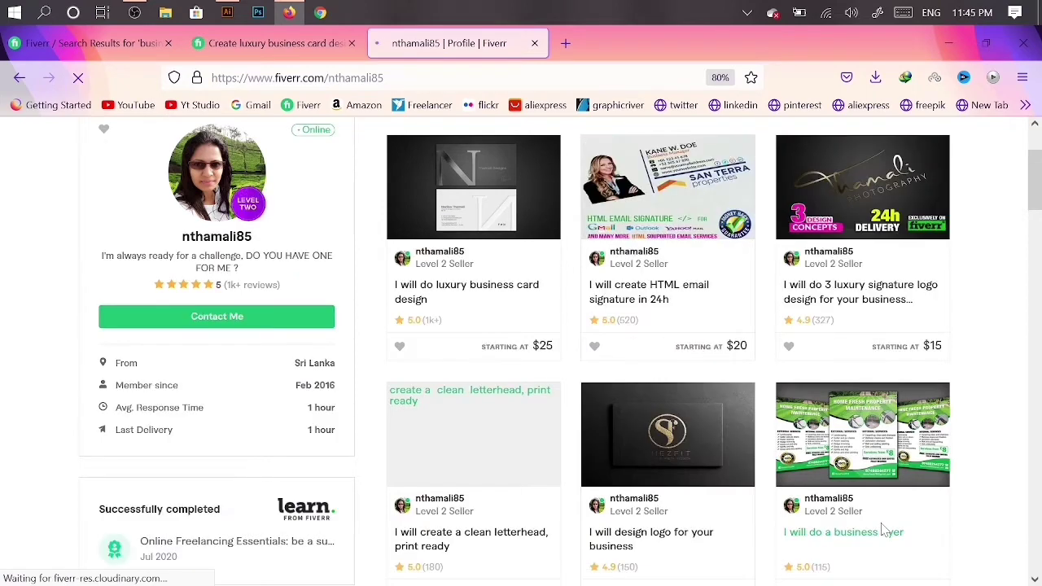
scroll(873, 495, down, 3)
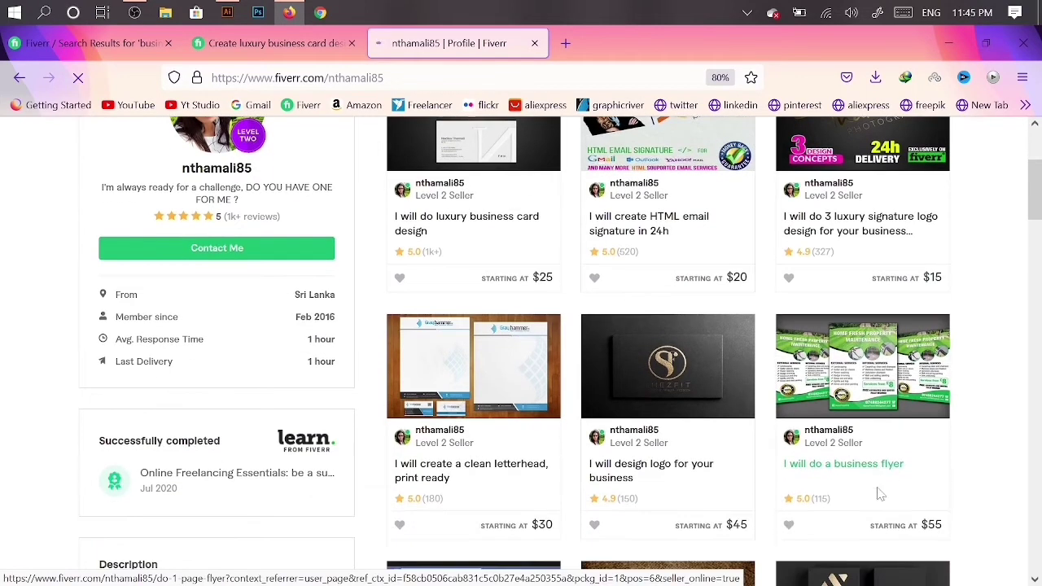
scroll(1002, 432, down, 2)
scroll(950, 456, down, 4)
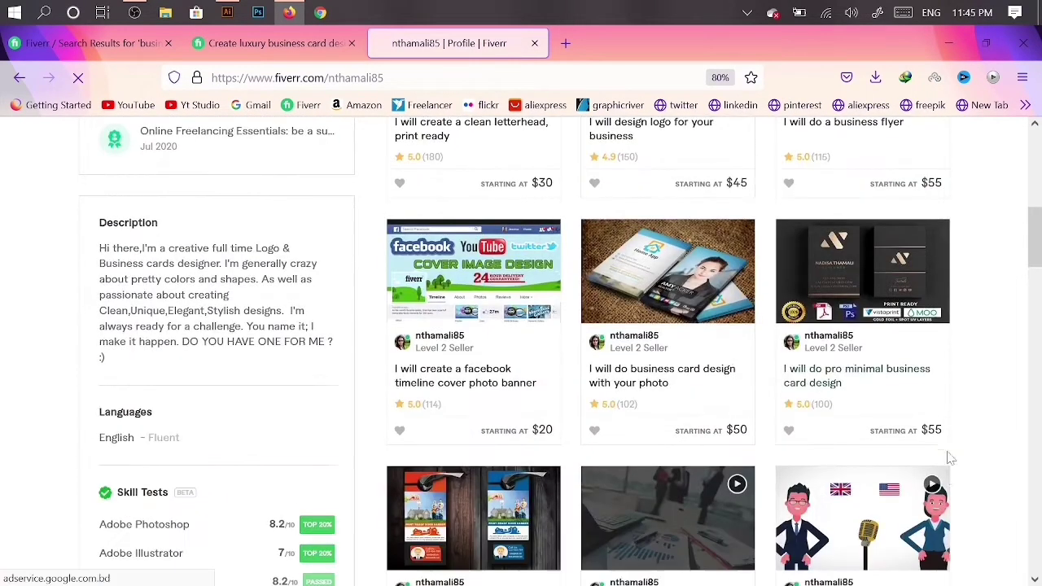
scroll(943, 478, down, 3)
scroll(940, 477, down, 3)
scroll(894, 481, down, 3)
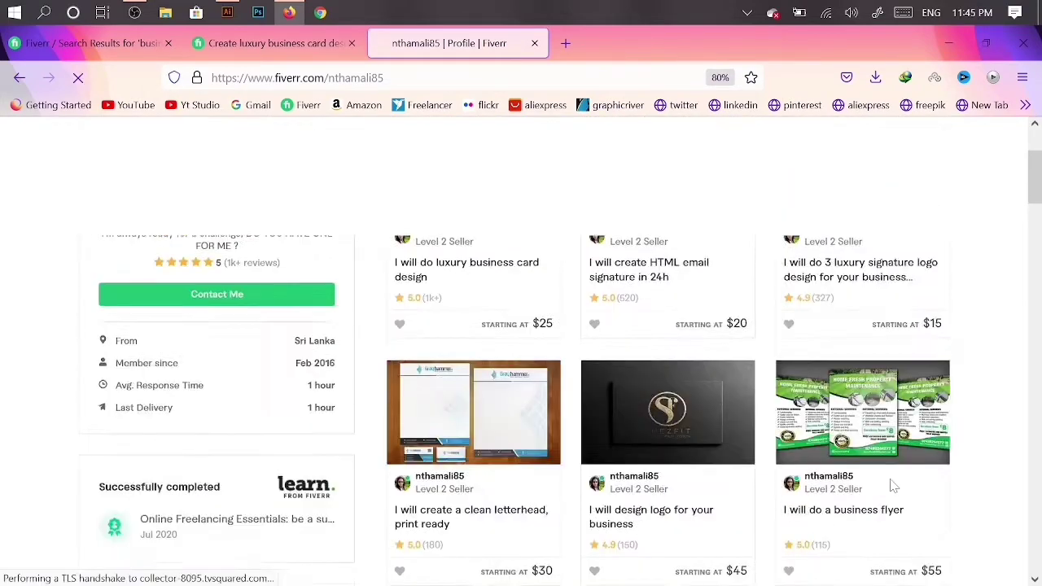
click(535, 43)
click(375, 43)
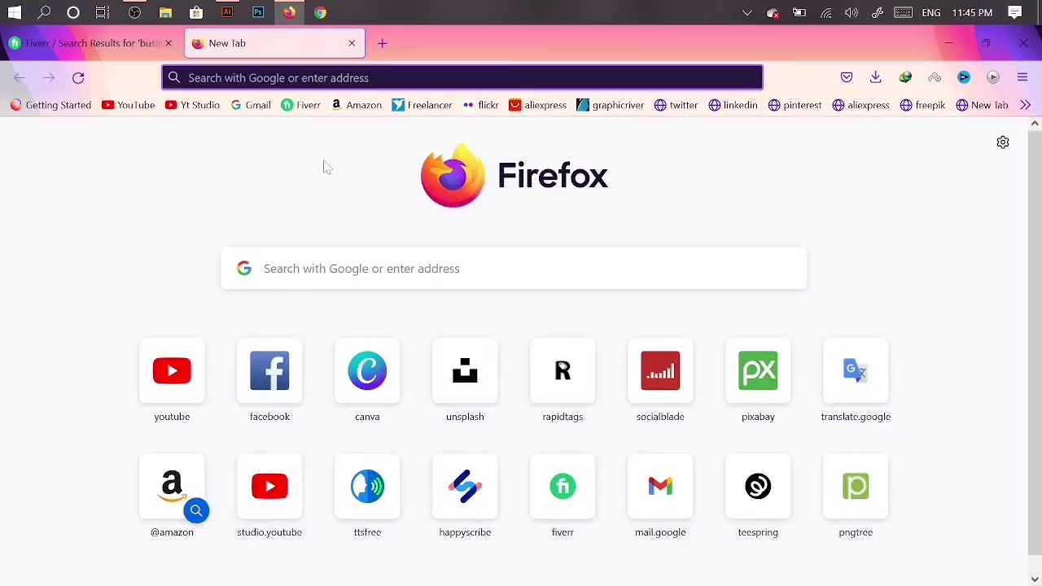
Step: Google 'business card size' to confirm 3.5 × 2 inches, then return to Illustrator
click(949, 43)
click(227, 13)
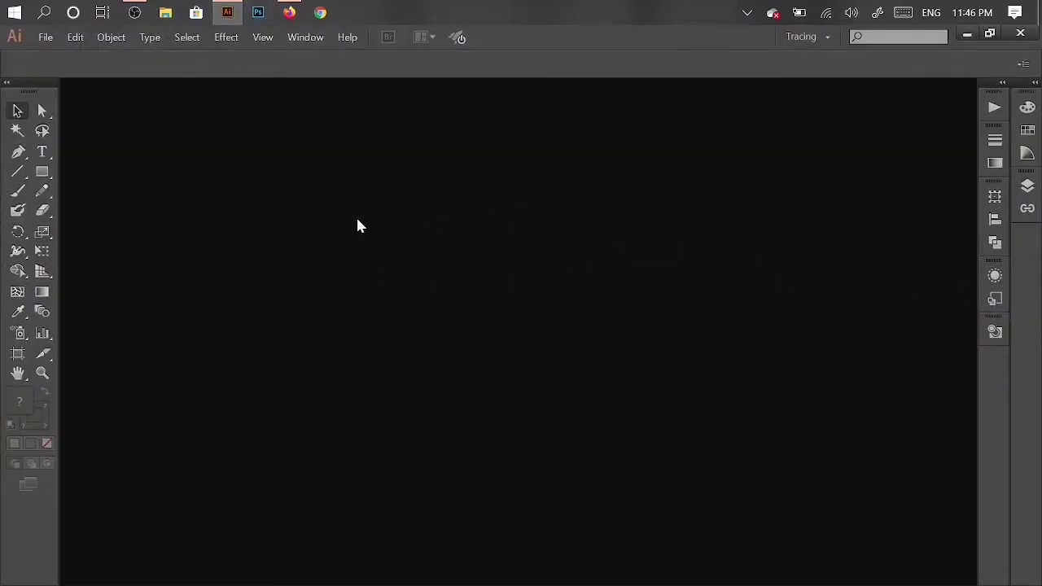
click(290, 13)
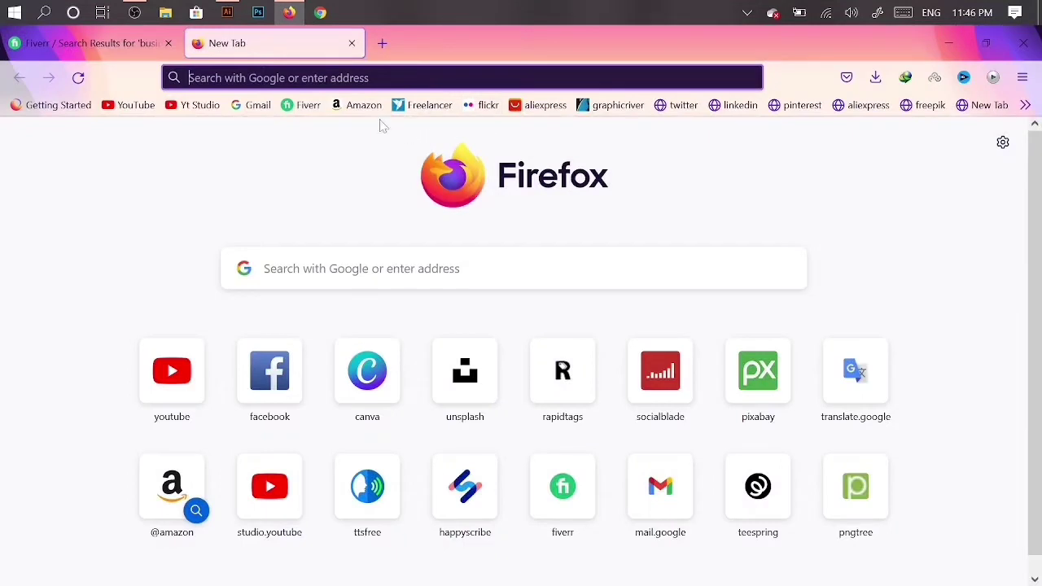
click(456, 77)
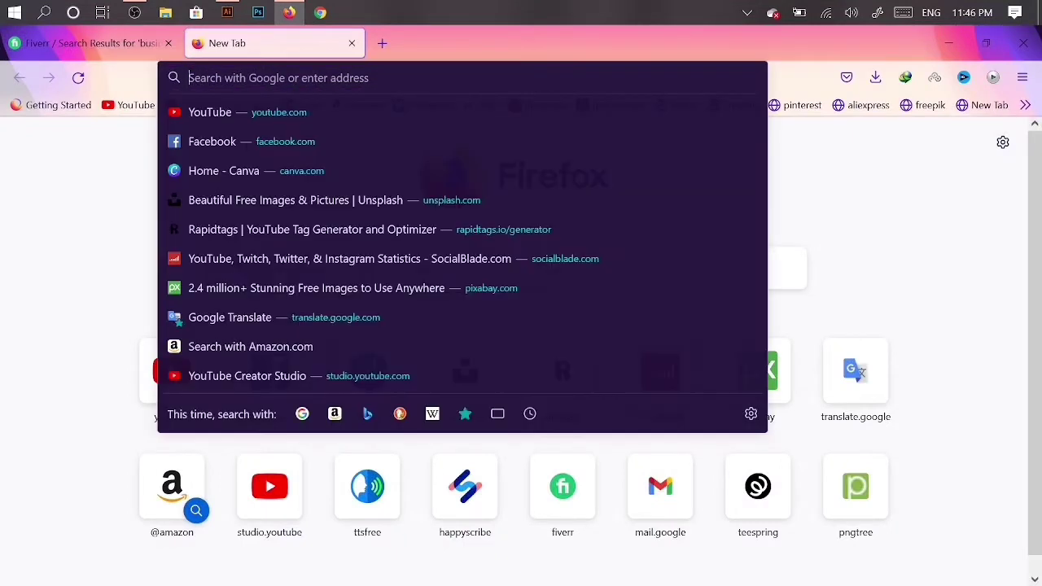
click(168, 43)
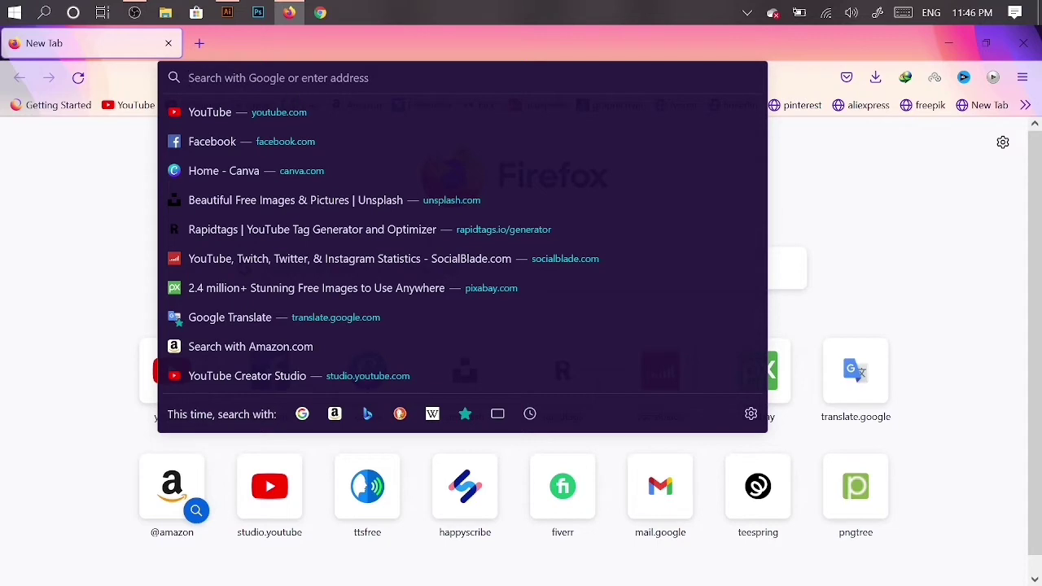
text(busi)
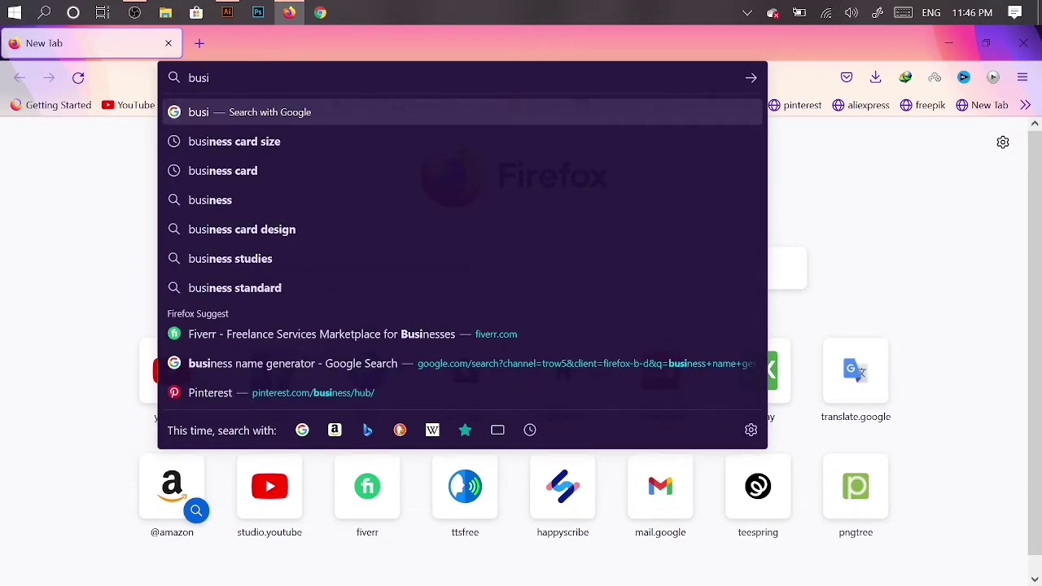
click(234, 142)
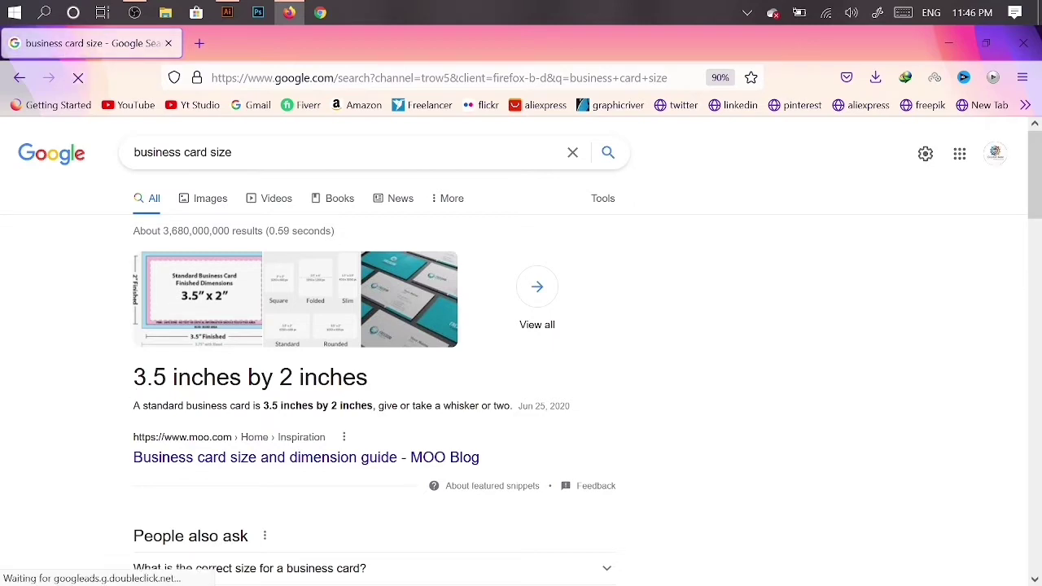
click(227, 12)
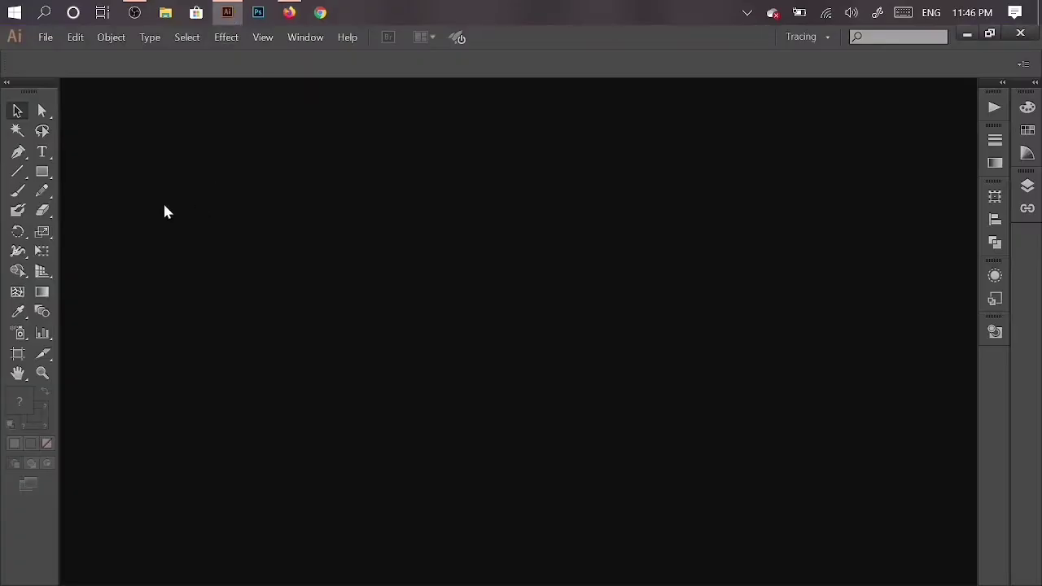
Step: Create a new Illustrator document in inches, 3.5 in wide by 2 in high
click(46, 38)
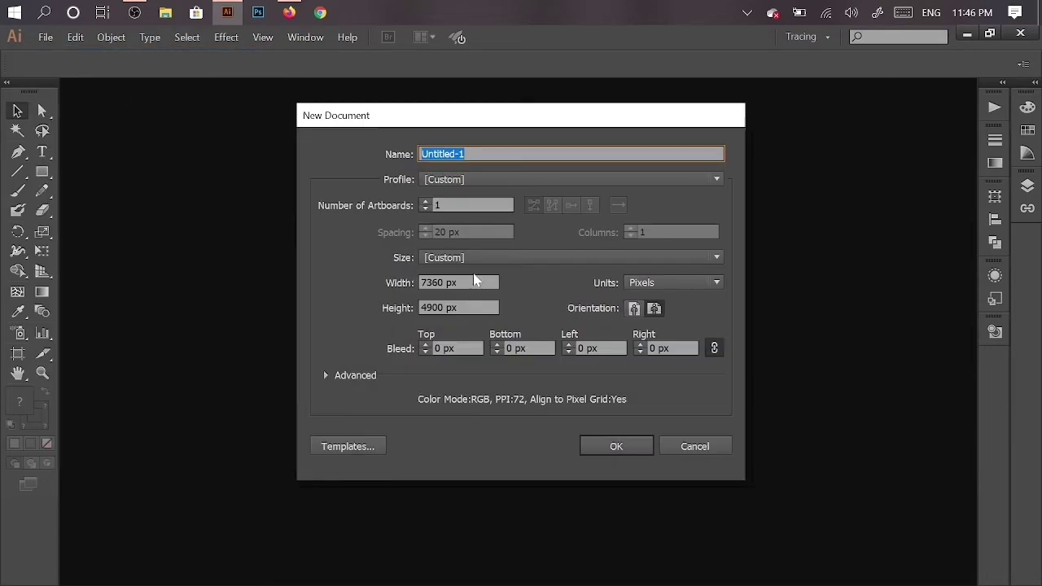
click(668, 282)
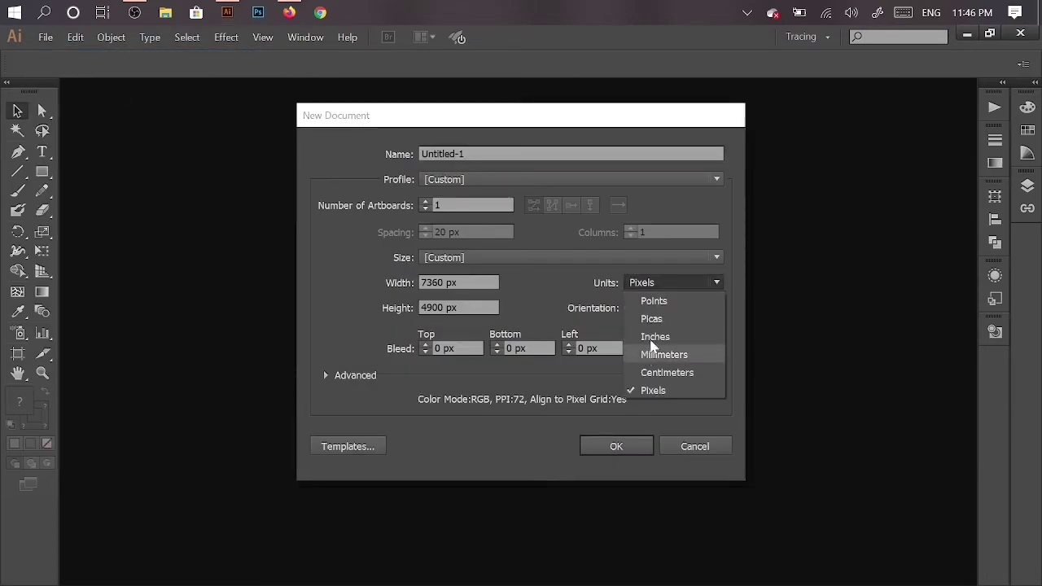
click(661, 337)
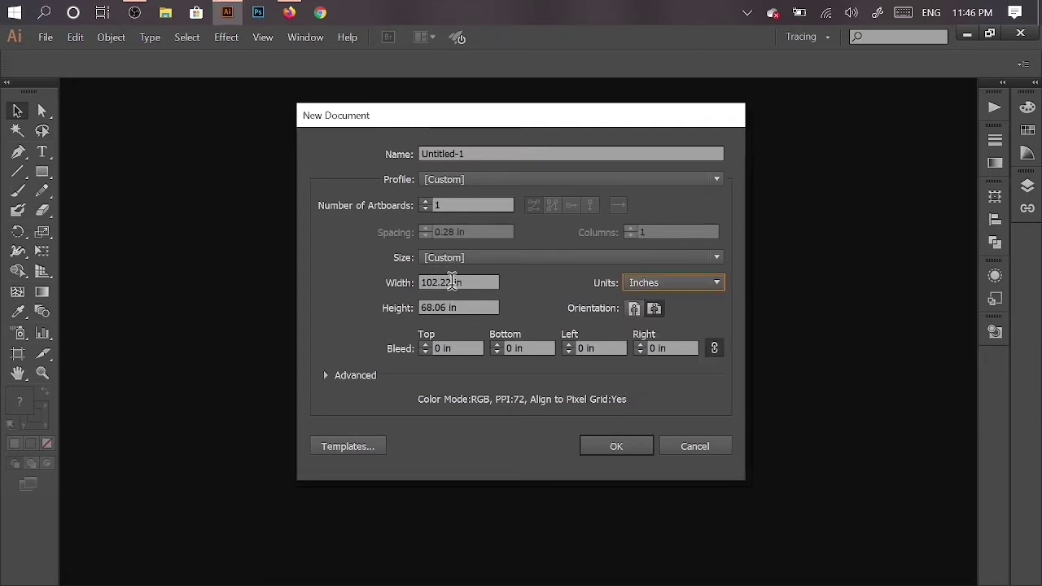
drag(452, 282, 372, 282)
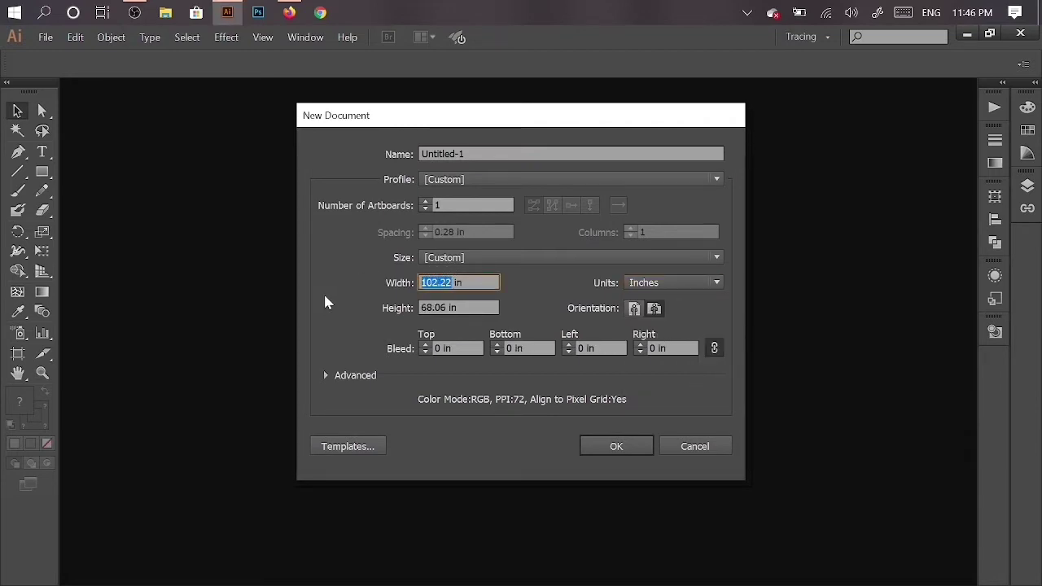
text(3.5)
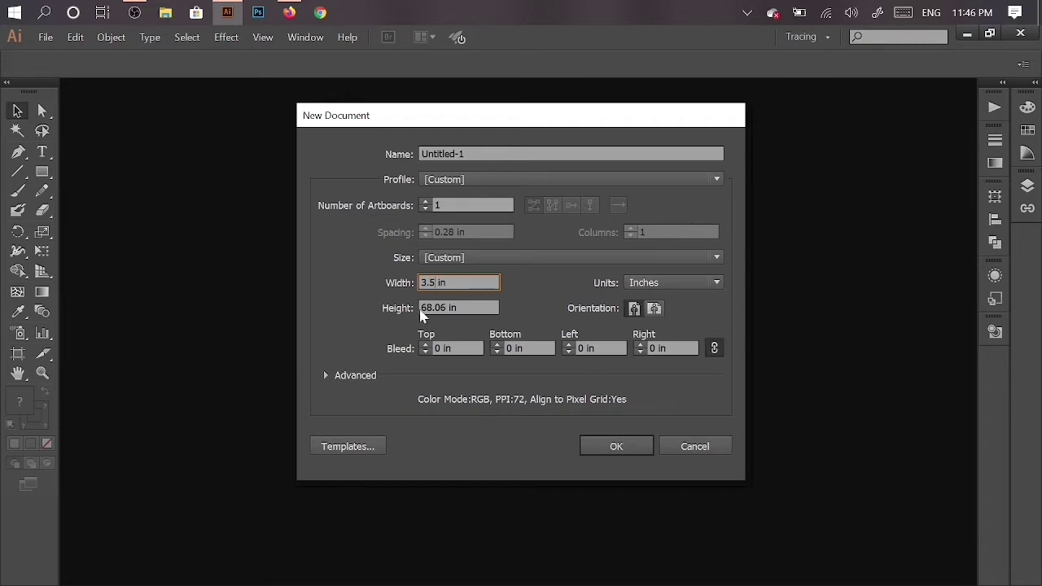
click(441, 307)
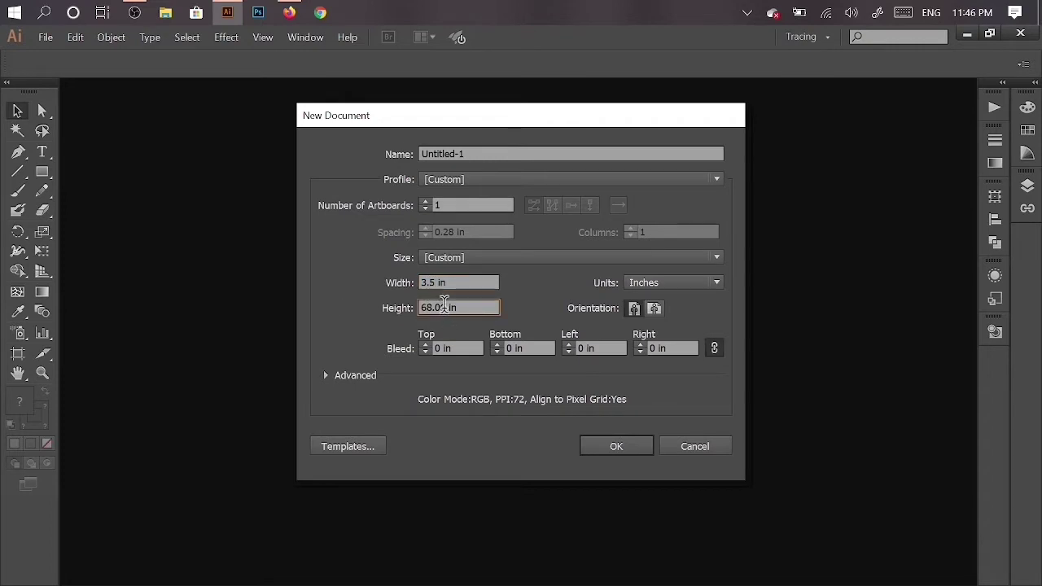
drag(444, 307, 402, 308)
text(2)
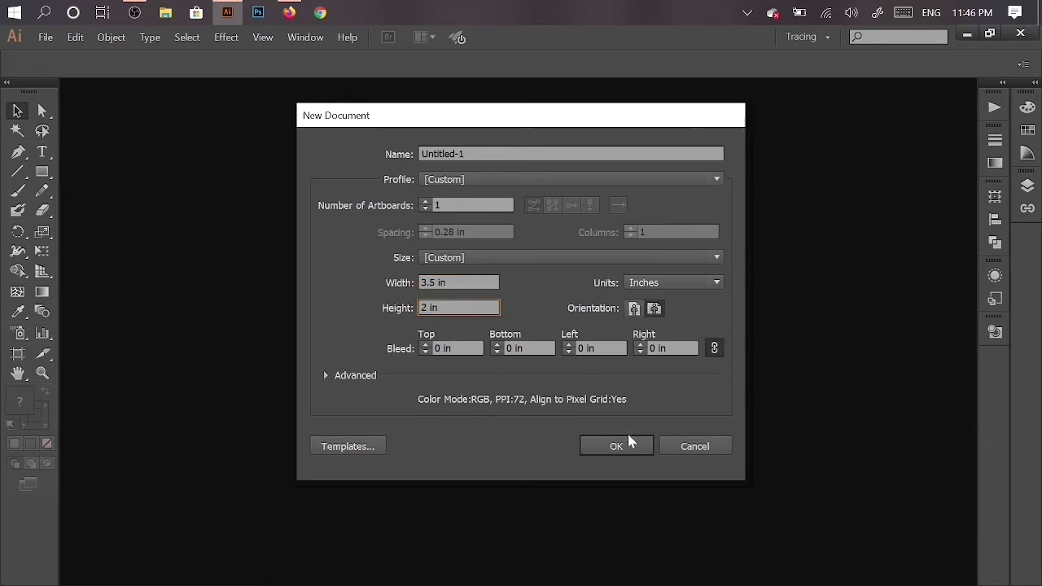
click(624, 447)
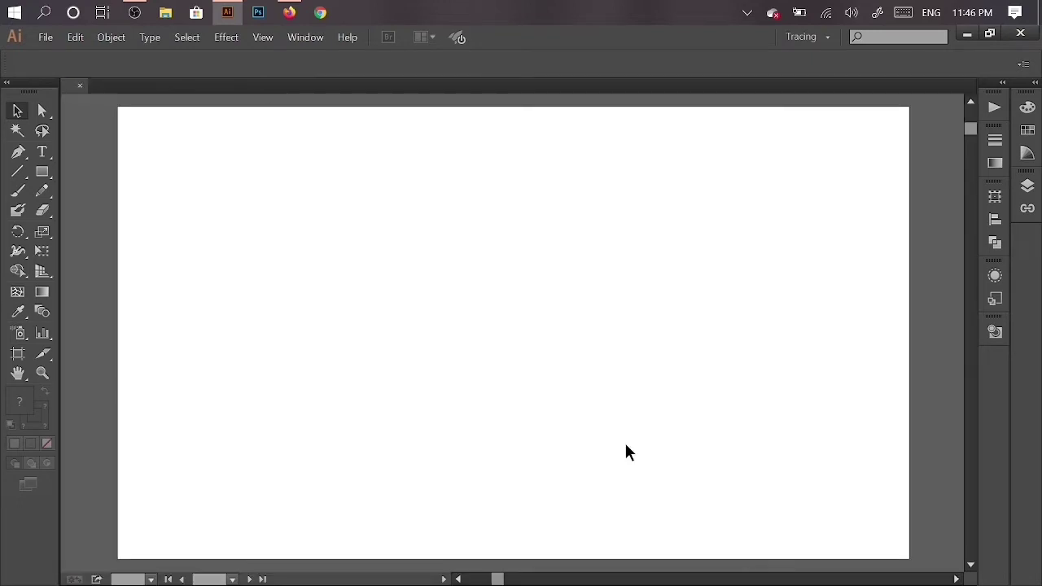
Step: Create Untitled-2 with two 3.5 × 2 in artboards and close Untitled-1
scroll(616, 422, down, 2)
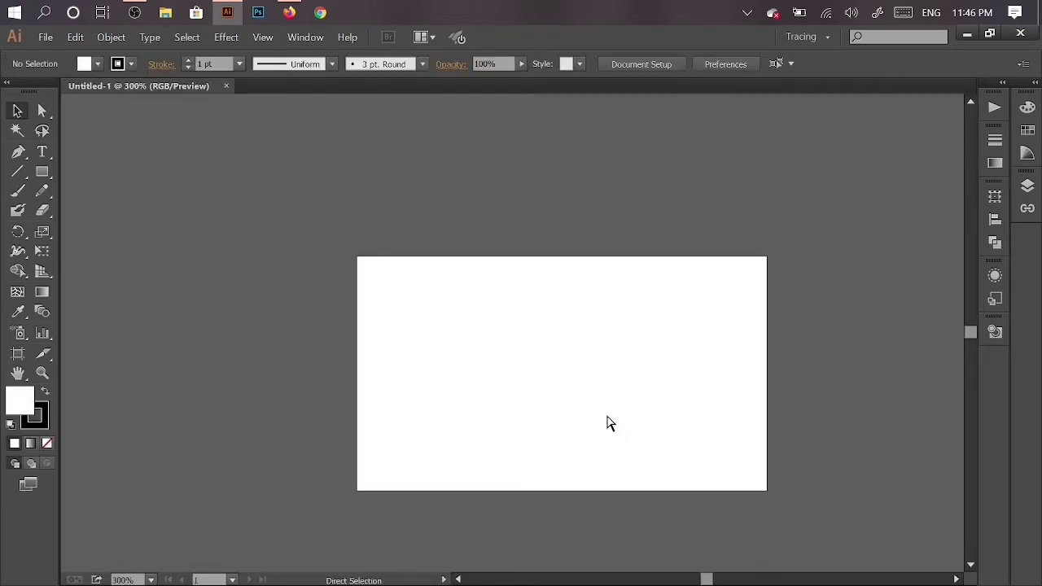
scroll(607, 423, up, 1)
click(46, 37)
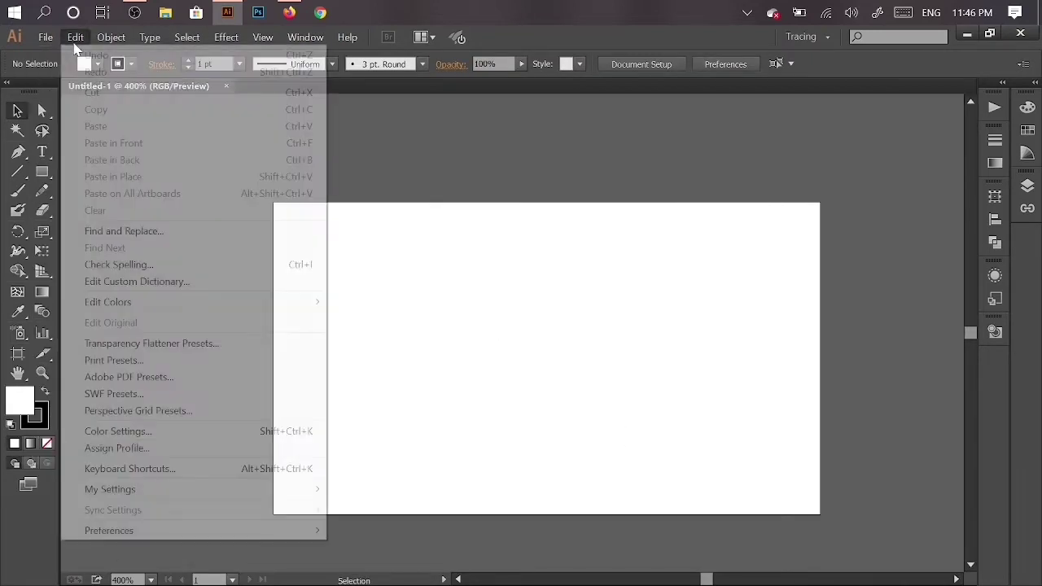
click(66, 55)
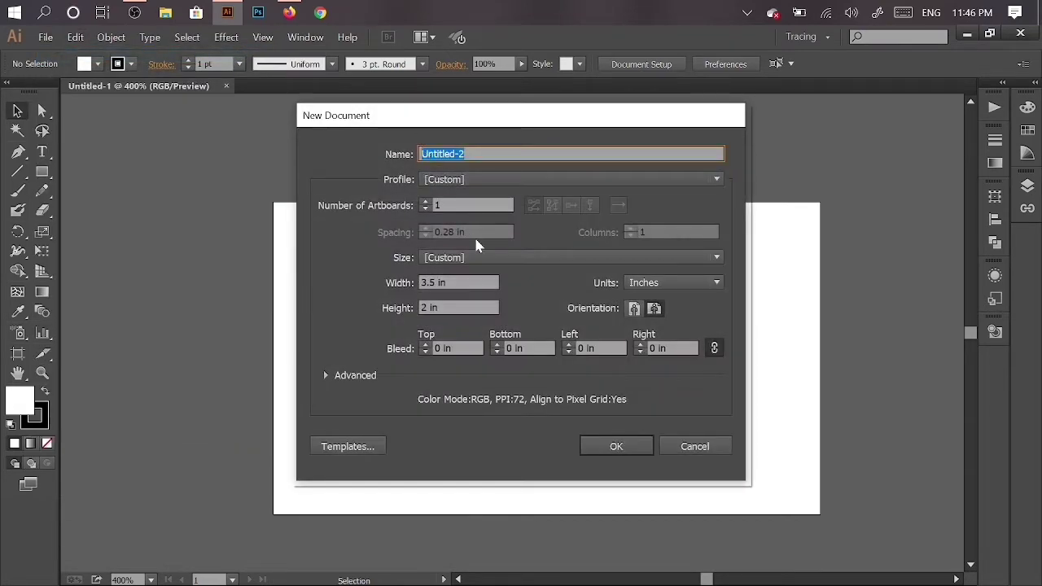
click(424, 202)
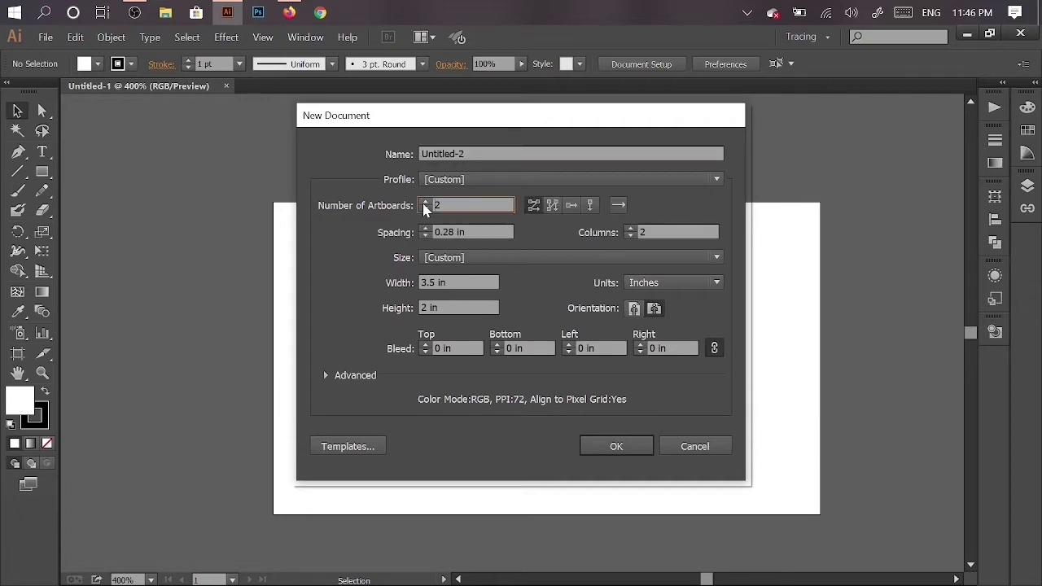
click(623, 447)
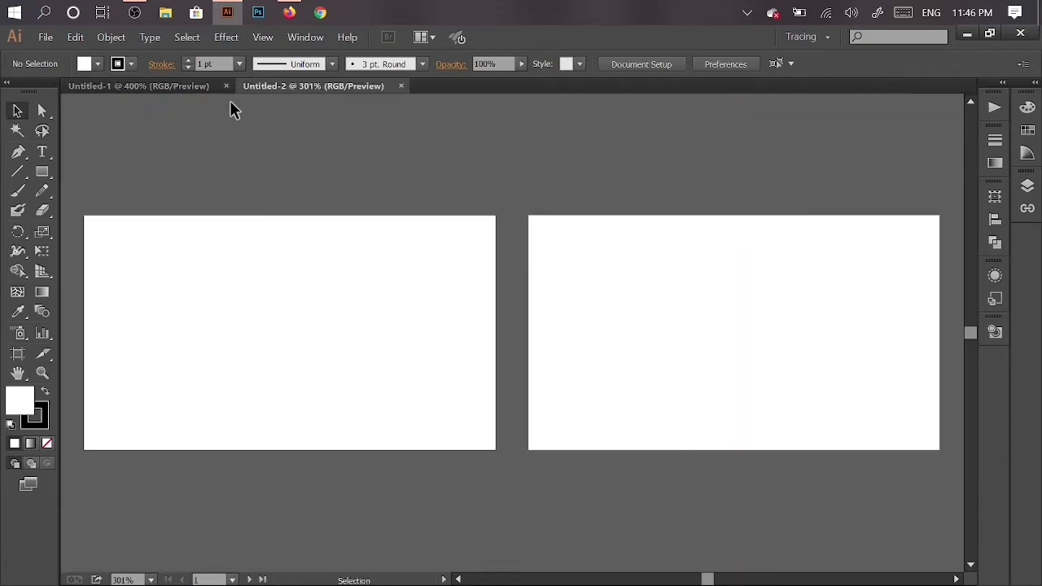
click(226, 86)
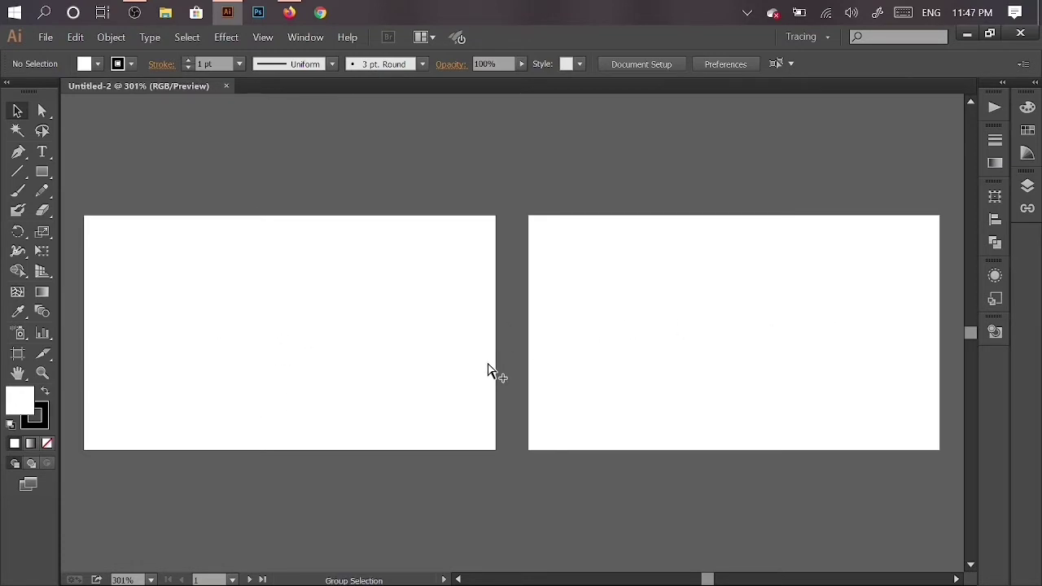
scroll(487, 361, down, 1)
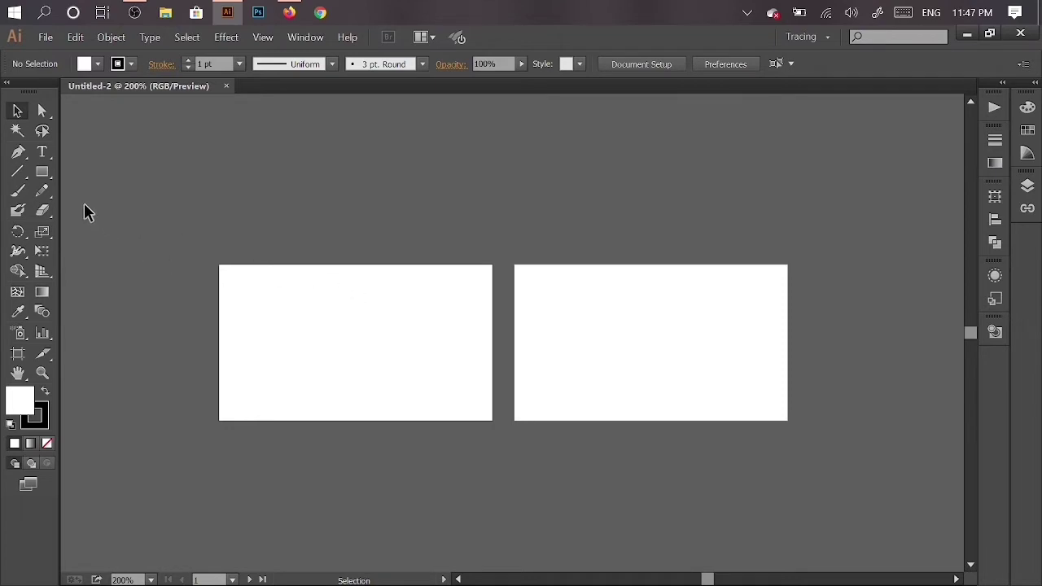
Step: Show rulers and place guides on the left, right, top and bottom edges of both card artboards
key(a)
key(ctrl+r)
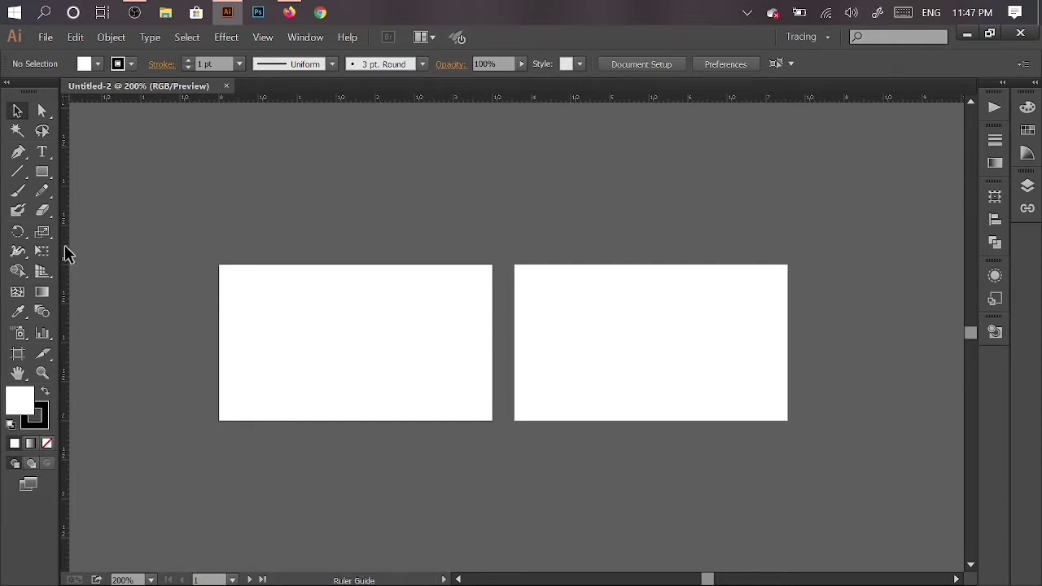
drag(65, 251, 218, 262)
drag(67, 237, 493, 277)
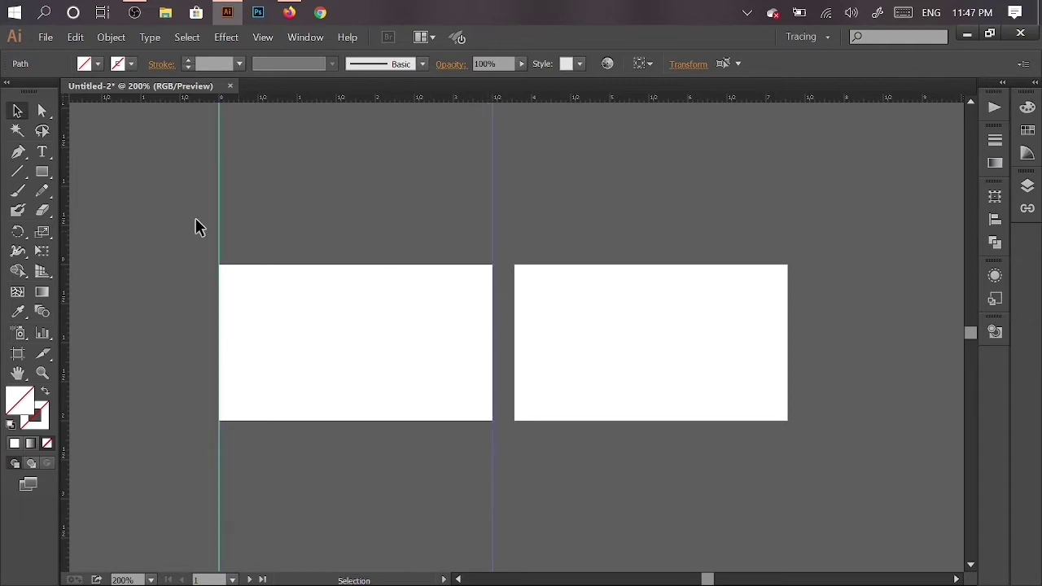
drag(69, 184, 788, 229)
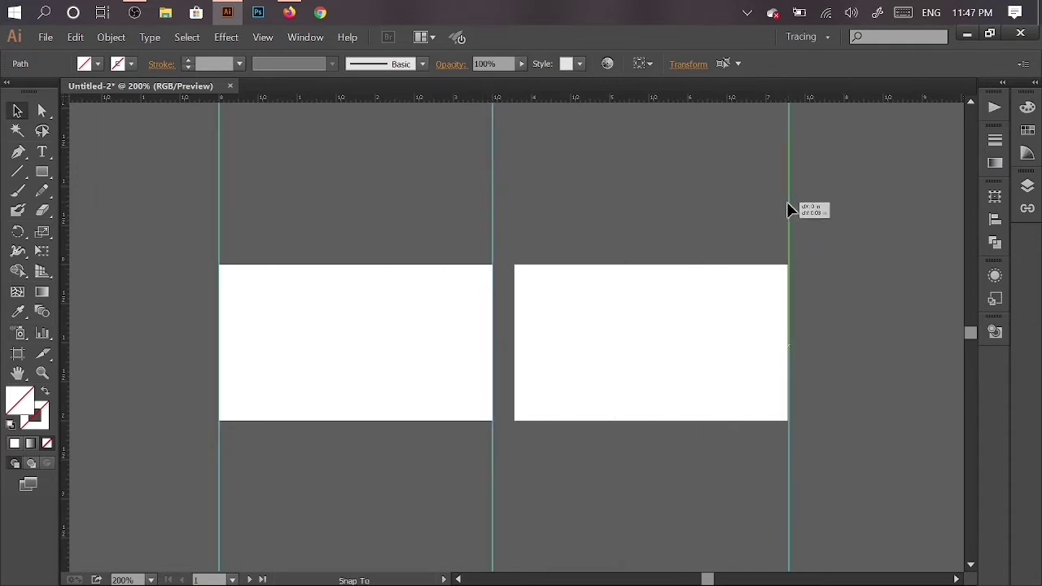
drag(72, 217, 515, 232)
drag(551, 99, 556, 265)
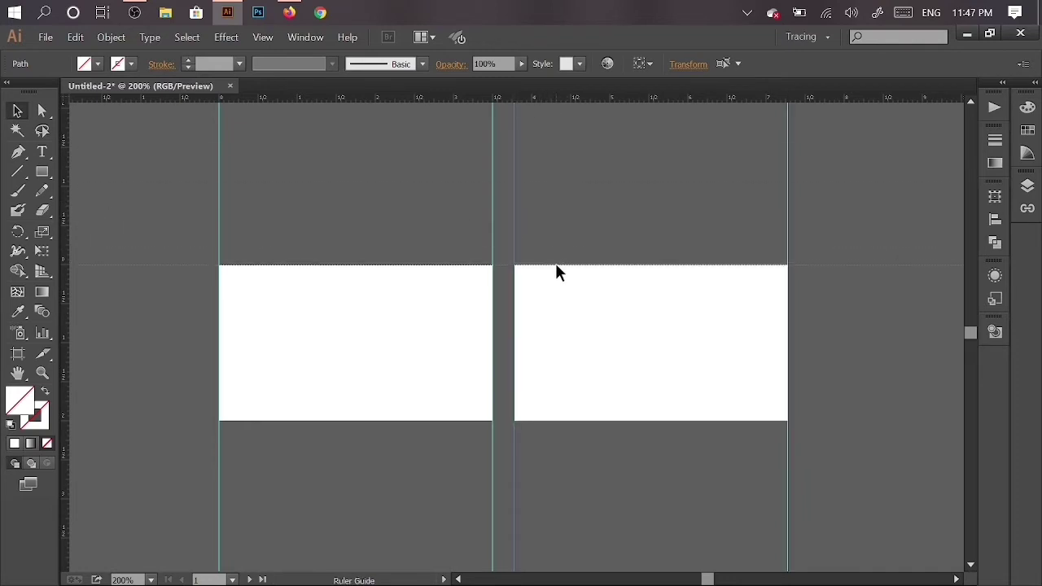
drag(600, 99, 601, 422)
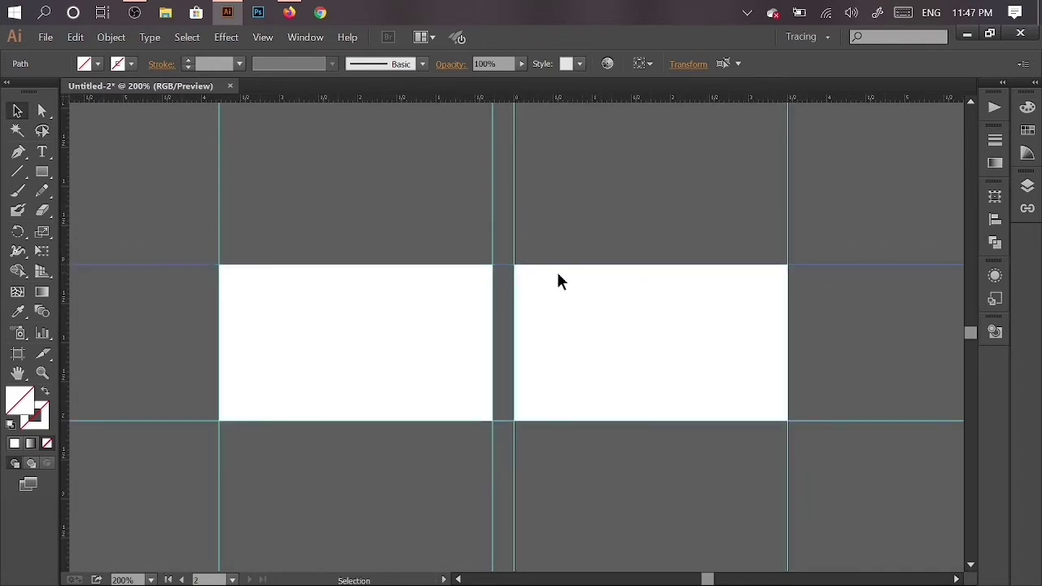
key(alt+Tab)
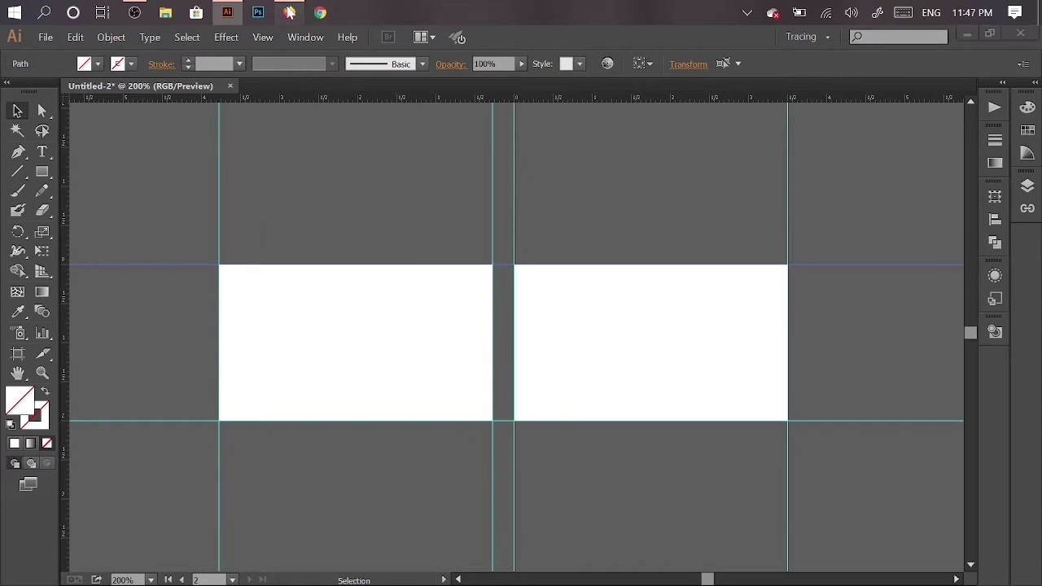
Step: Show 'business card size' image results and preview the UPS Store diagram of 3.5 × 2 in with 0.25 in bleed
click(212, 204)
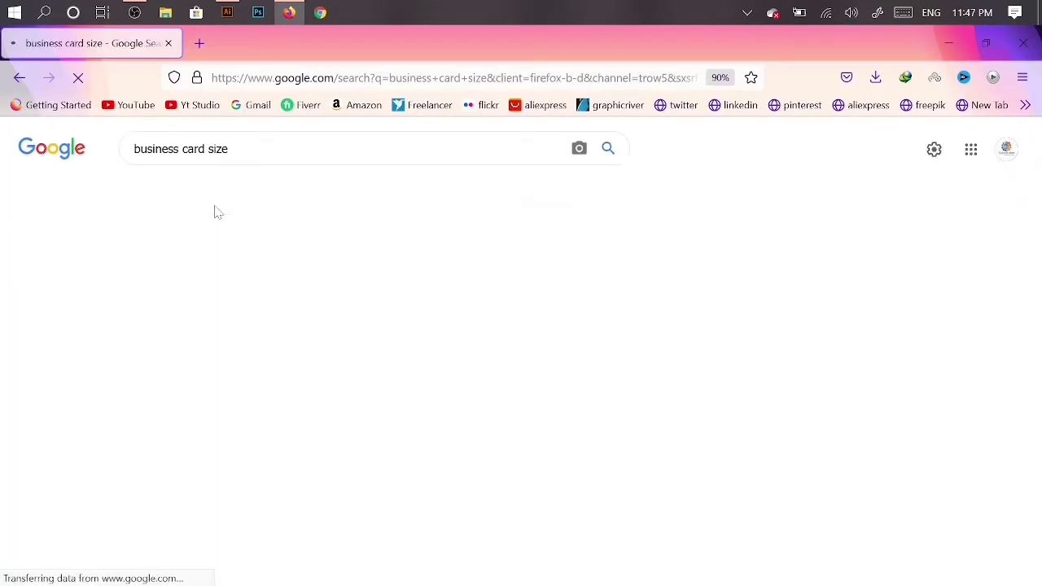
click(720, 217)
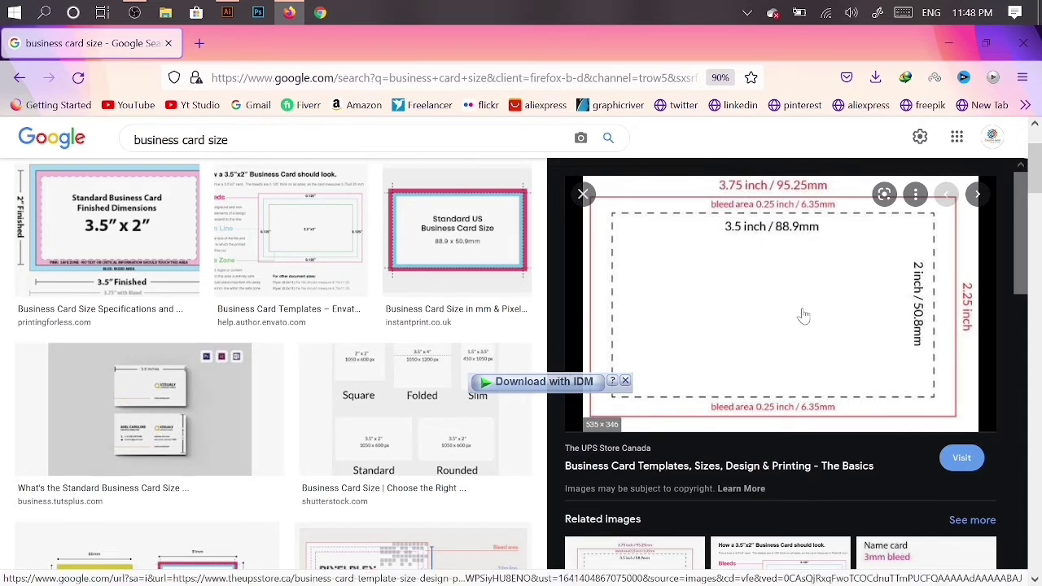
Step: Create a small exact-size rectangle 0.25 in wide using the Rectangle dialog
click(229, 13)
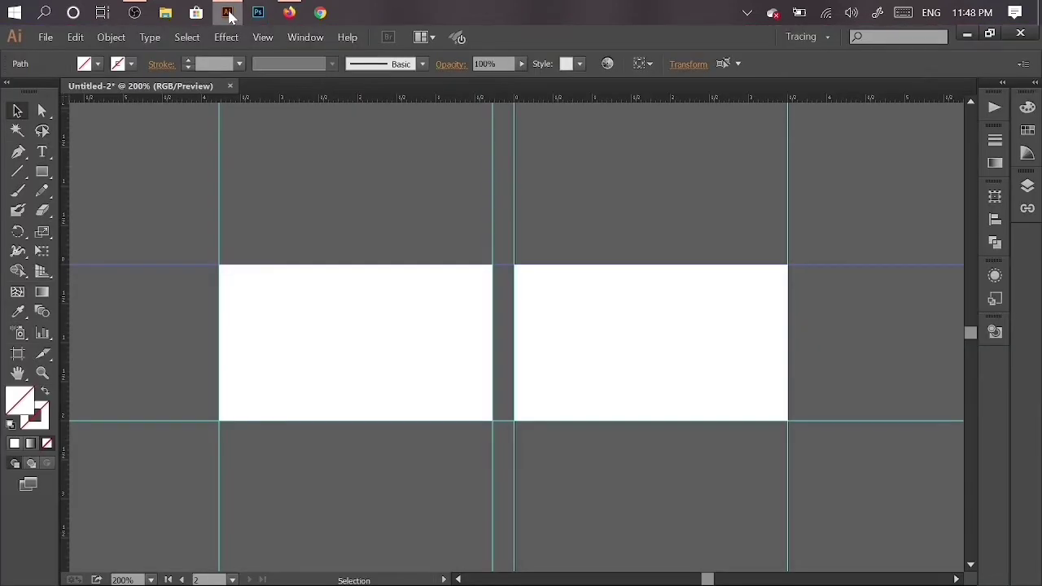
click(41, 174)
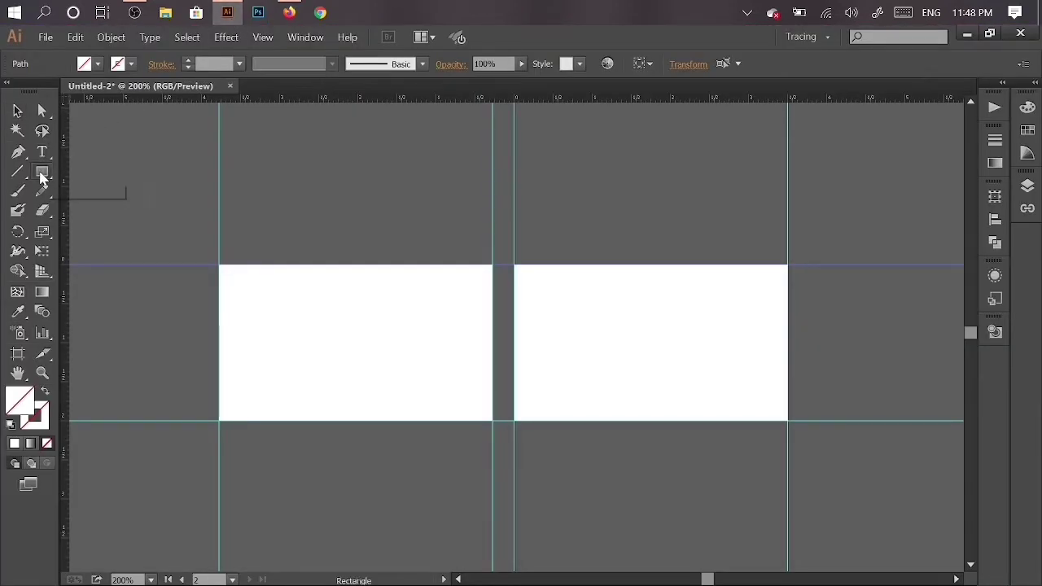
right_click(42, 175)
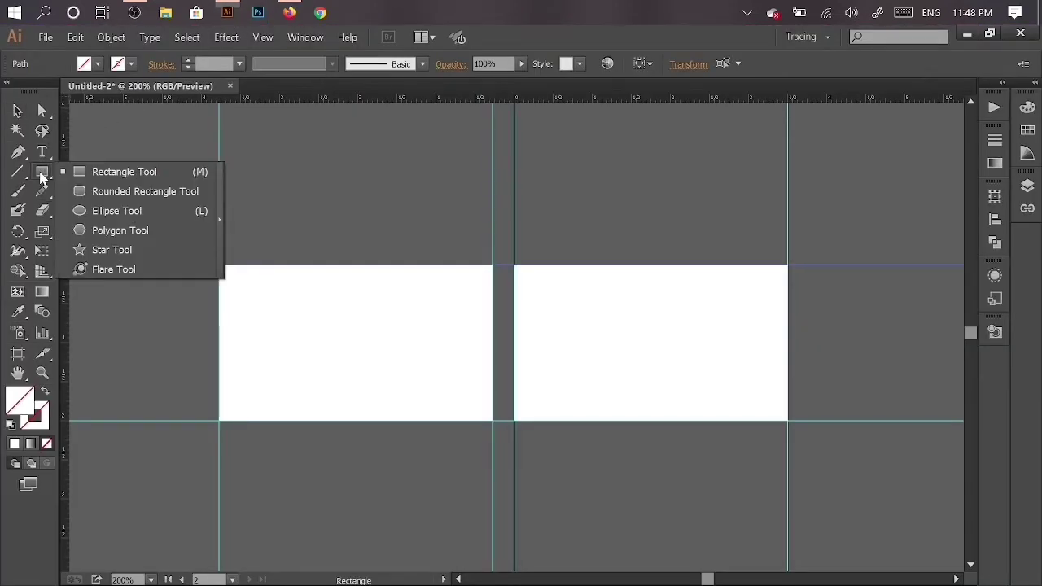
click(111, 174)
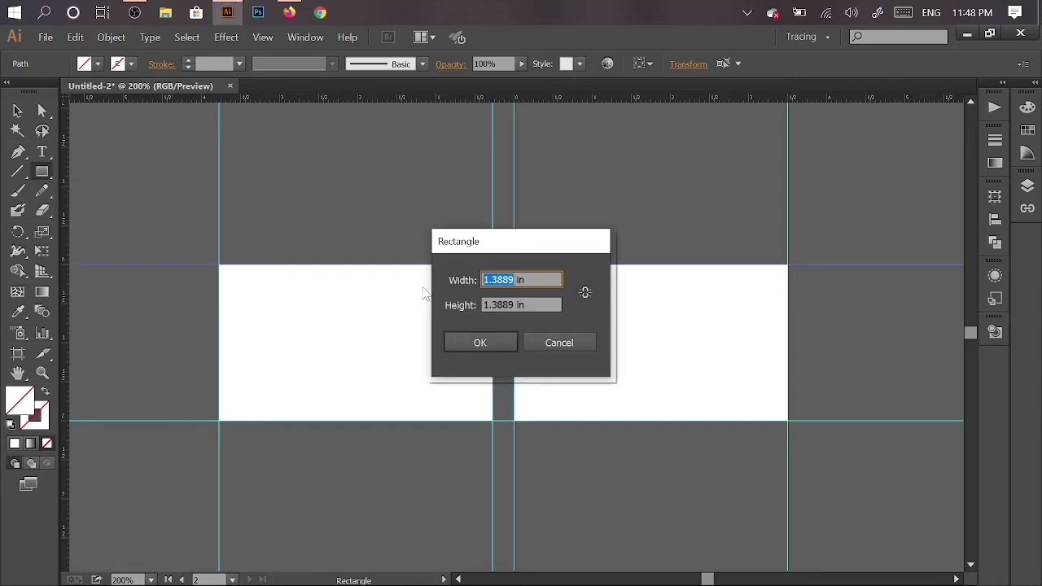
text(0.25)
key(Tab)
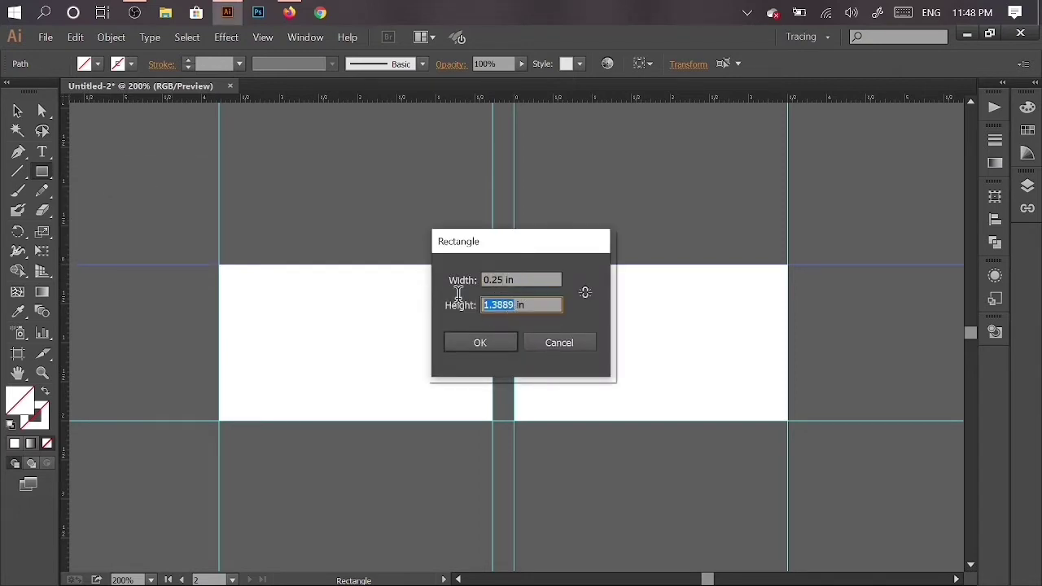
text(0.25)
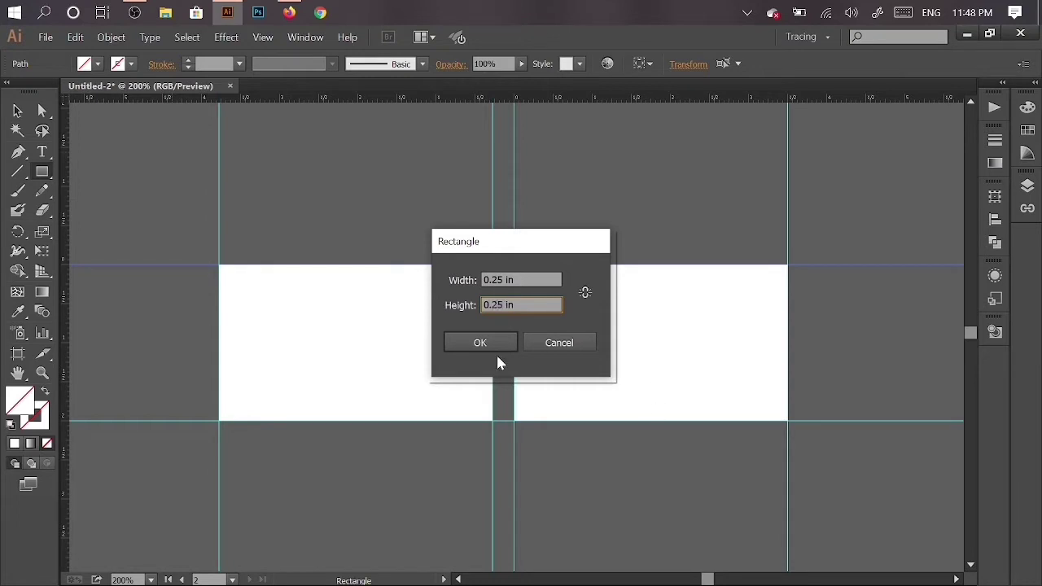
click(497, 355)
click(17, 111)
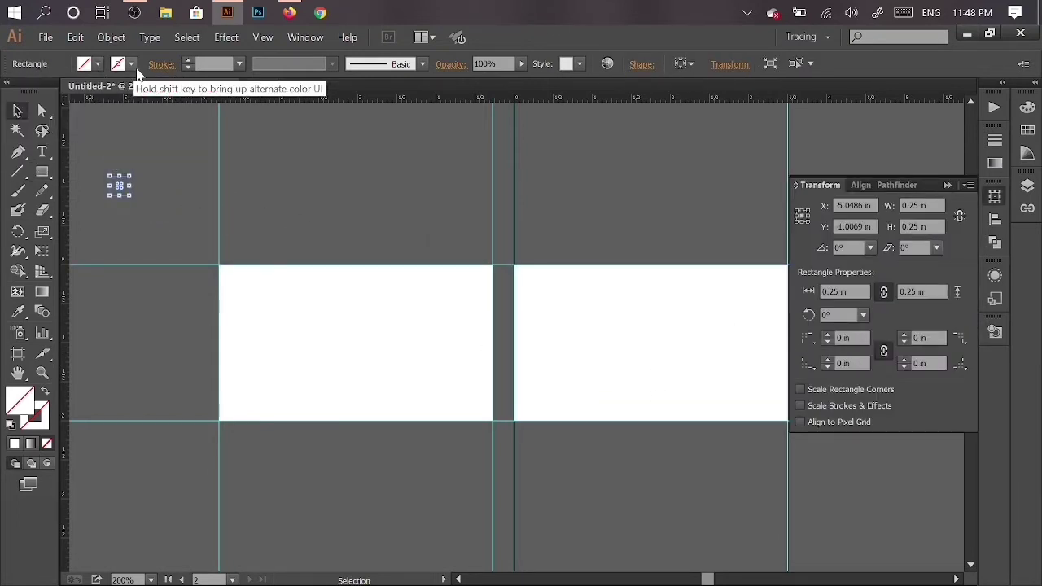
Step: Give the rectangle a black outline and stretch it to nearly fill the left artboard
click(131, 63)
click(41, 93)
drag(131, 197, 237, 232)
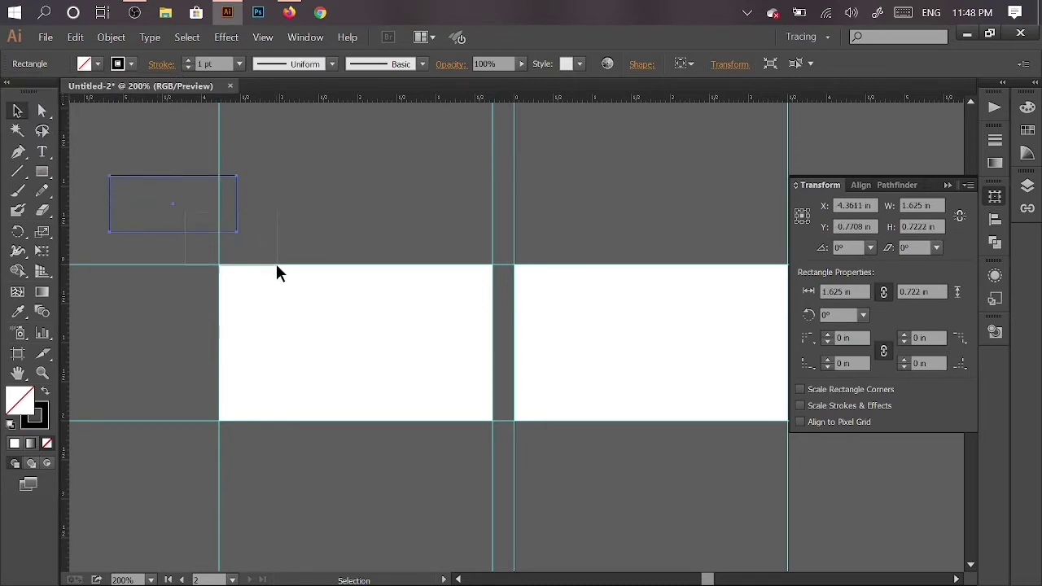
drag(176, 175, 293, 275)
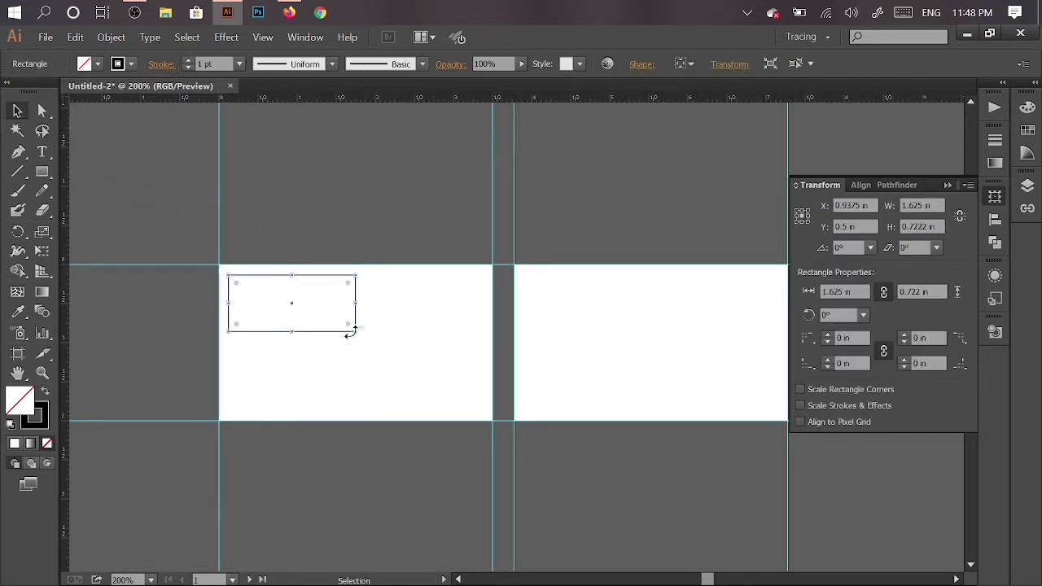
drag(354, 331, 479, 412)
drag(231, 344, 232, 343)
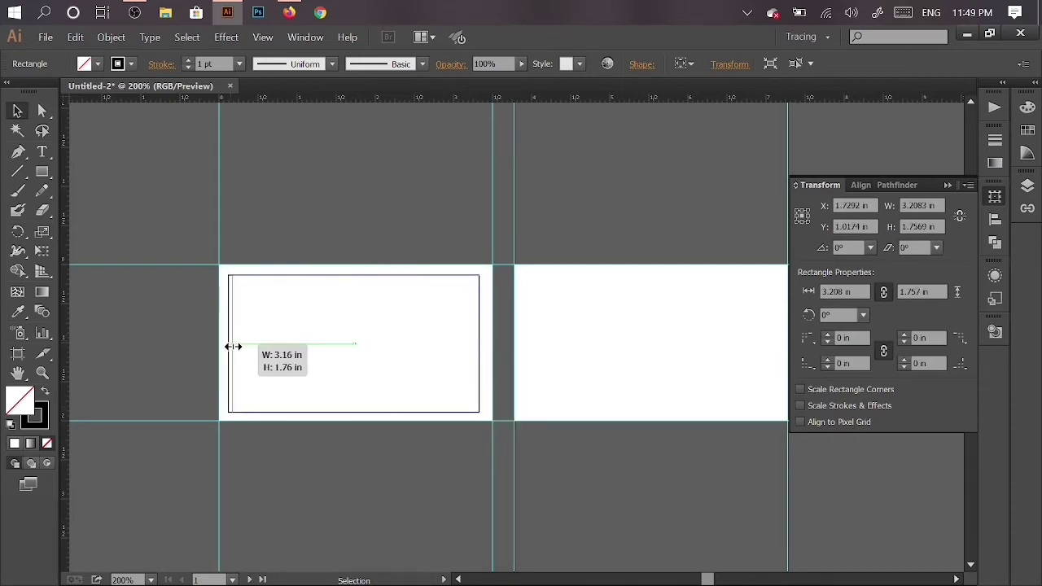
click(307, 206)
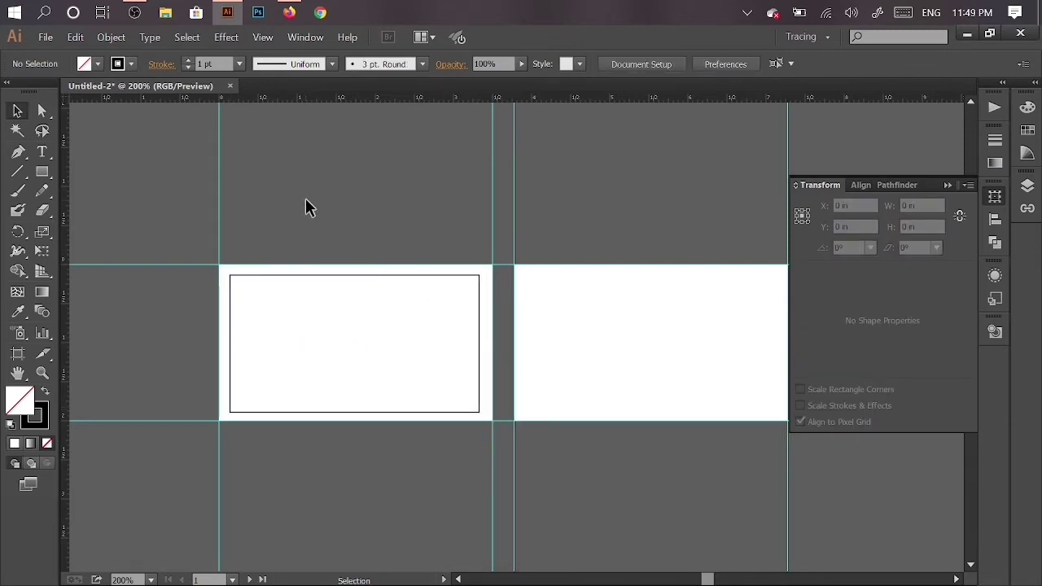
Step: Alt-drag a copy of the left card's inner rectangle onto the right artboard
click(289, 12)
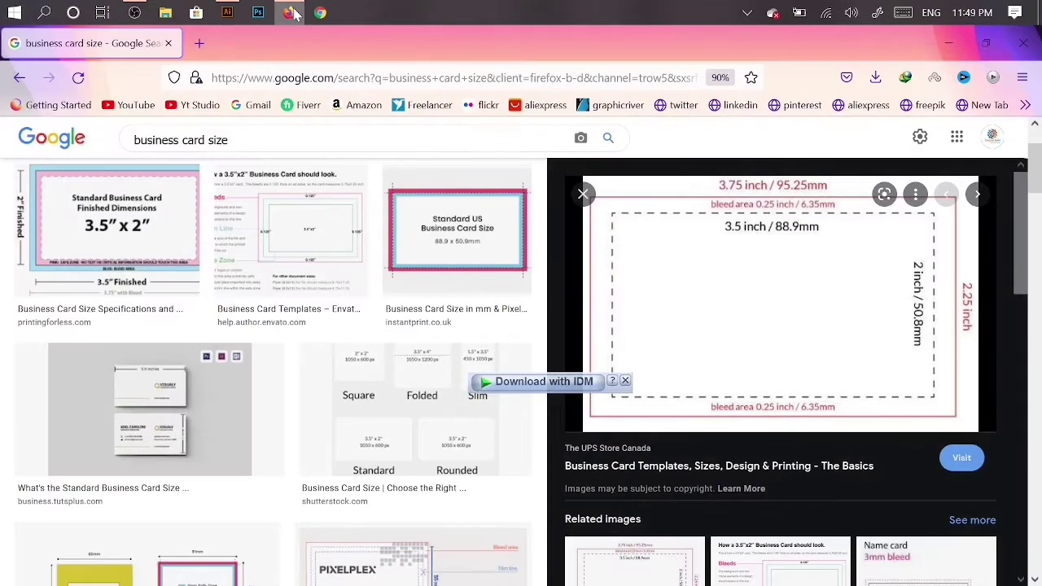
click(291, 12)
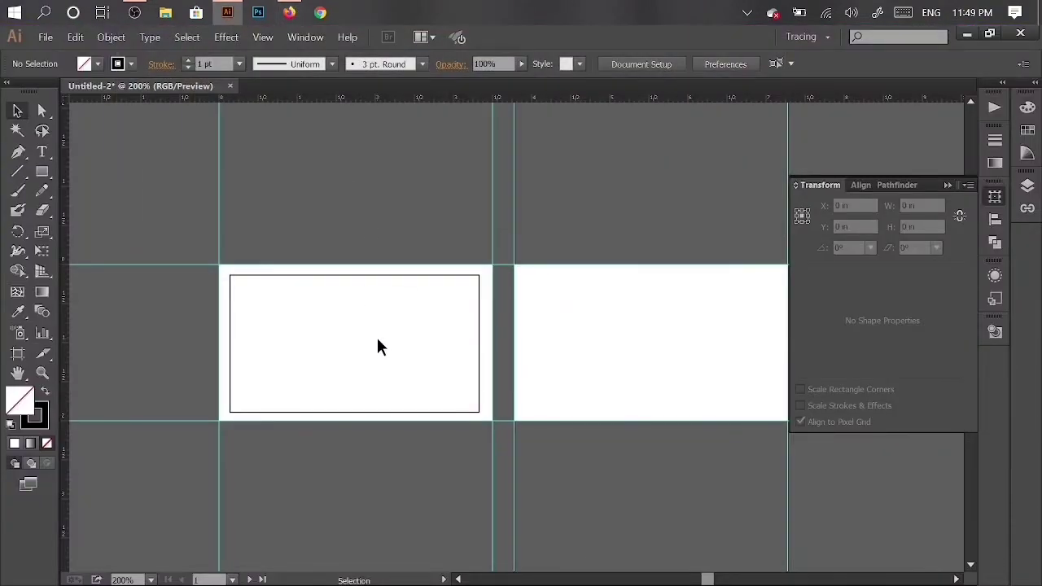
click(454, 275)
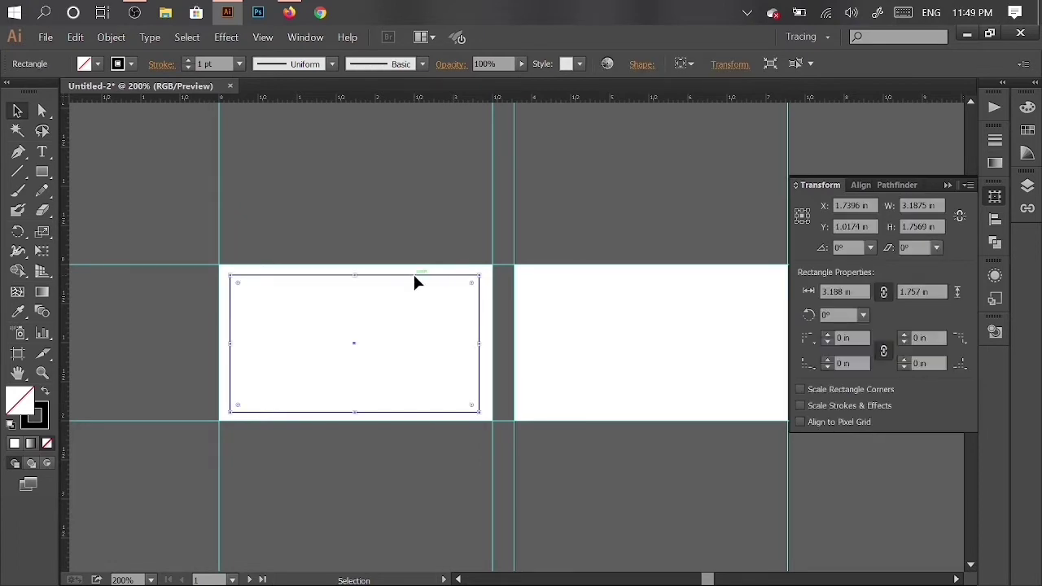
mouse_move(414, 278)
mouse_down()
mouse_move(728, 280)
mouse_move(710, 271)
mouse_up()
click(693, 216)
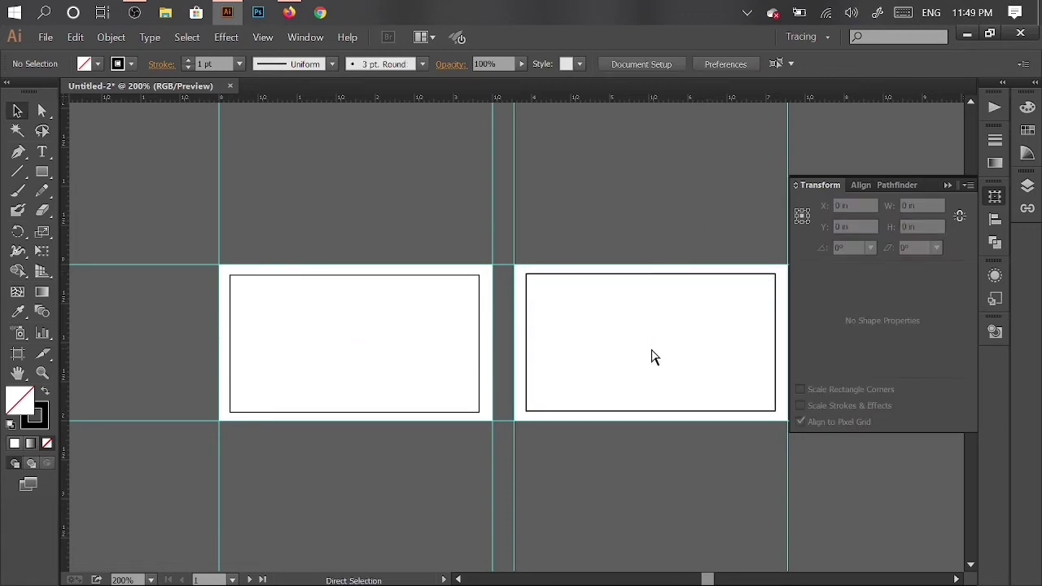
scroll(651, 356, right, 2)
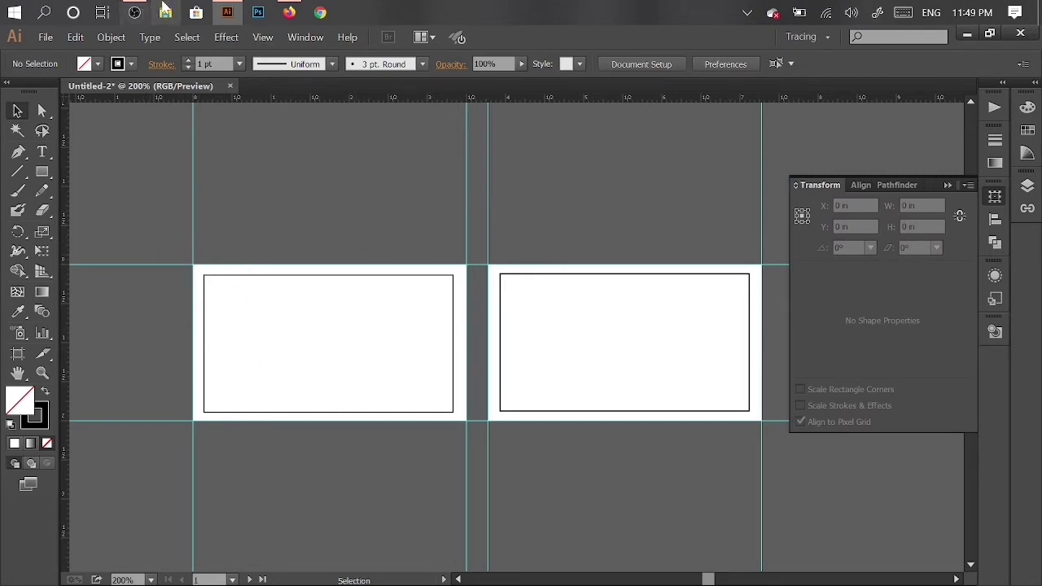
Step: Check the 3.75 × 2.25 in bleed card size on the reference chart, then return to Illustrator
click(289, 13)
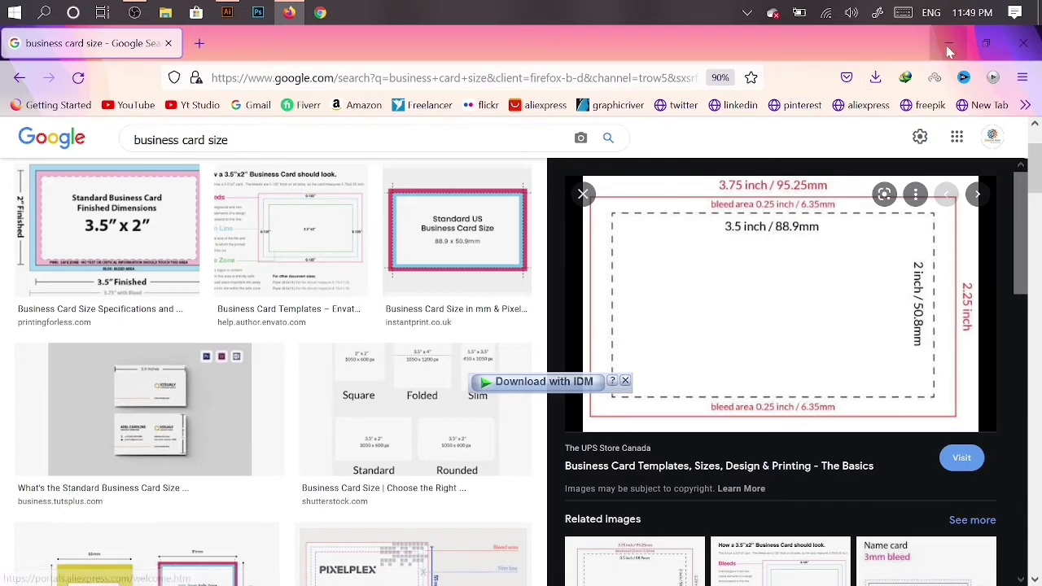
click(42, 173)
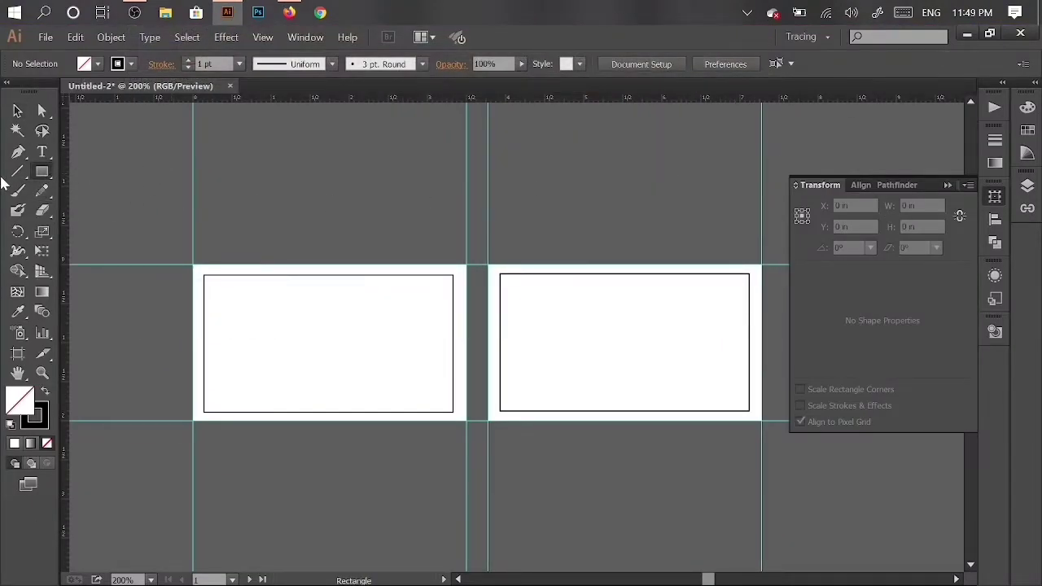
Step: Draw an exact 3.75 × 2.25 in rectangle with the Rectangle tool's size dialog
drag(42, 173, 77, 173)
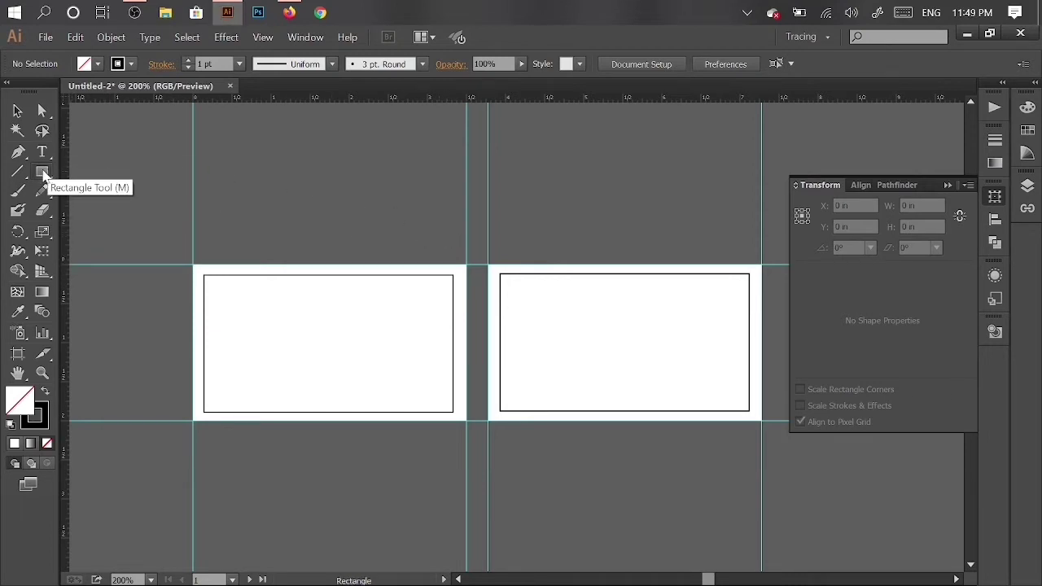
drag(46, 174, 77, 174)
click(320, 212)
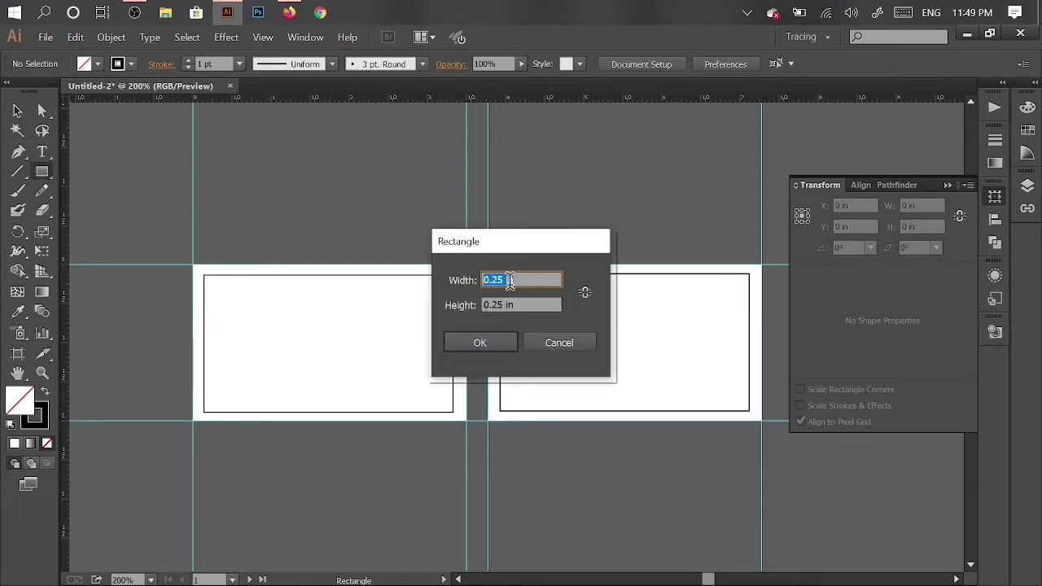
click(492, 279)
text(1)
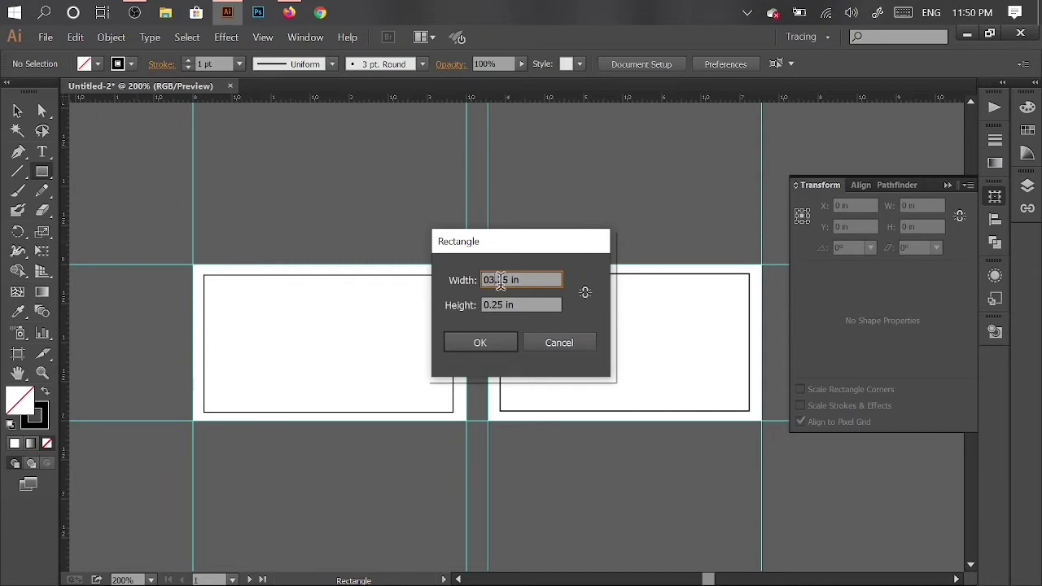
key(BackSpace)
key(BackSpace)
text(3)
drag(489, 305, 472, 306)
text(2)
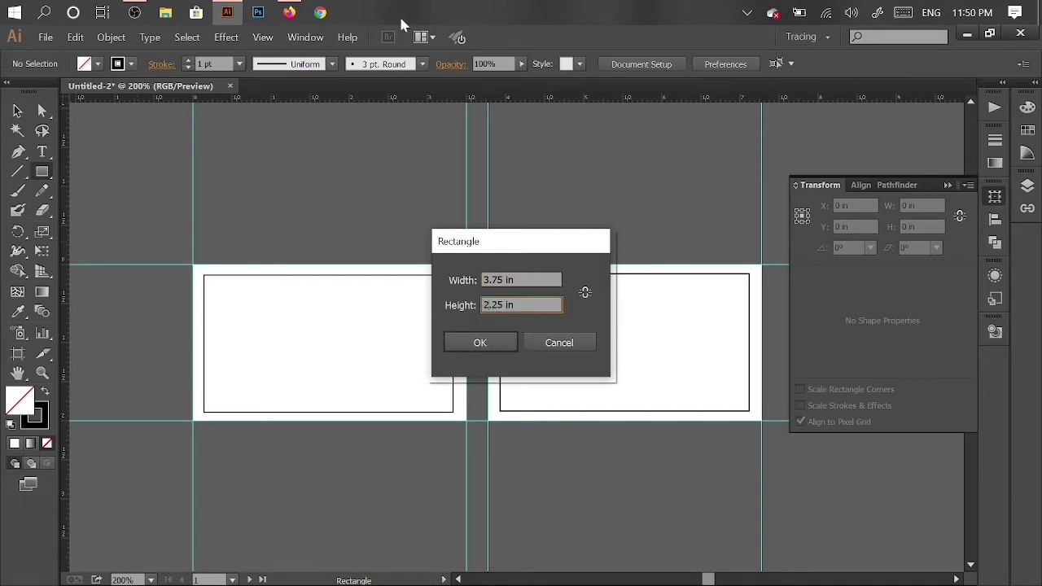
click(290, 12)
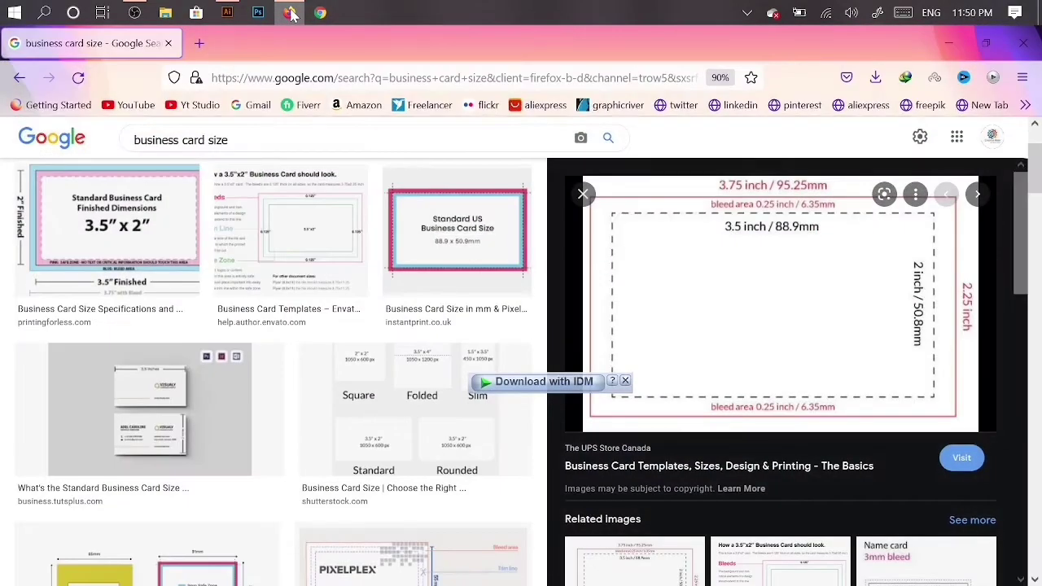
click(290, 12)
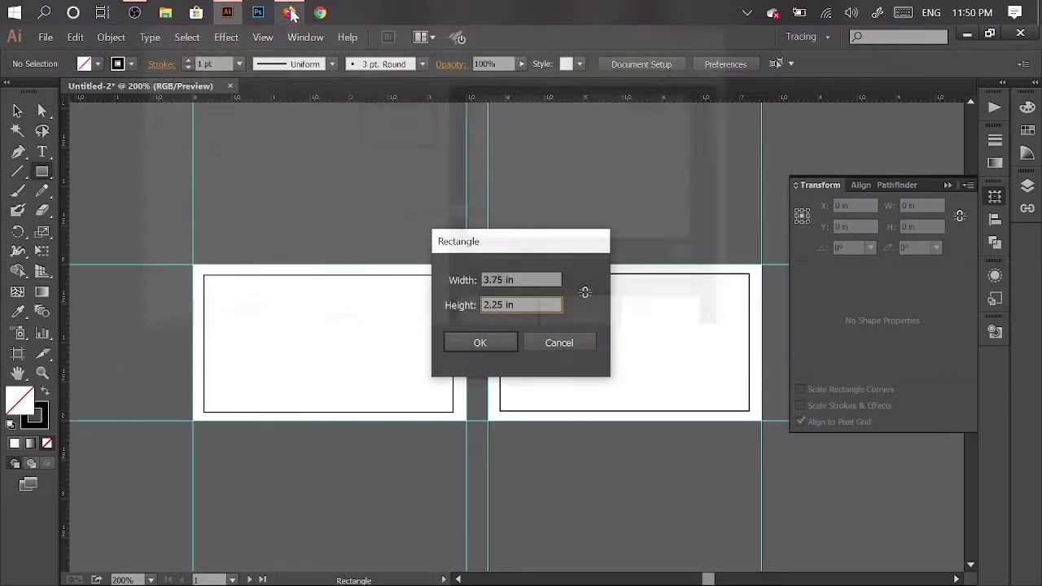
click(482, 345)
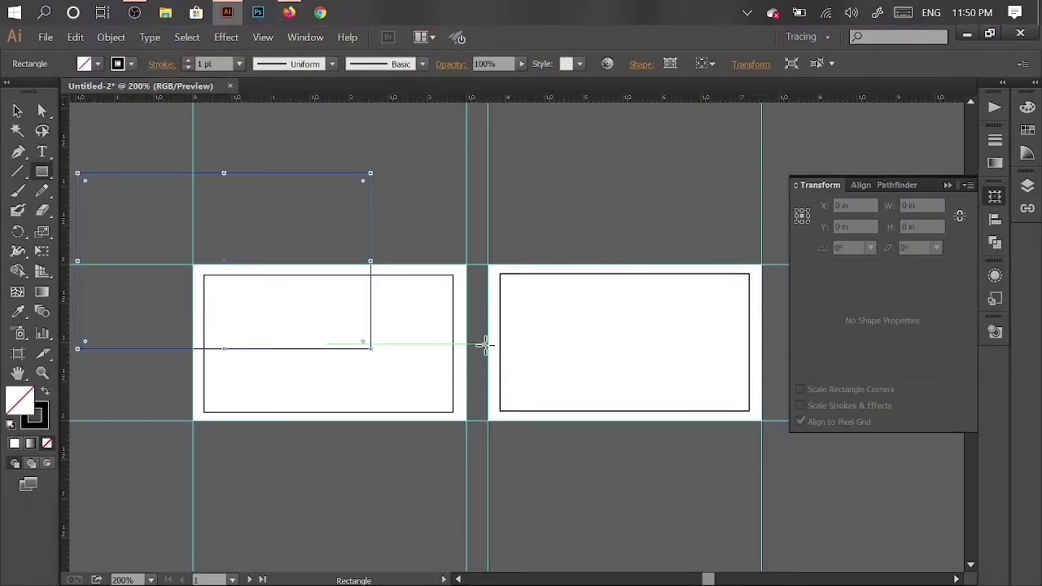
click(17, 111)
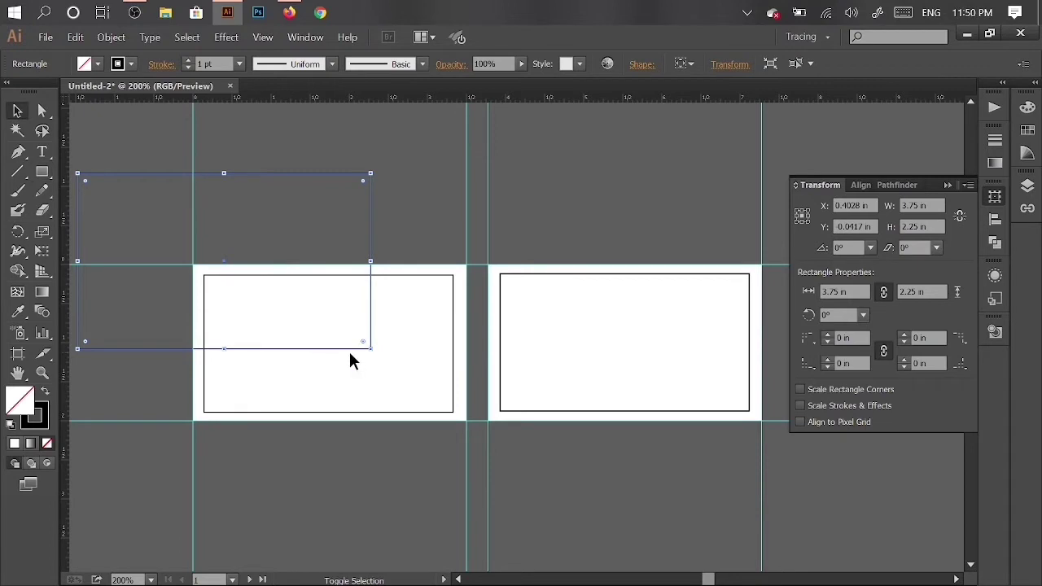
Step: Centre the 3.75 × 2.25 in bleed rectangle around the left card
scroll(349, 351, down, 1)
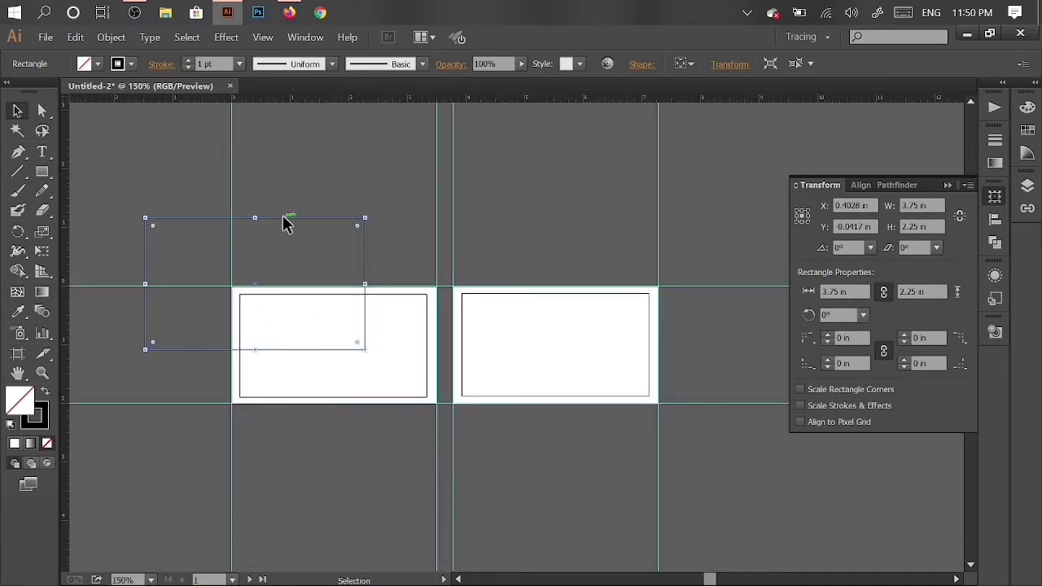
drag(285, 224, 337, 289)
scroll(387, 358, down, 1)
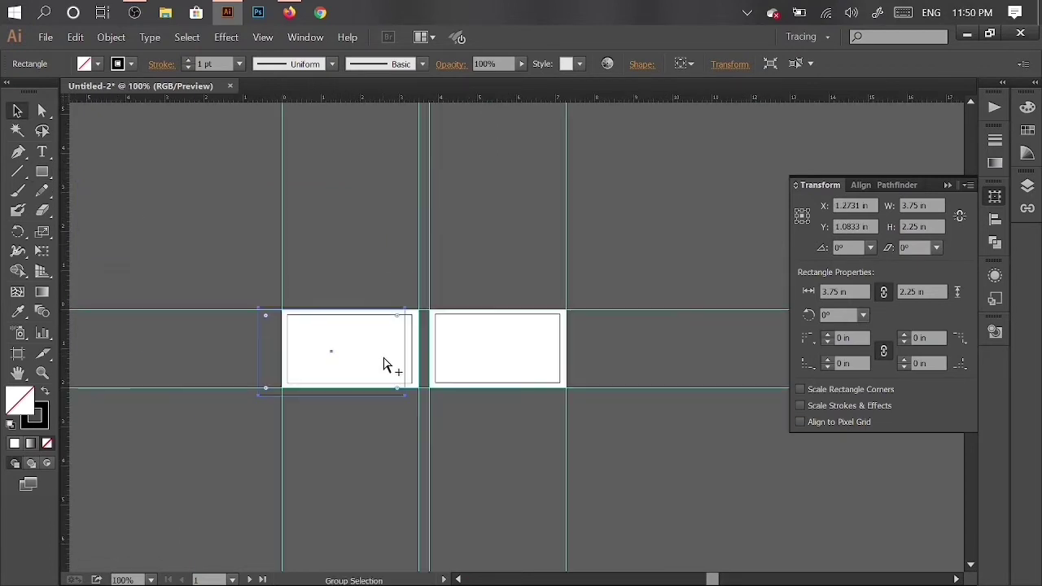
scroll(326, 356, up, 2)
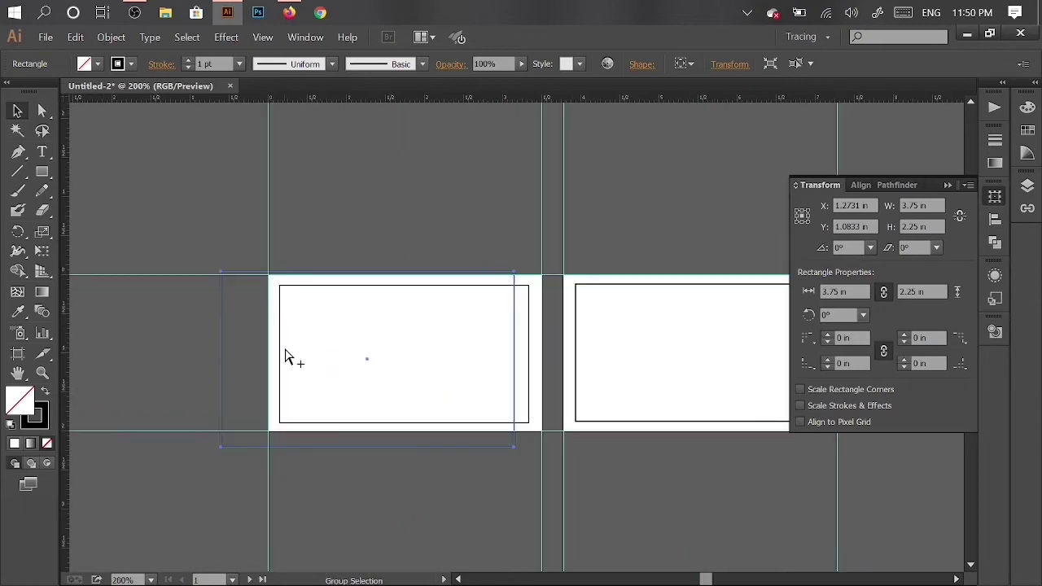
drag(224, 395, 255, 389)
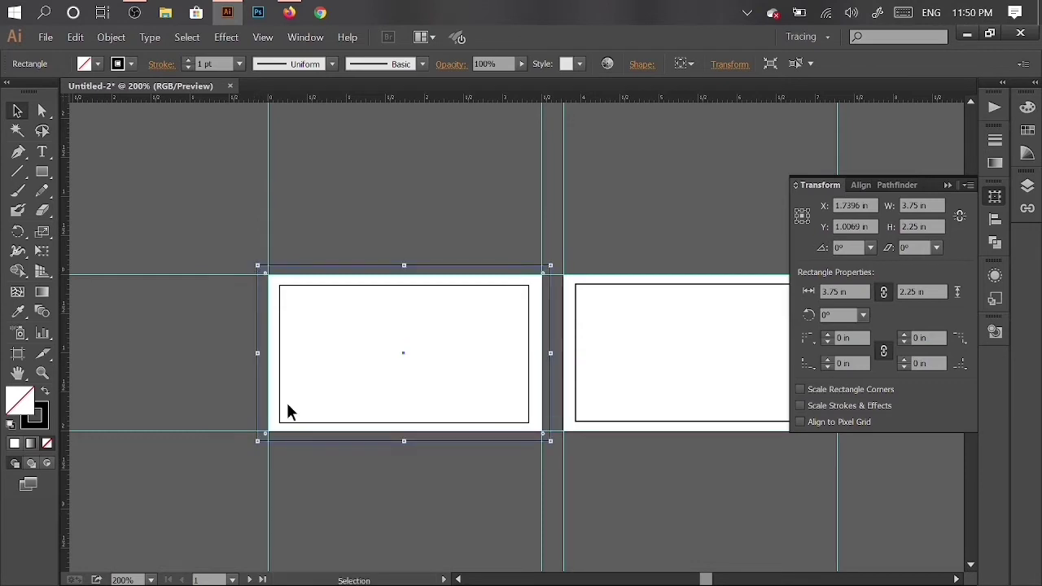
Step: Alt-drag a copy of the bleed rectangle around the right card and deselect it
scroll(664, 483, right, 2)
scroll(465, 455, right, 3)
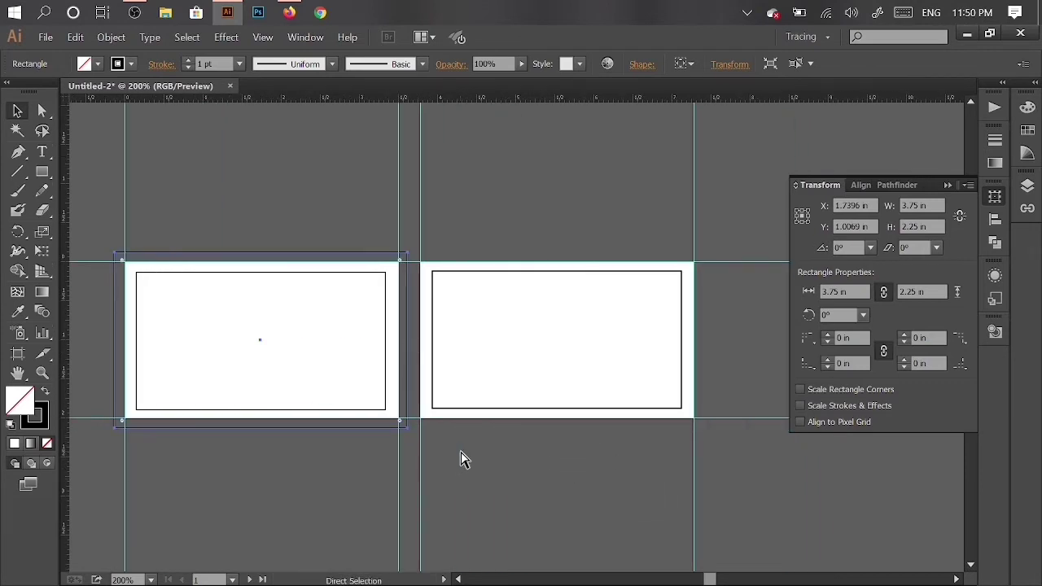
scroll(448, 464, right, 2)
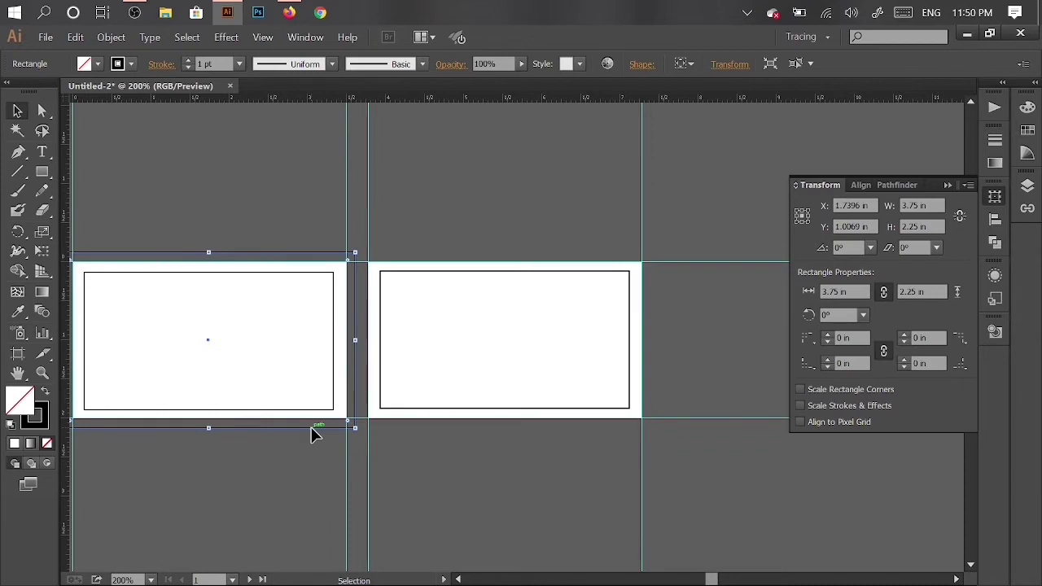
drag(316, 435, 610, 437)
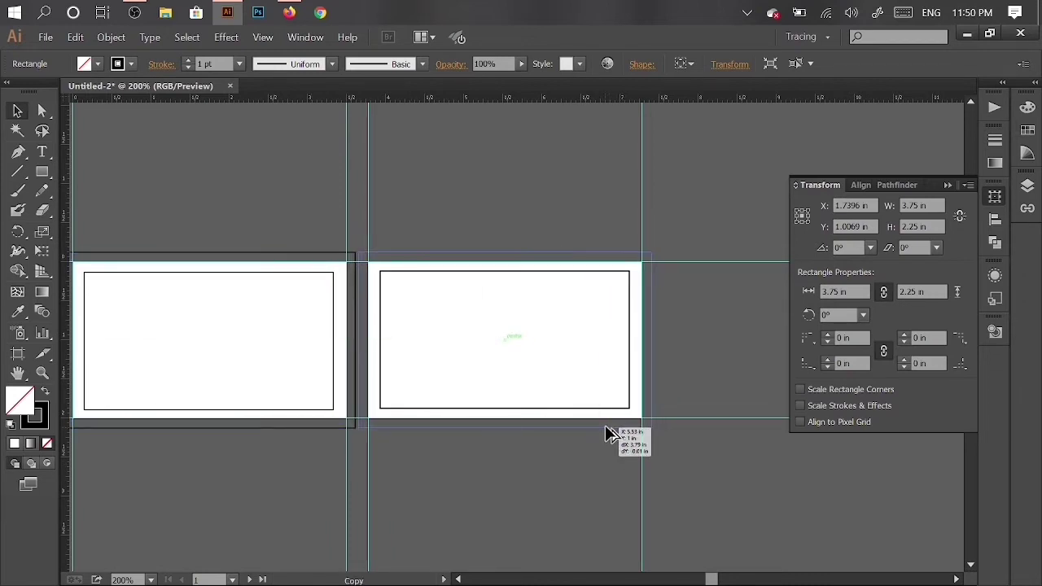
drag(611, 437, 609, 426)
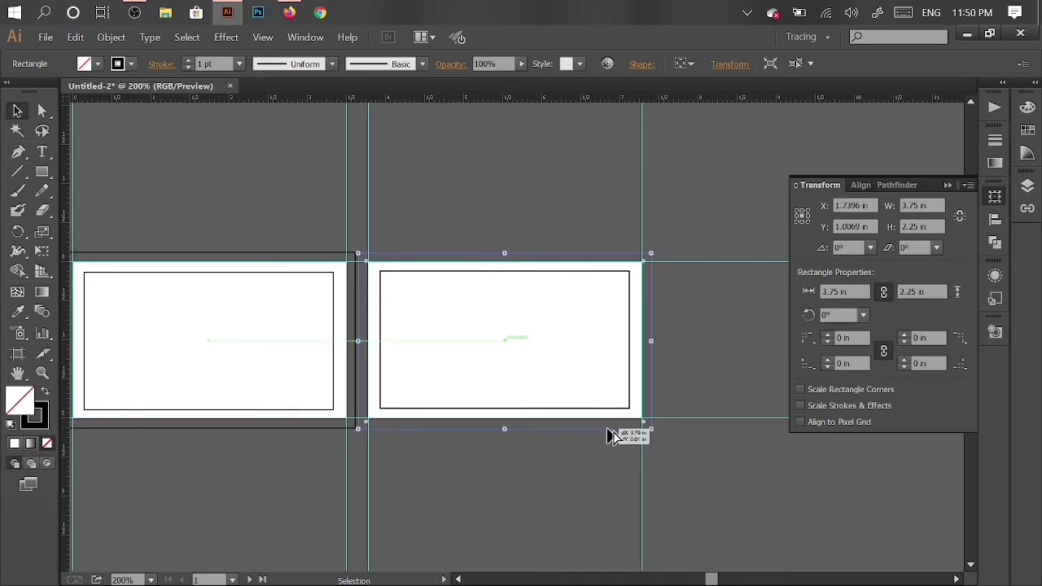
click(586, 483)
scroll(566, 486, right, 1)
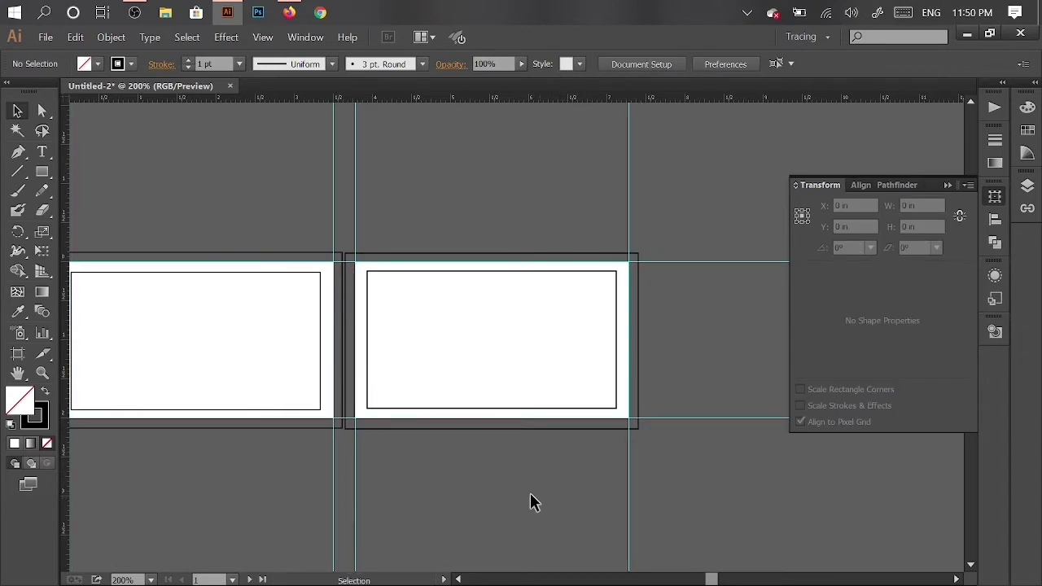
scroll(531, 501, down, 1)
scroll(454, 444, up, 1)
Step: Add two vertical guides in the gap between the two cards, nudging one slightly right
scroll(454, 444, up, 1)
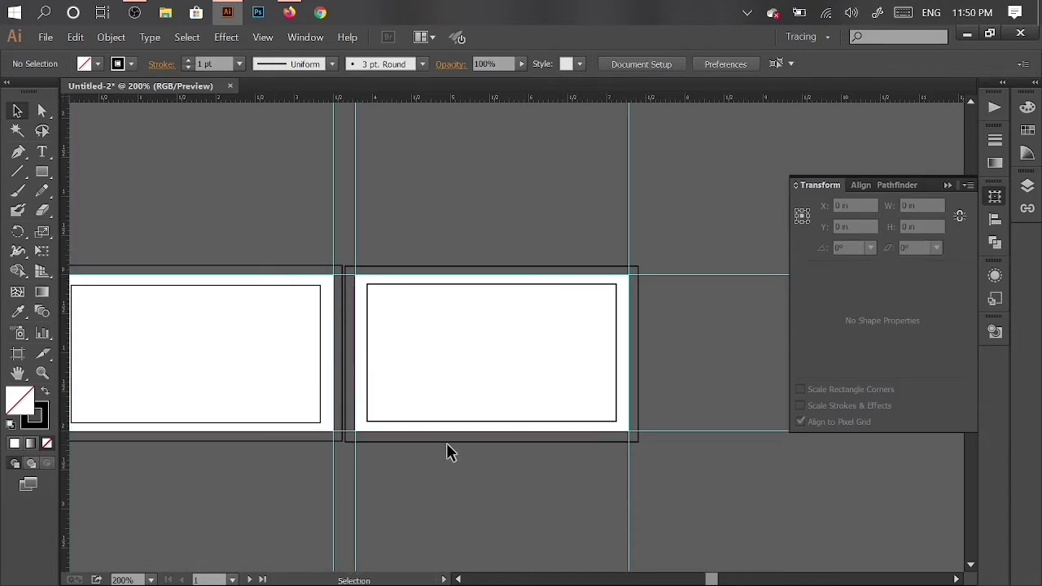
drag(67, 205, 340, 235)
click(341, 227)
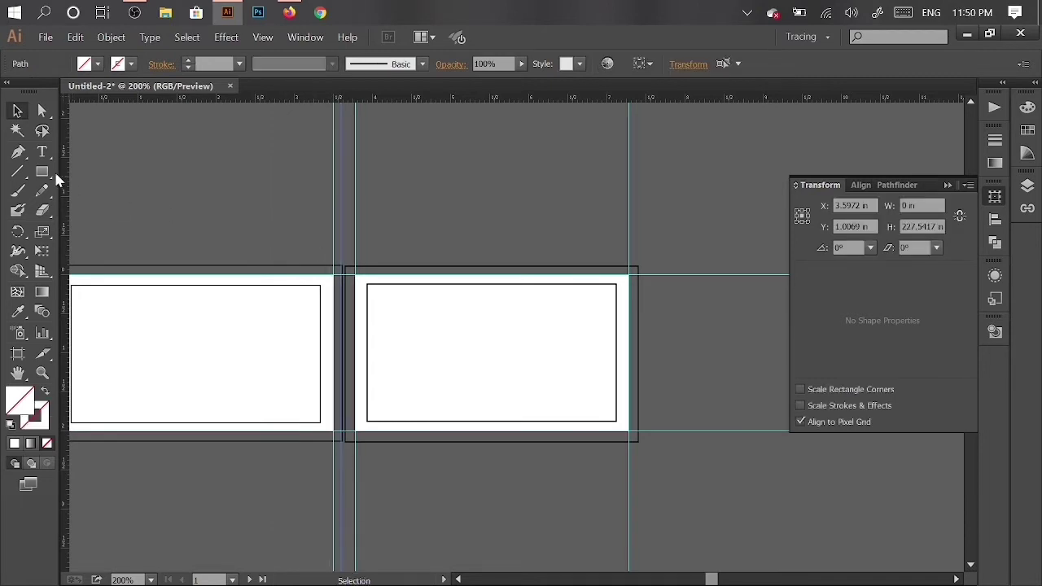
drag(66, 181, 347, 218)
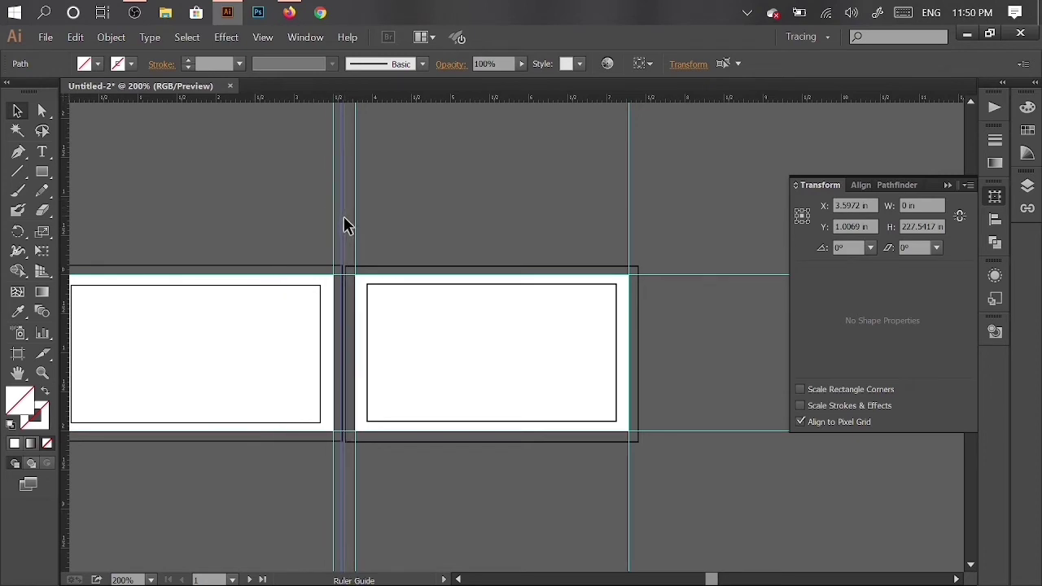
drag(345, 223, 349, 223)
scroll(435, 426, left, 2)
scroll(433, 425, left, 1)
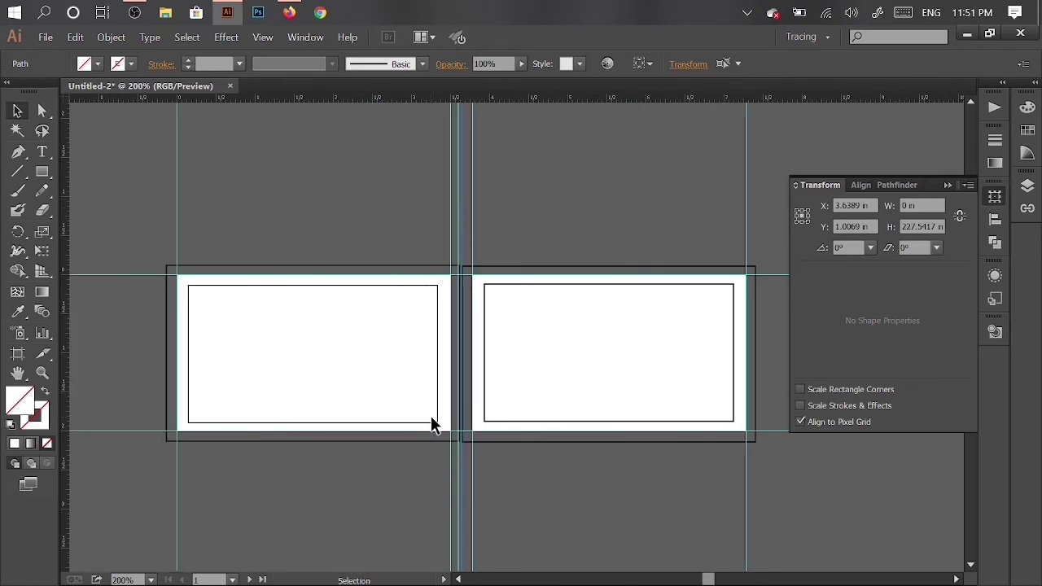
click(629, 345)
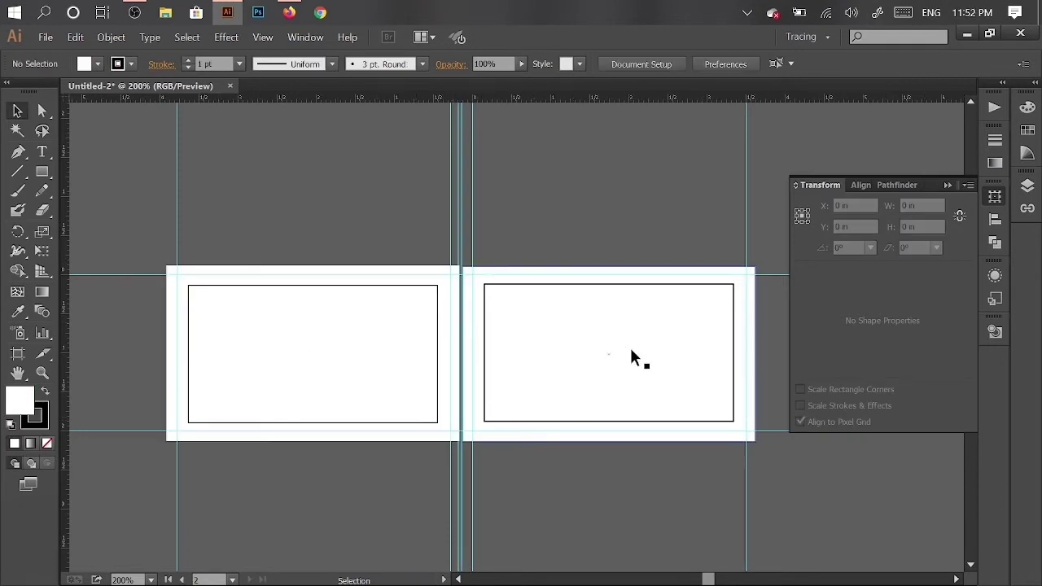
Step: Select the left card's bleed rectangle and bring the business card size chart back up
scroll(619, 350, down, 1)
scroll(611, 356, down, 1)
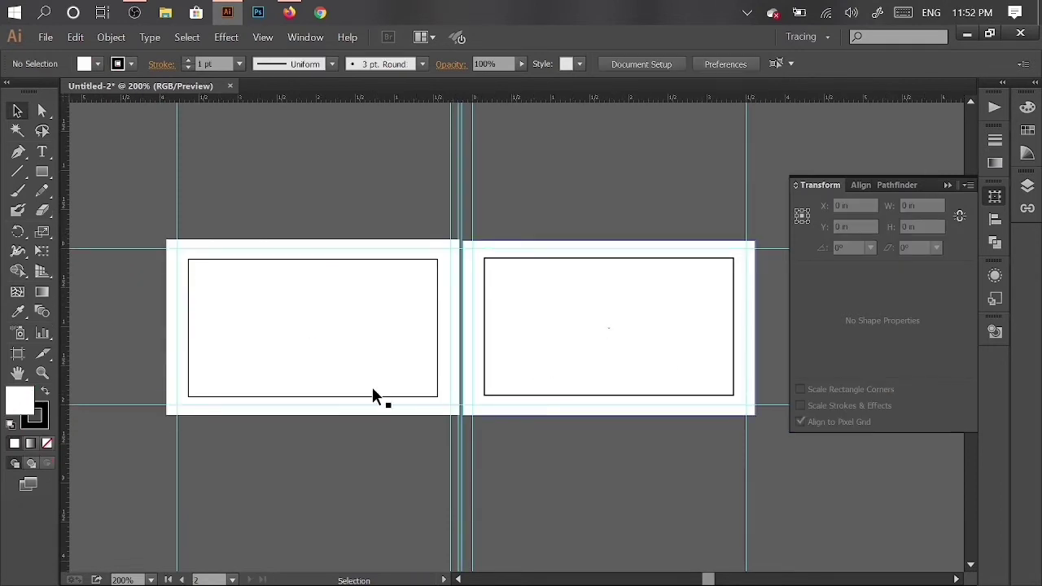
click(169, 346)
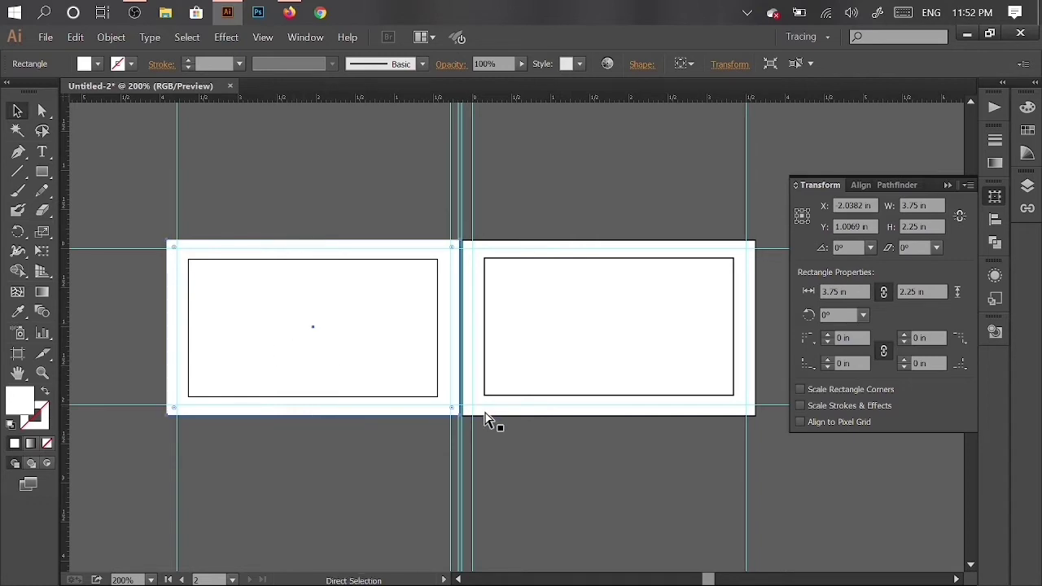
scroll(499, 422, down, 1)
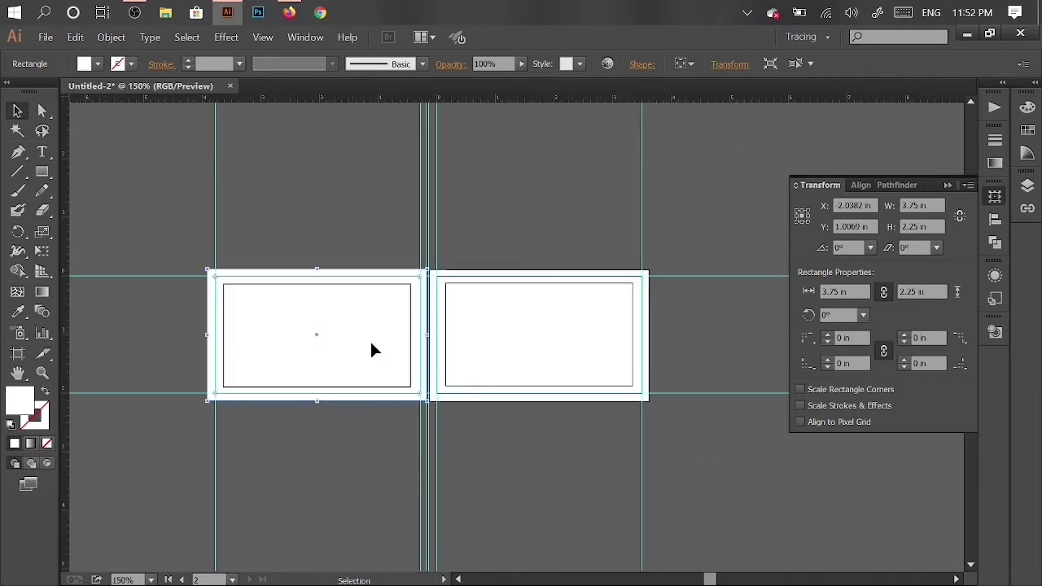
scroll(562, 347, right, 1)
scroll(391, 340, right, 1)
scroll(461, 319, up, 3)
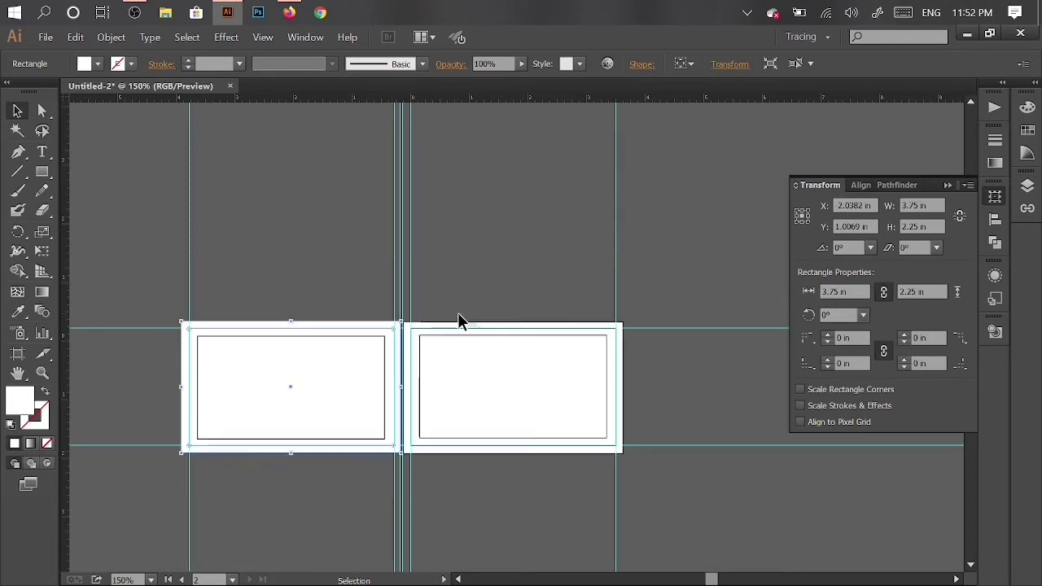
scroll(365, 70, up, 1)
click(289, 13)
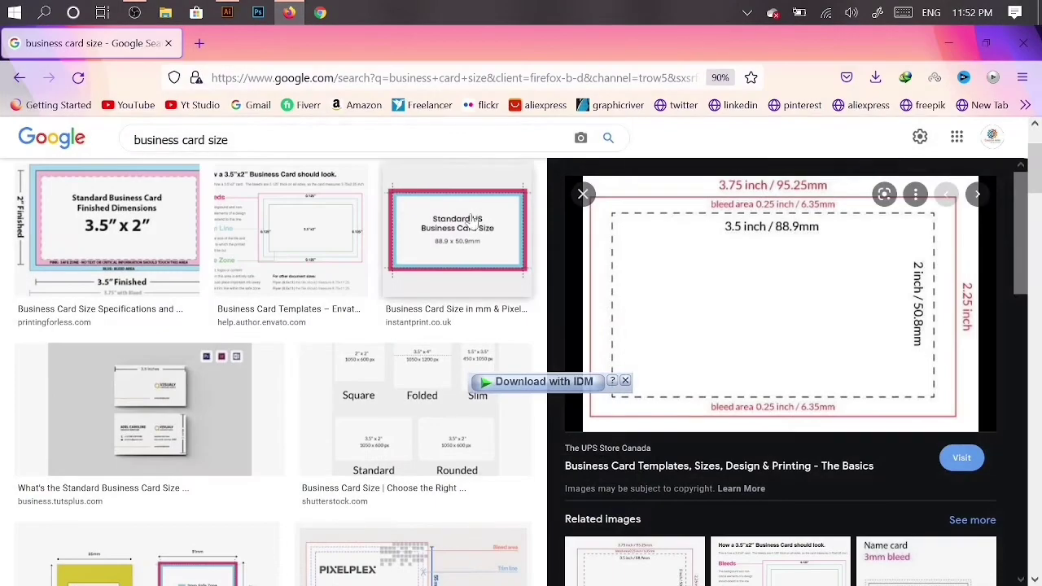
Step: Move the front card design into the left rectangle and the back design toward the right
scroll(377, 391, down, 3)
scroll(377, 391, down, 3)
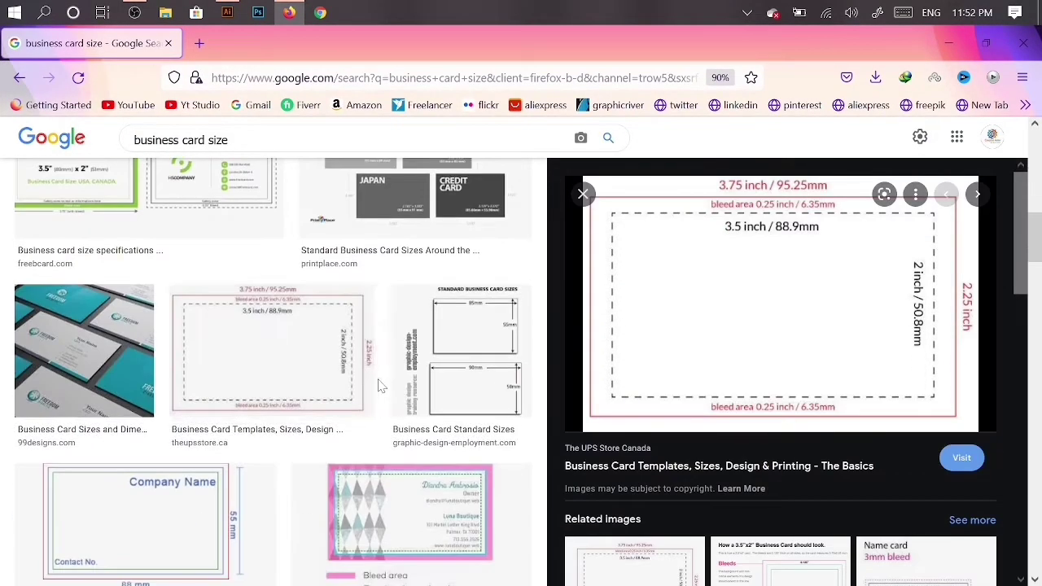
scroll(377, 395, down, 3)
scroll(377, 395, down, 3)
scroll(380, 403, down, 3)
scroll(380, 403, down, 3)
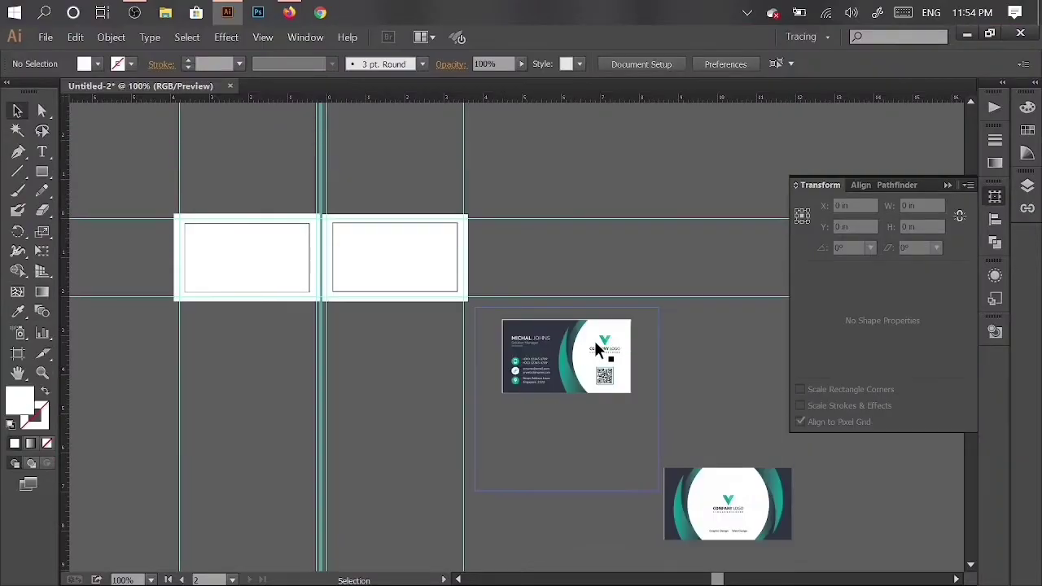
mouse_move(600, 367)
mouse_down()
mouse_move(248, 269)
mouse_move(272, 265)
mouse_up()
drag(694, 488, 381, 259)
Step: Drop the back design on the right rectangle and zoom in to inspect both card designs
click(461, 333)
key(ctrl+plus)
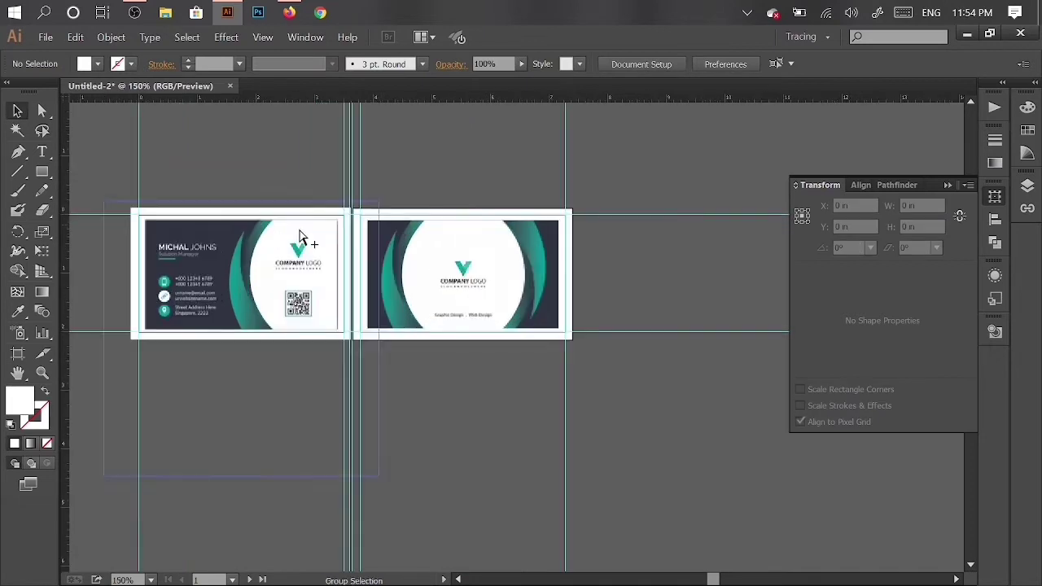
scroll(491, 365, up, 2)
click(438, 356)
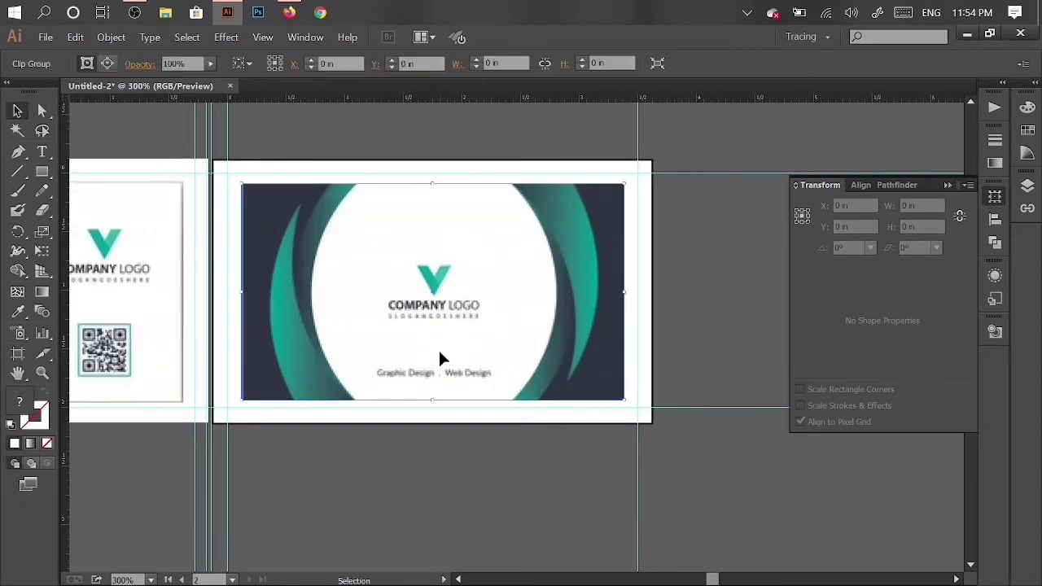
scroll(472, 440, down, 2)
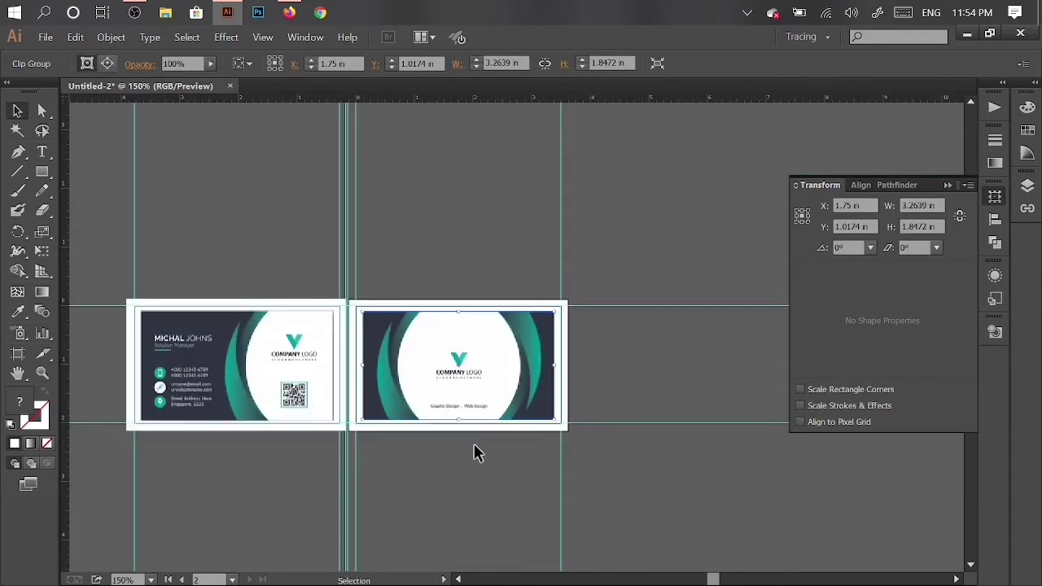
scroll(407, 428, up, 2)
click(273, 281)
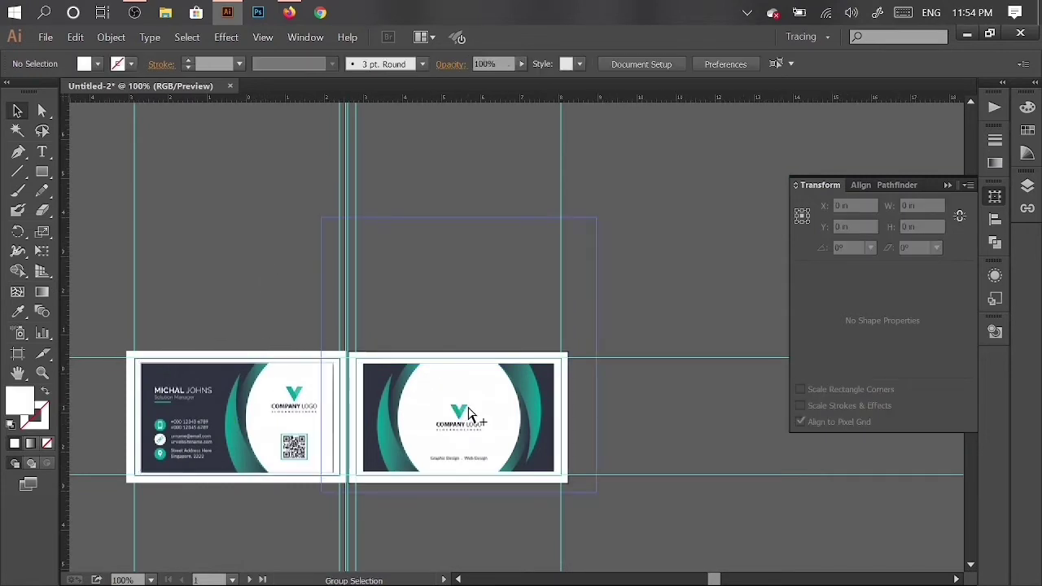
scroll(468, 413, down, 1)
scroll(473, 415, down, 1)
scroll(322, 428, up, 1)
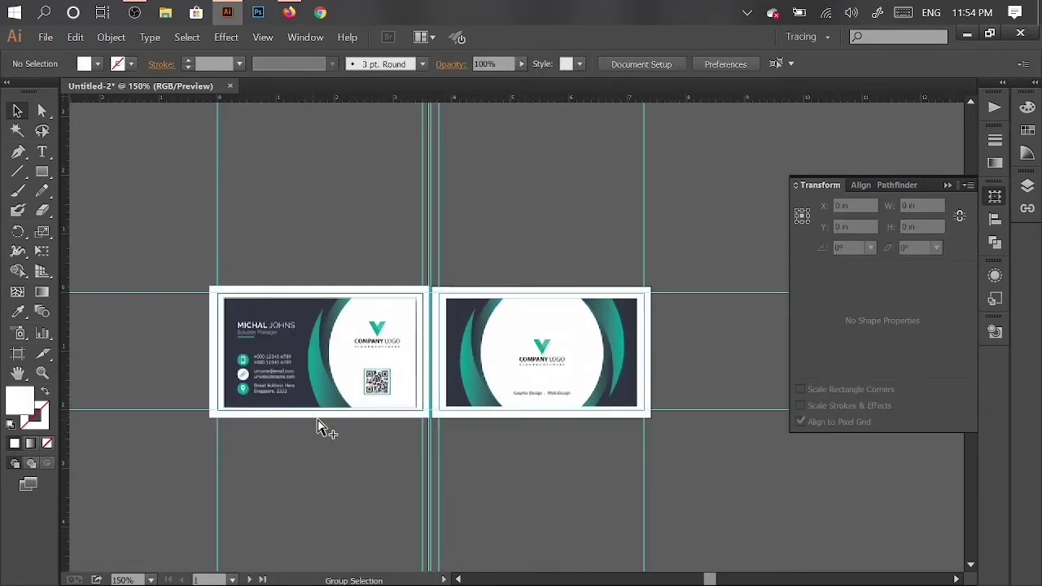
scroll(382, 425, up, 1)
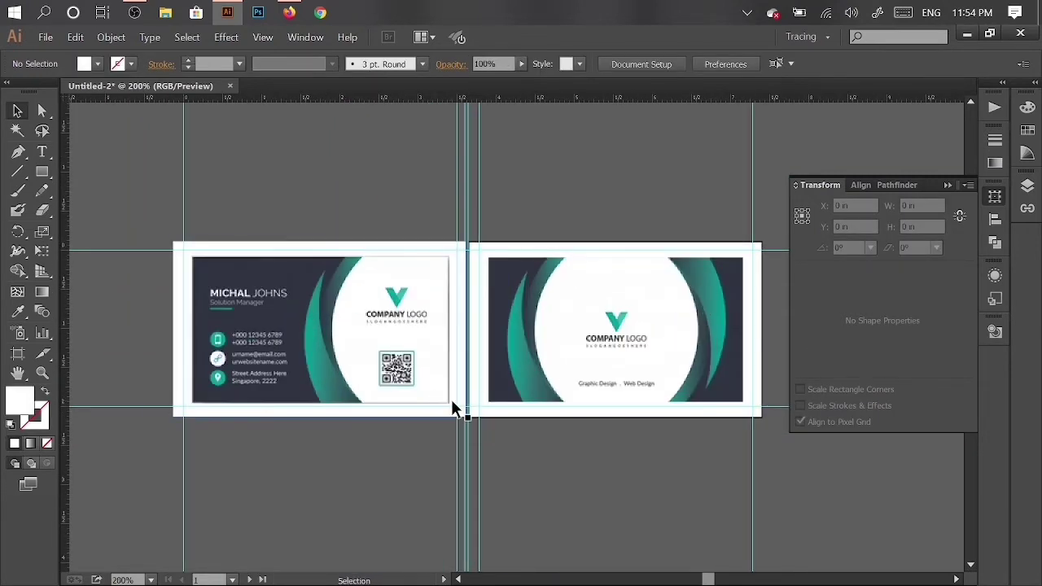
click(270, 343)
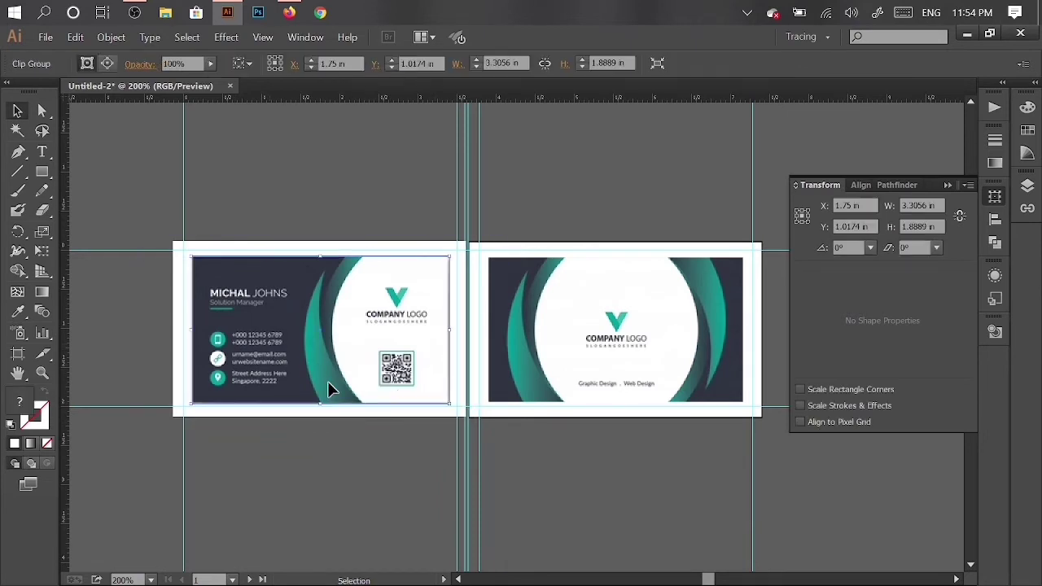
click(350, 478)
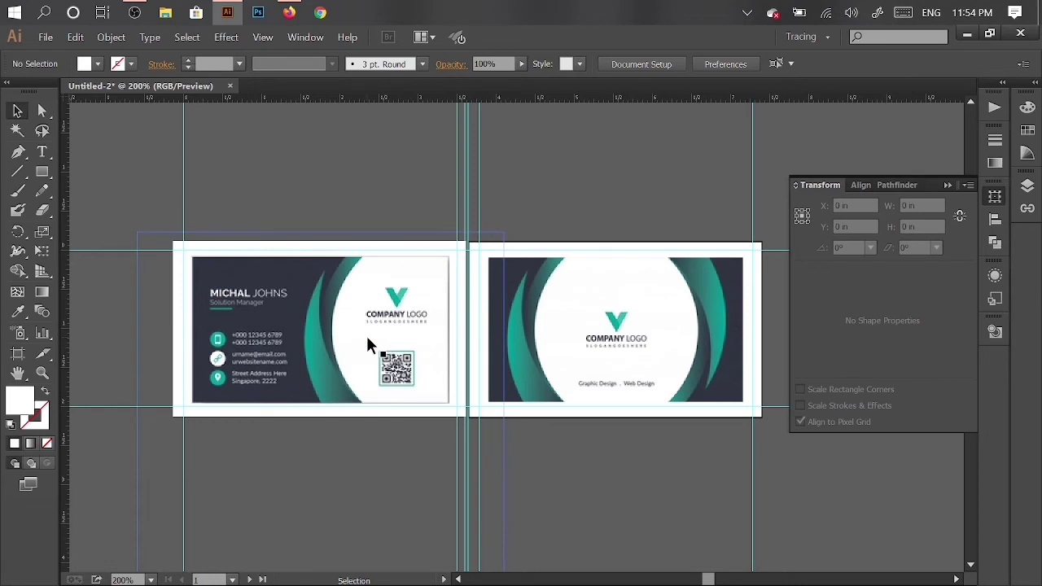
Step: Move the back and front card designs up above their empty card rectangles
scroll(366, 334, up, 2)
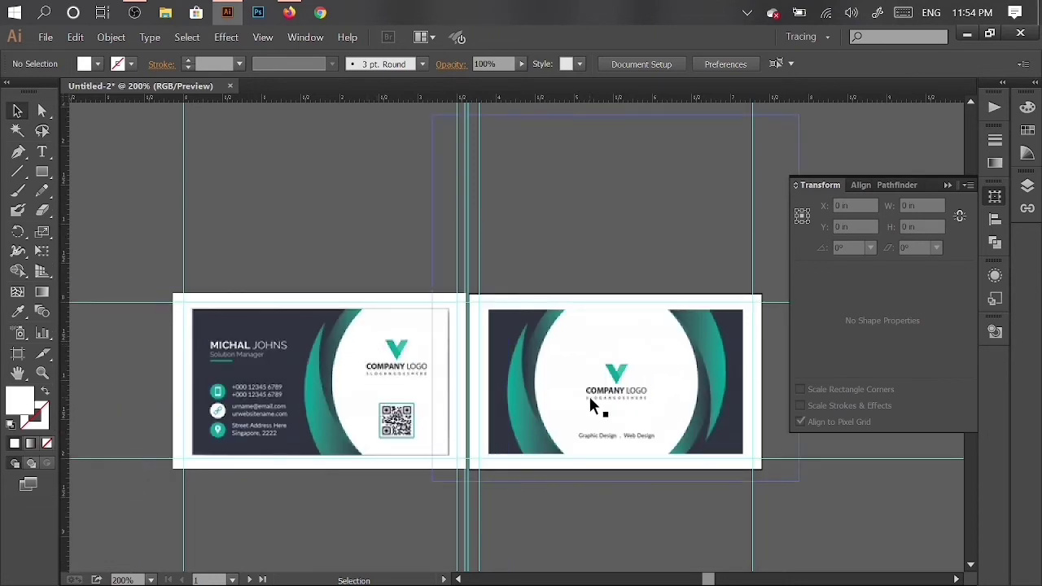
drag(595, 399, 586, 228)
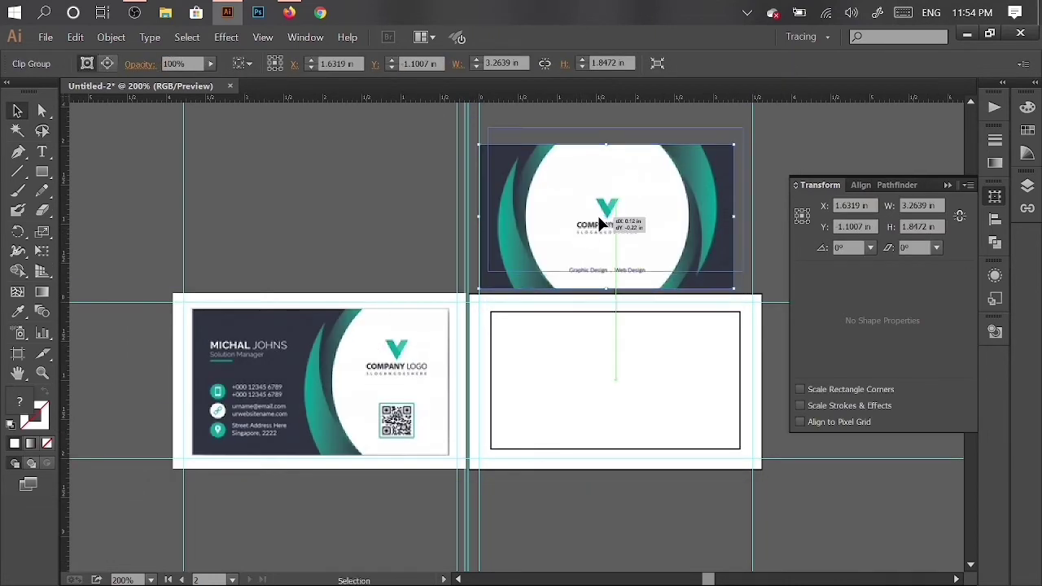
drag(335, 396, 336, 199)
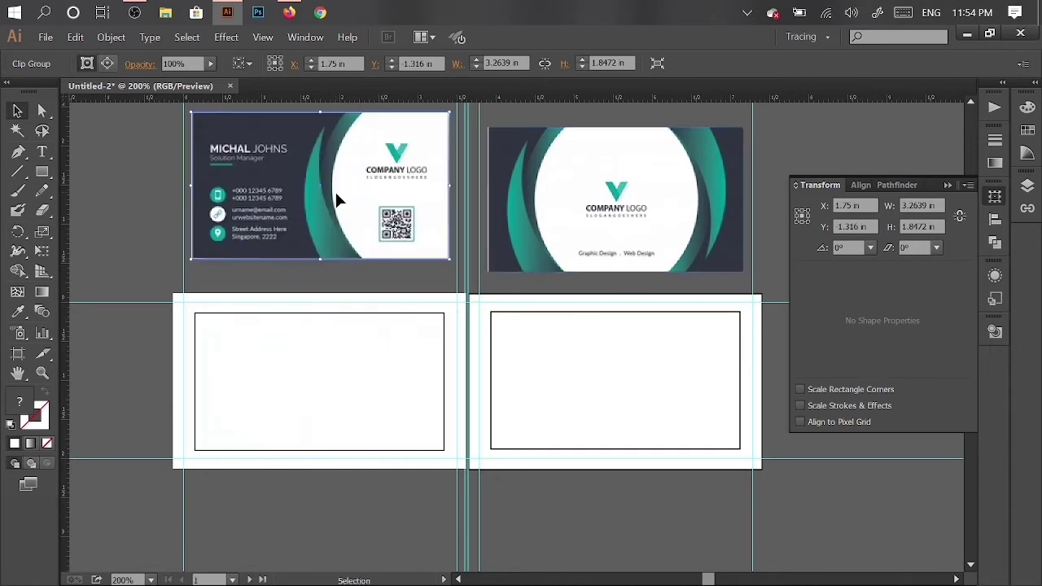
click(114, 242)
scroll(423, 399, up, 1)
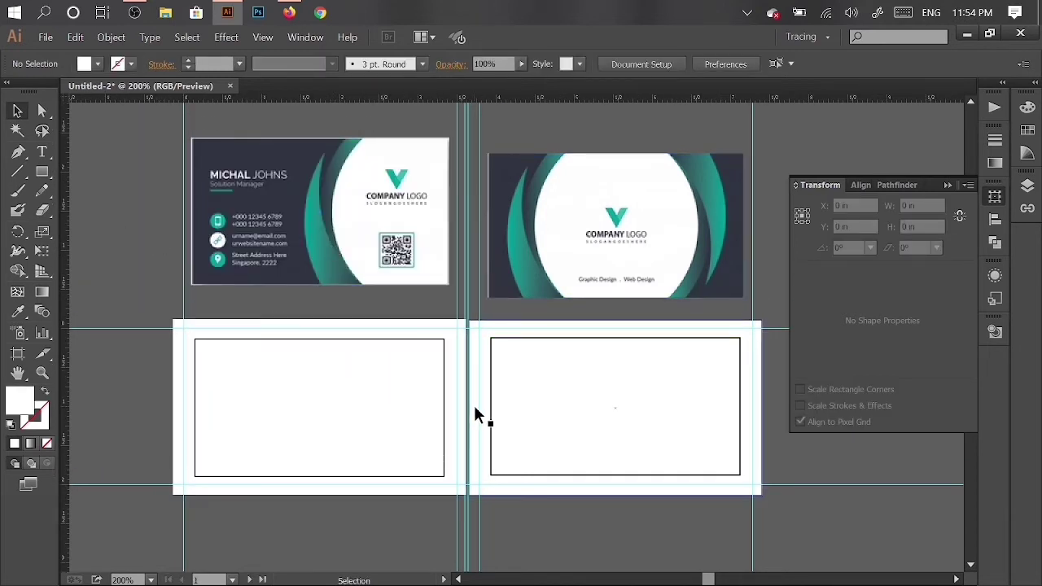
scroll(479, 416, up, 1)
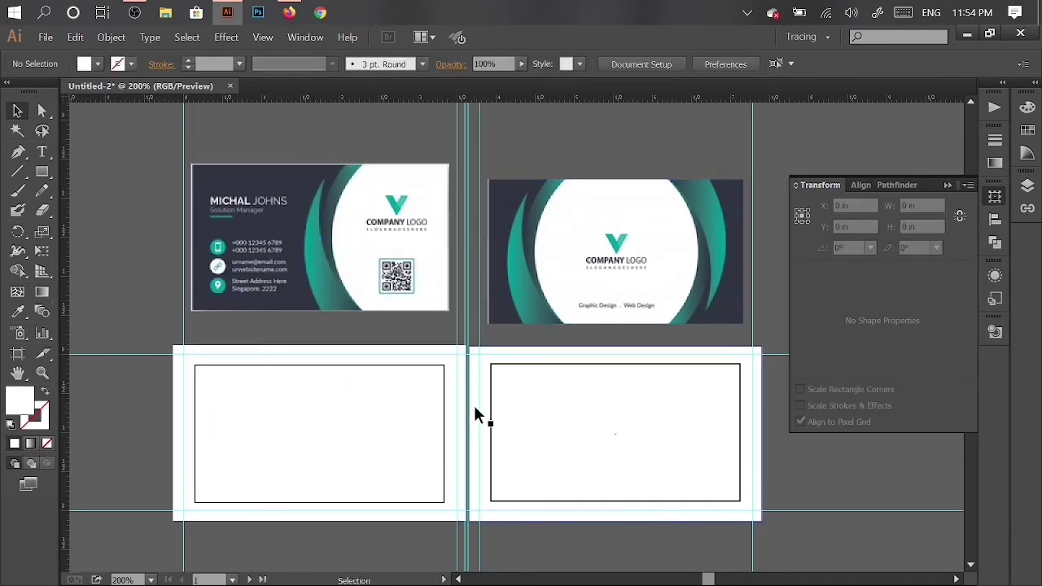
Step: Start a Pen path with curved anchors down the front card's teal swoosh
drag(484, 395, 320, 226)
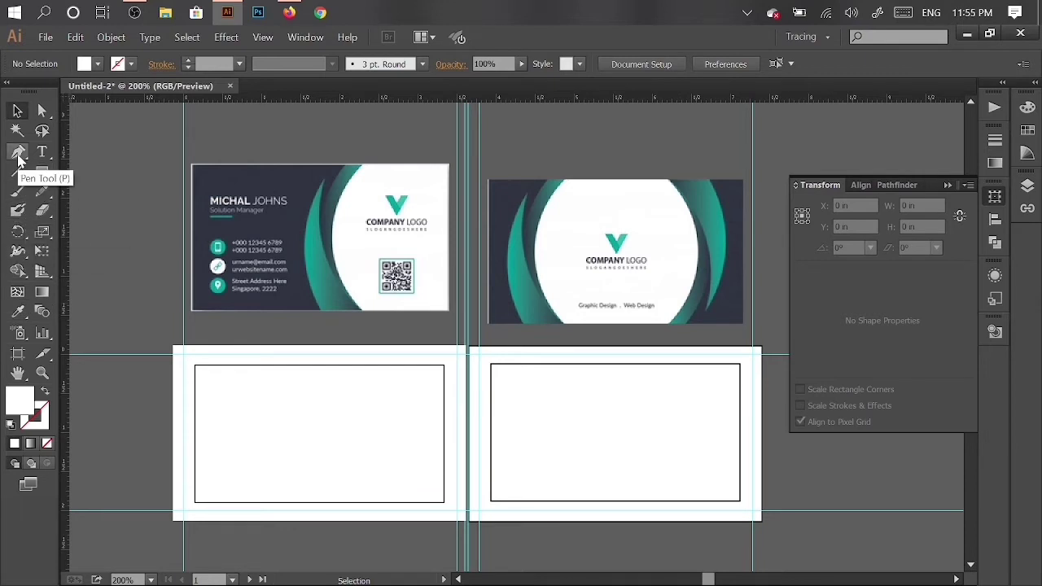
drag(18, 155, 96, 151)
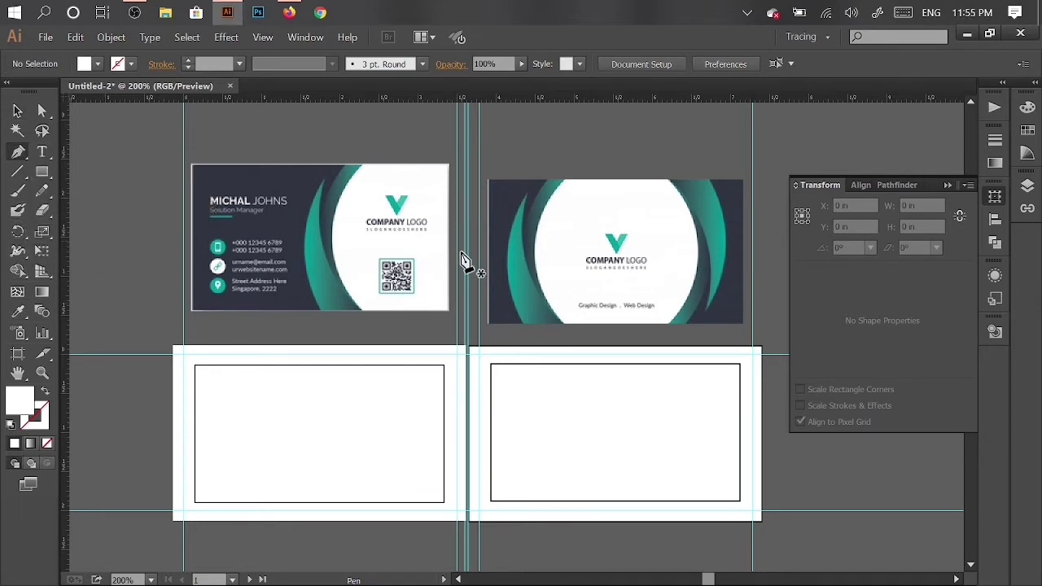
click(320, 237)
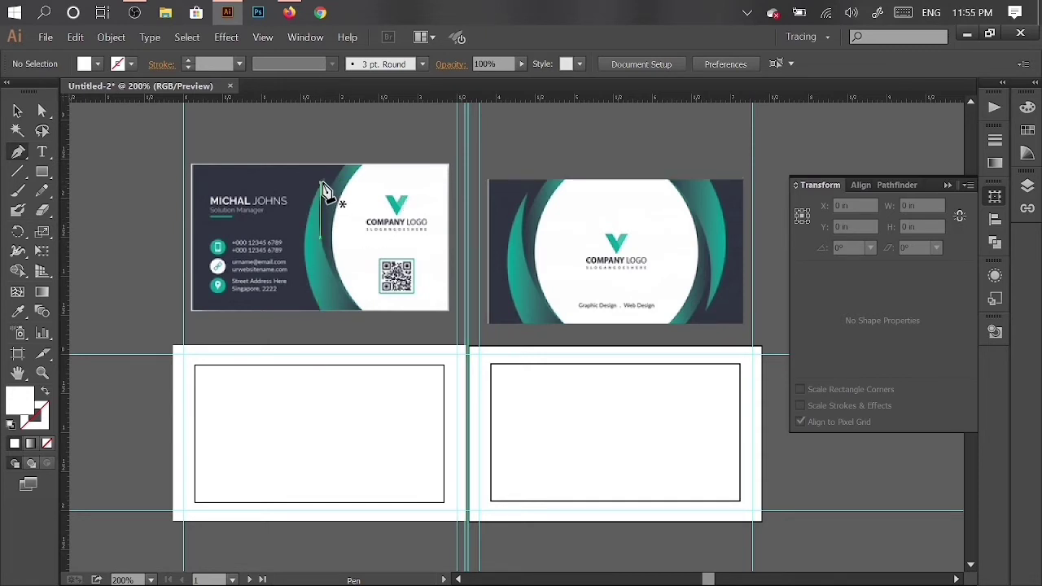
click(322, 180)
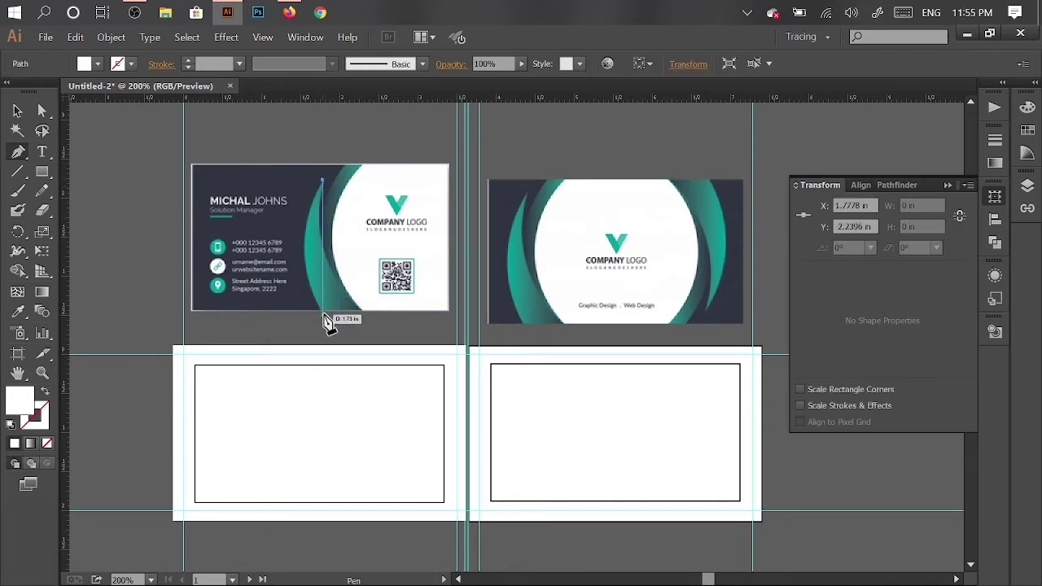
drag(321, 313, 356, 342)
drag(365, 390, 356, 380)
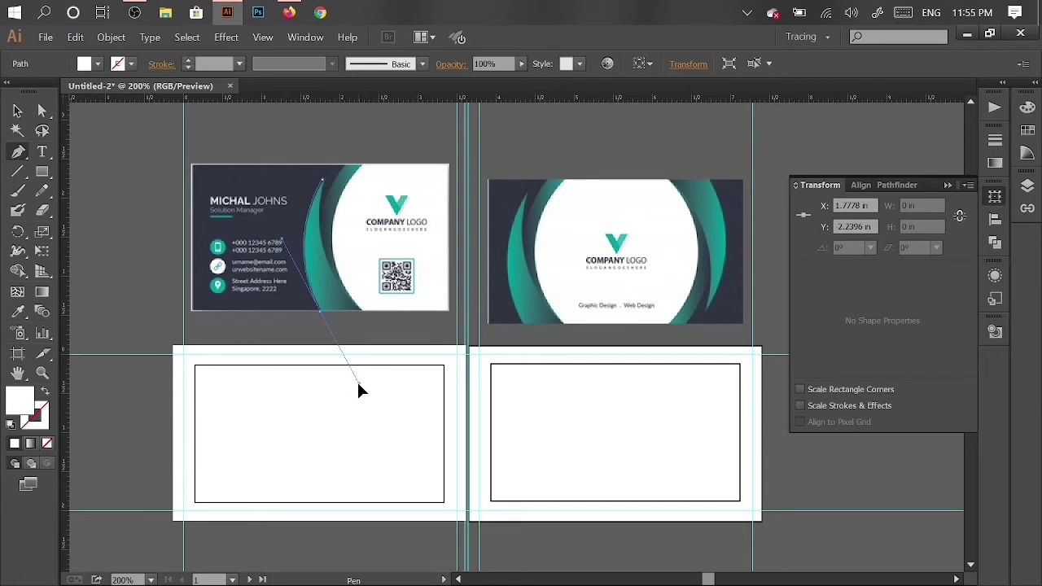
Step: Add the remaining anchors along the swoosh's inner edge and set the path's Fill to None
click(321, 314)
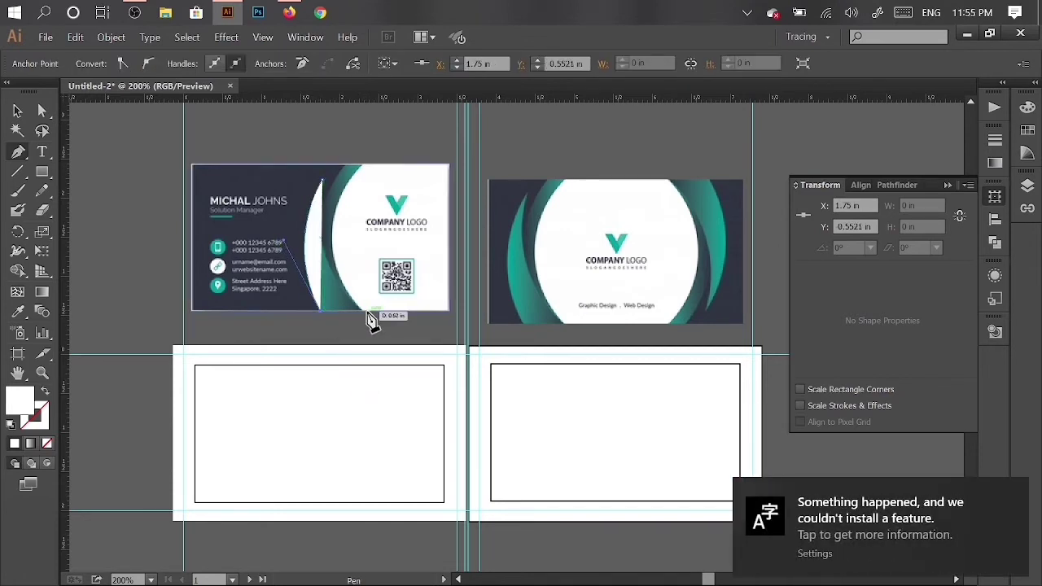
click(362, 311)
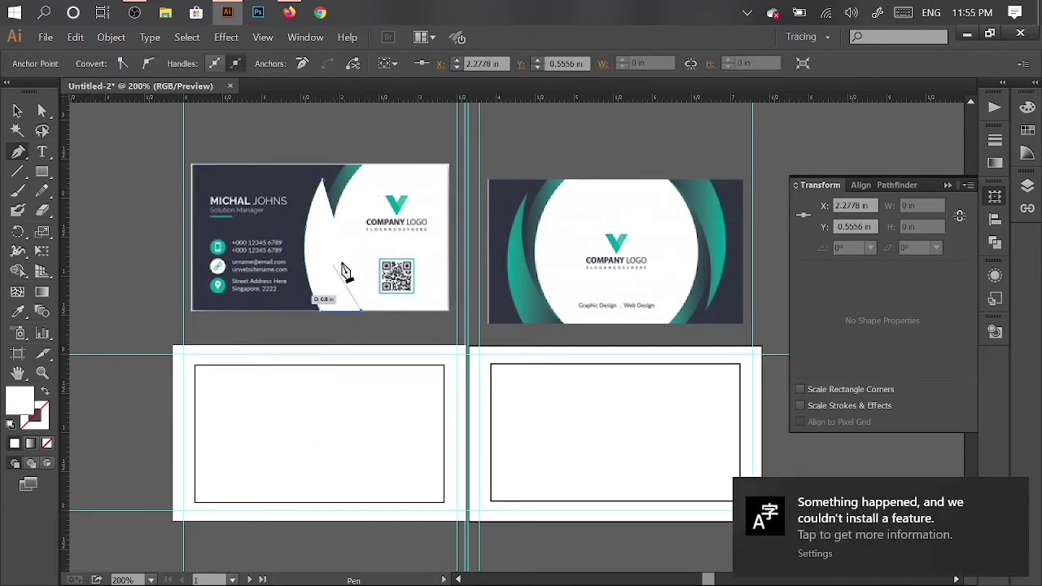
click(313, 234)
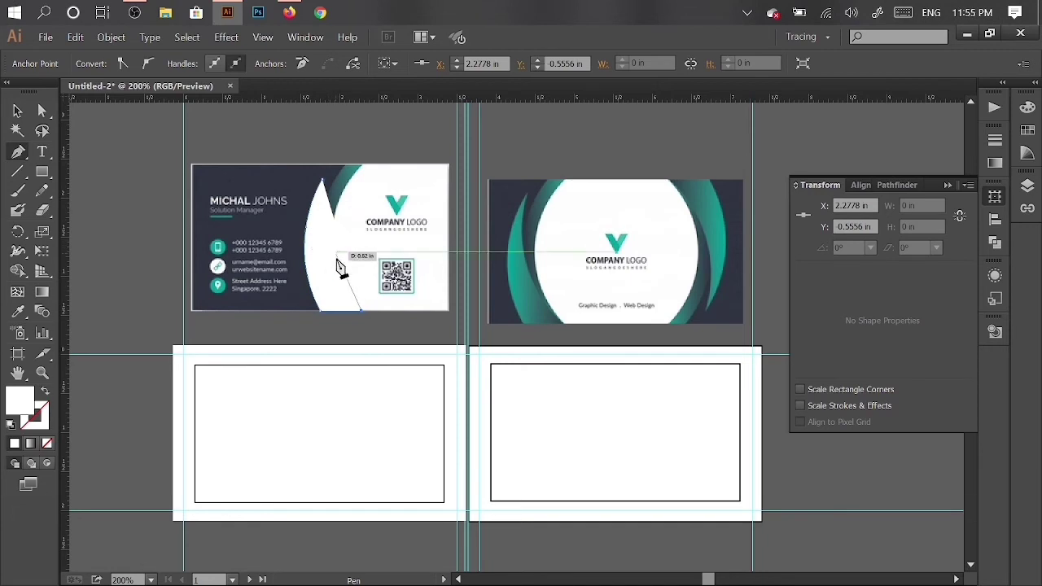
click(46, 444)
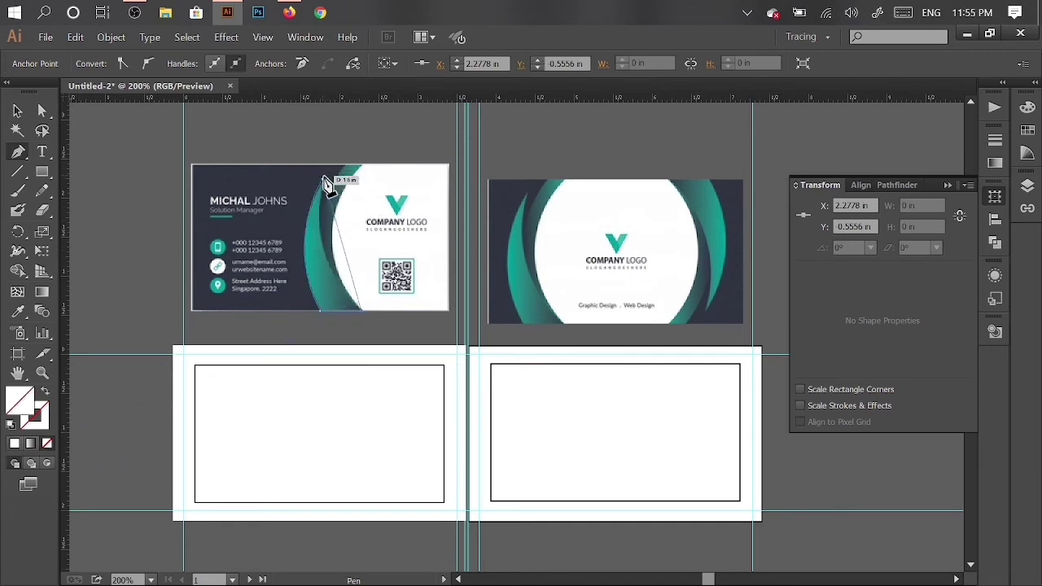
click(324, 176)
scroll(333, 92, up, 5)
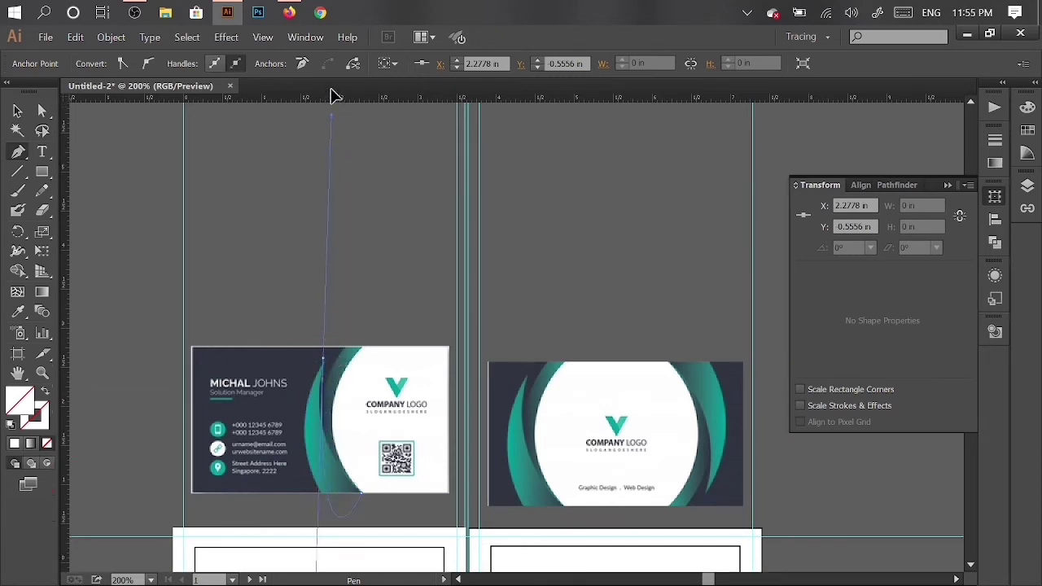
scroll(340, 217, up, 2)
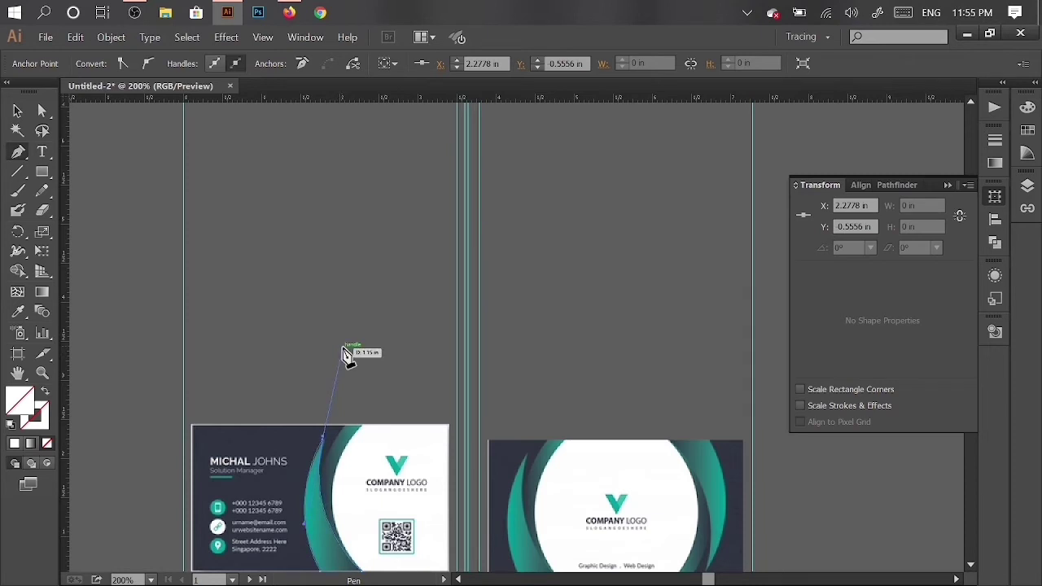
scroll(350, 382, down, 2)
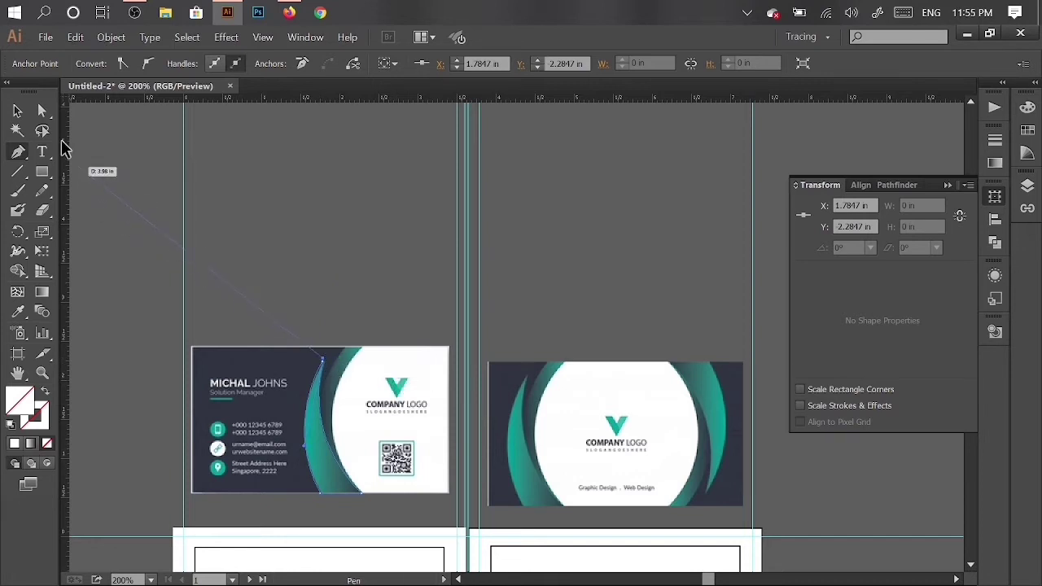
click(17, 110)
Step: Fill the front card's curved path with the card's teal colour using the eyedropper
click(255, 189)
scroll(374, 327, down, 3)
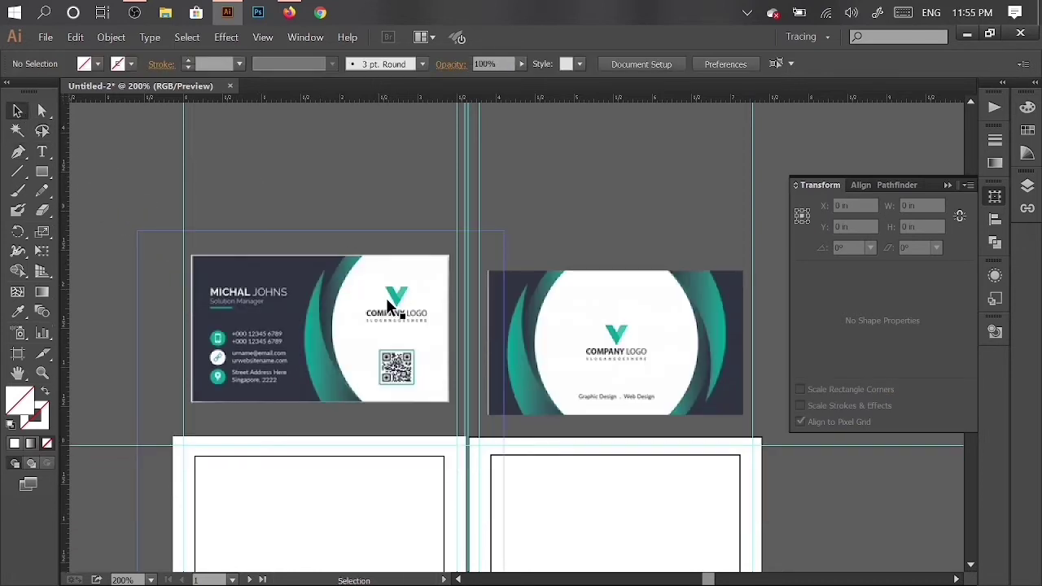
scroll(359, 326, down, 2)
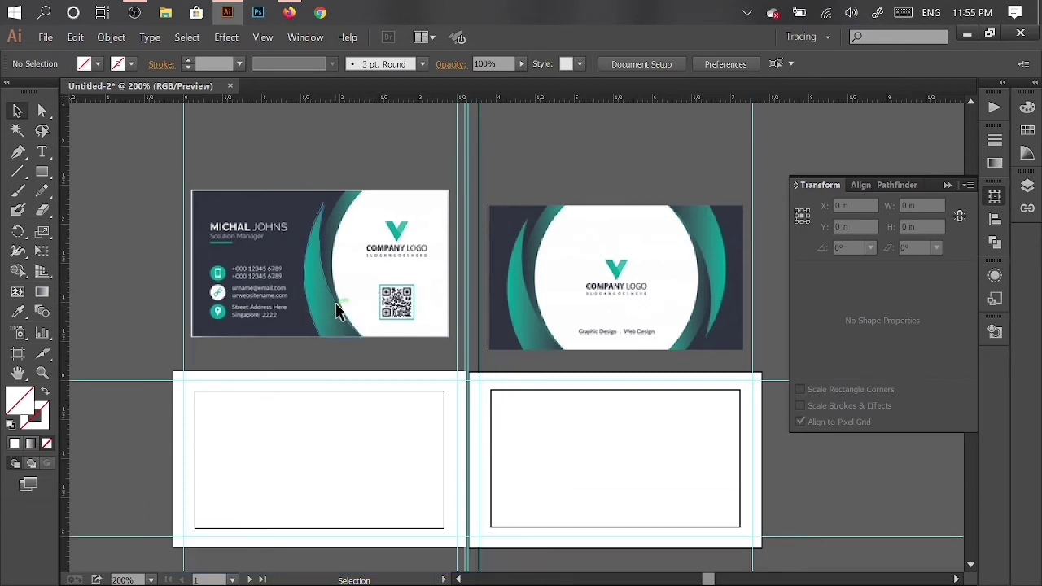
click(339, 311)
click(17, 312)
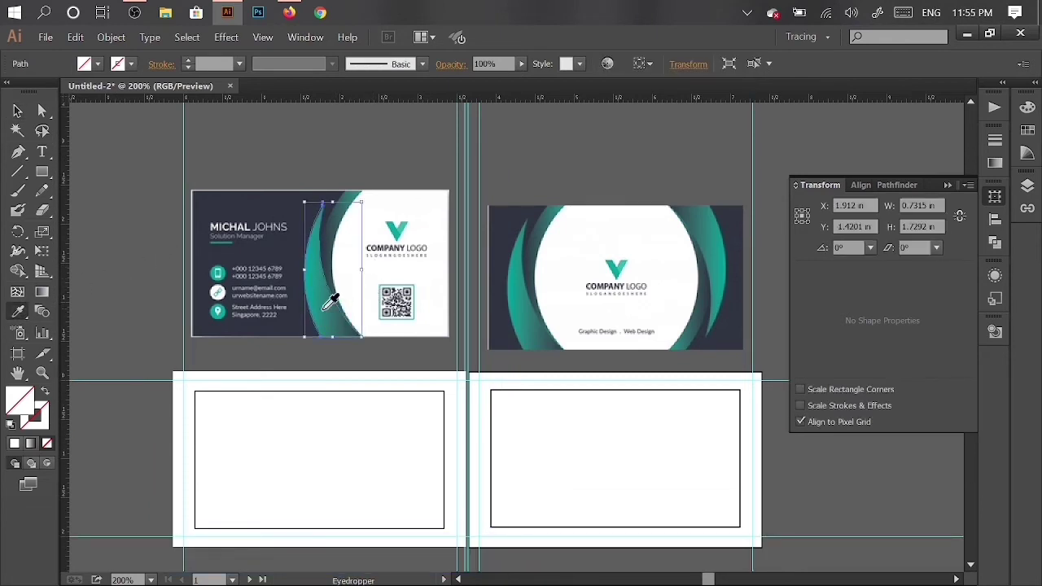
click(522, 301)
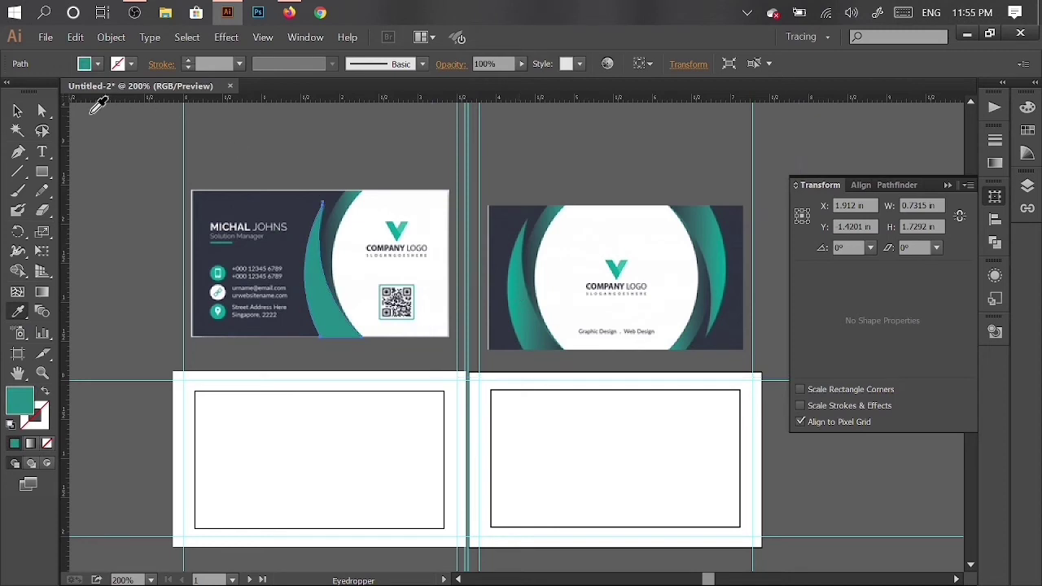
click(18, 110)
click(285, 142)
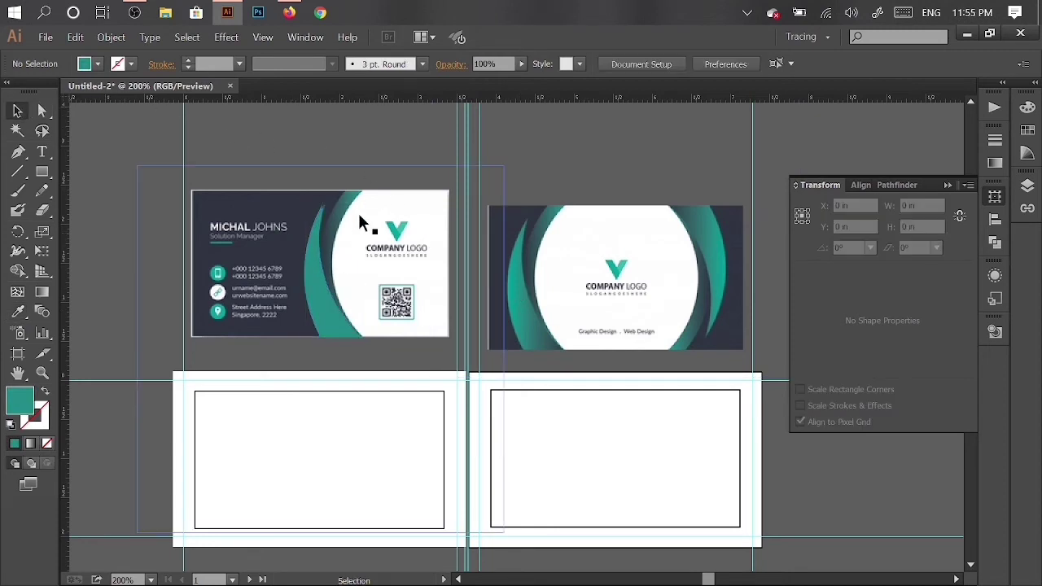
Step: Trace a new pen path from the card's top edge, curving along the white arc to the bottom
click(18, 151)
scroll(320, 177, up, 1)
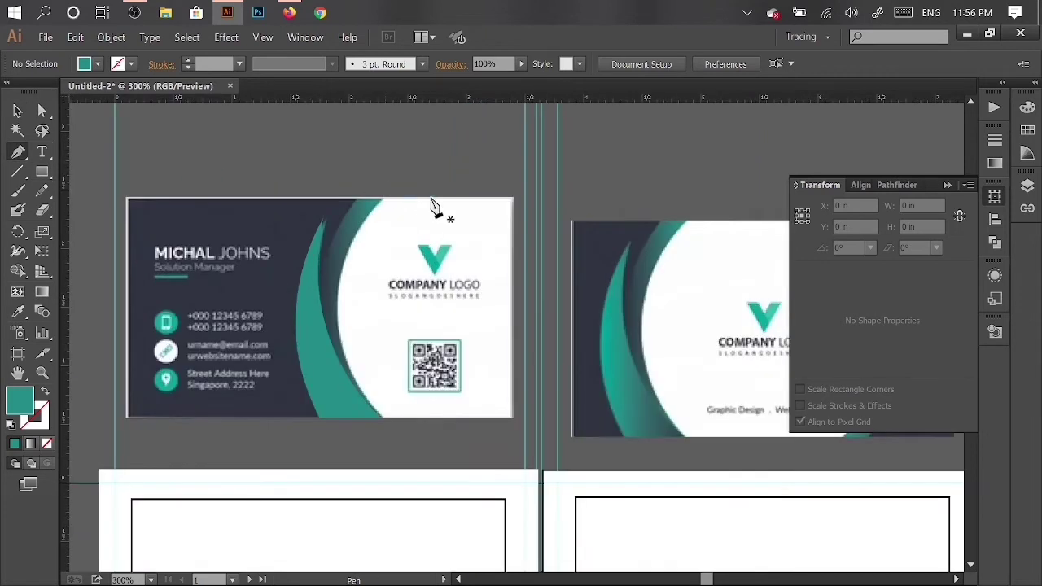
scroll(424, 209, up, 1)
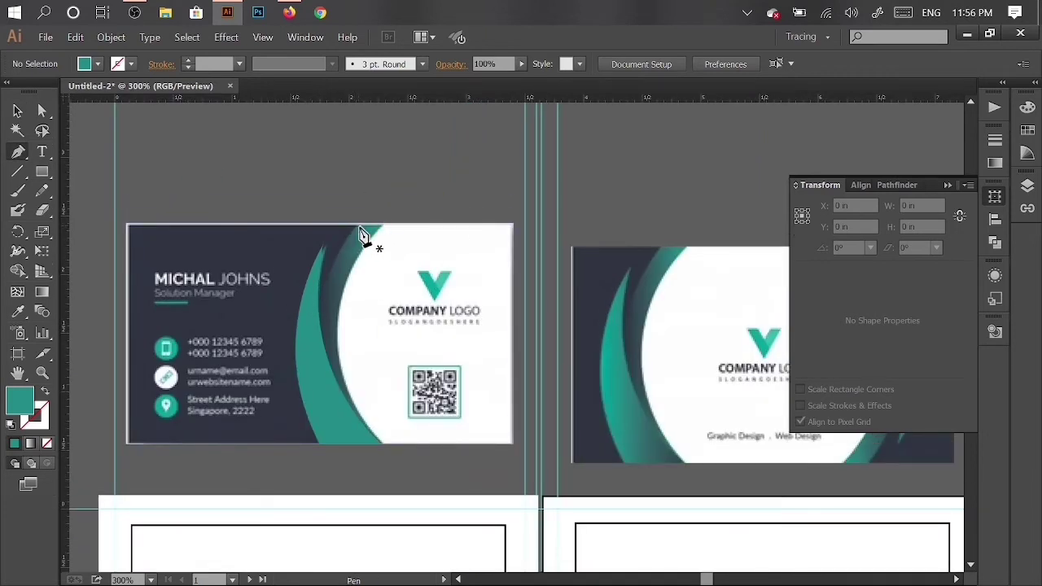
click(377, 227)
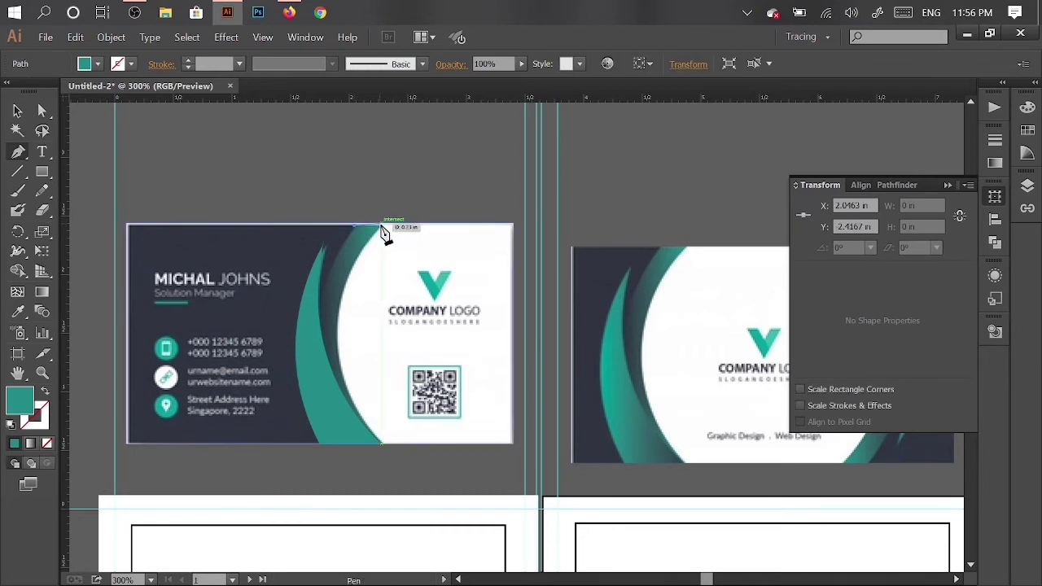
click(384, 228)
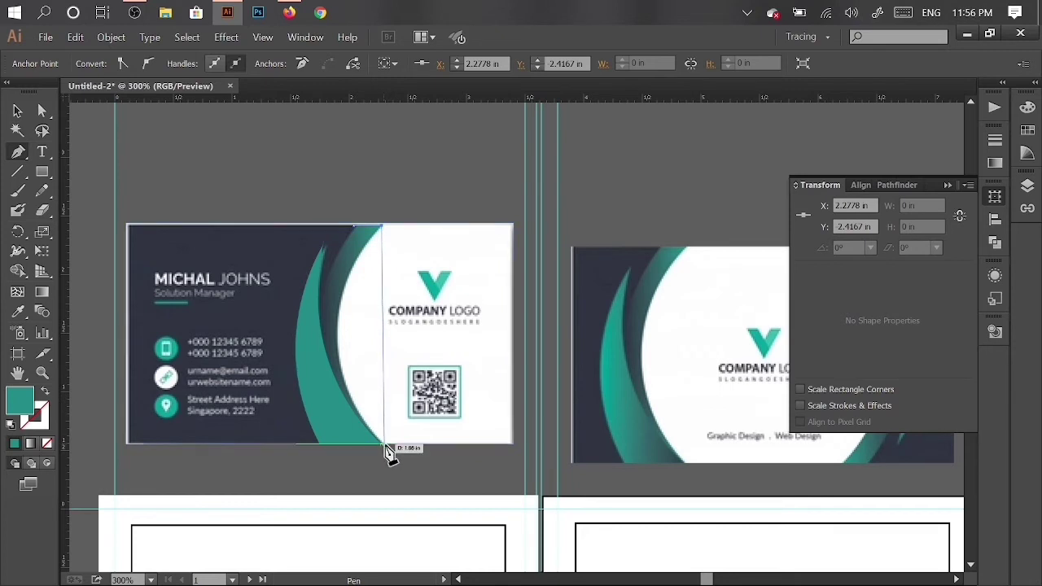
drag(384, 442, 498, 529)
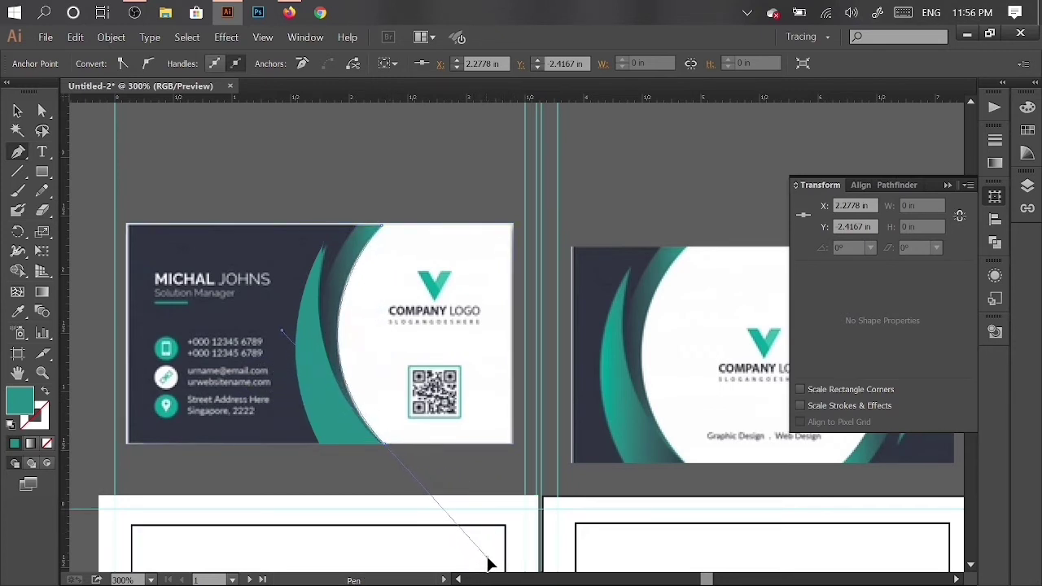
drag(498, 529, 492, 563)
drag(355, 228, 446, 133)
Step: Finish the path and duplicate the traced curved shapes down onto the lower card
key(v)
click(202, 119)
scroll(343, 288, down, 3)
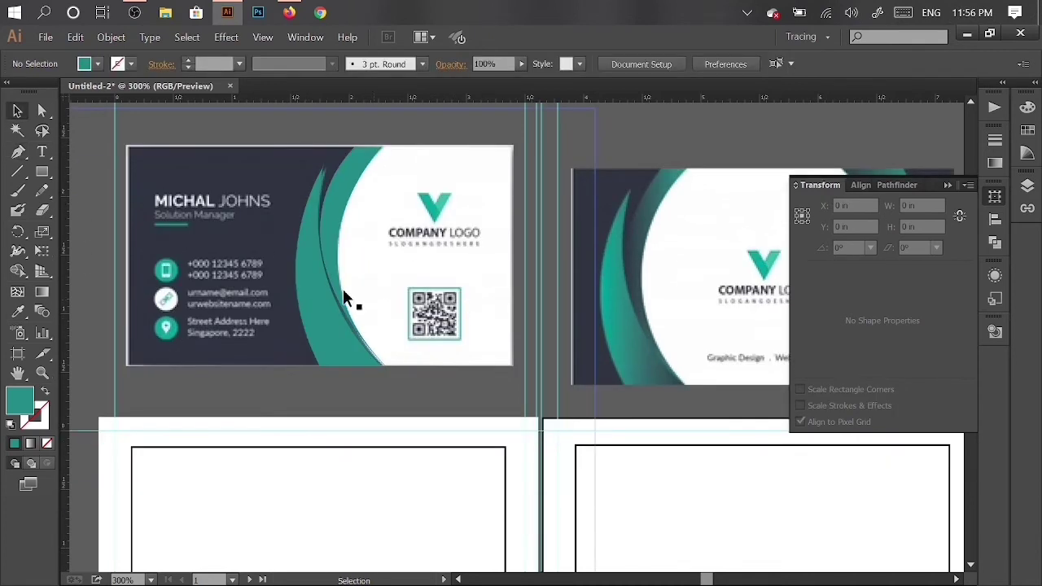
scroll(411, 371, up, 2)
scroll(411, 371, down, 1)
click(355, 275)
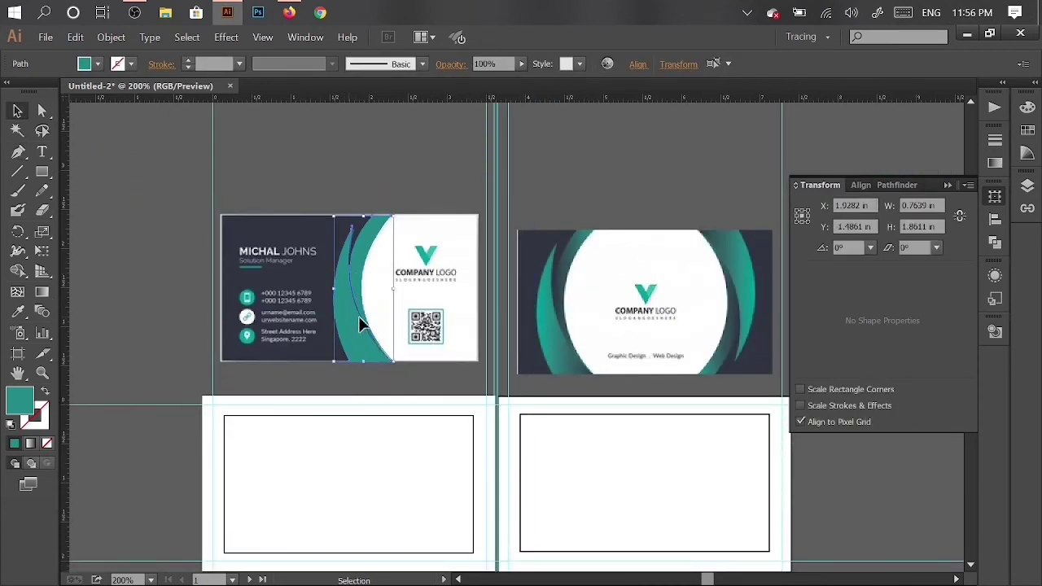
scroll(358, 316, down, 2)
key(ctrl+c)
drag(357, 288, 361, 481)
Step: Select both copied teal arcs on the lower card
scroll(337, 402, down, 1)
scroll(337, 402, up, 2)
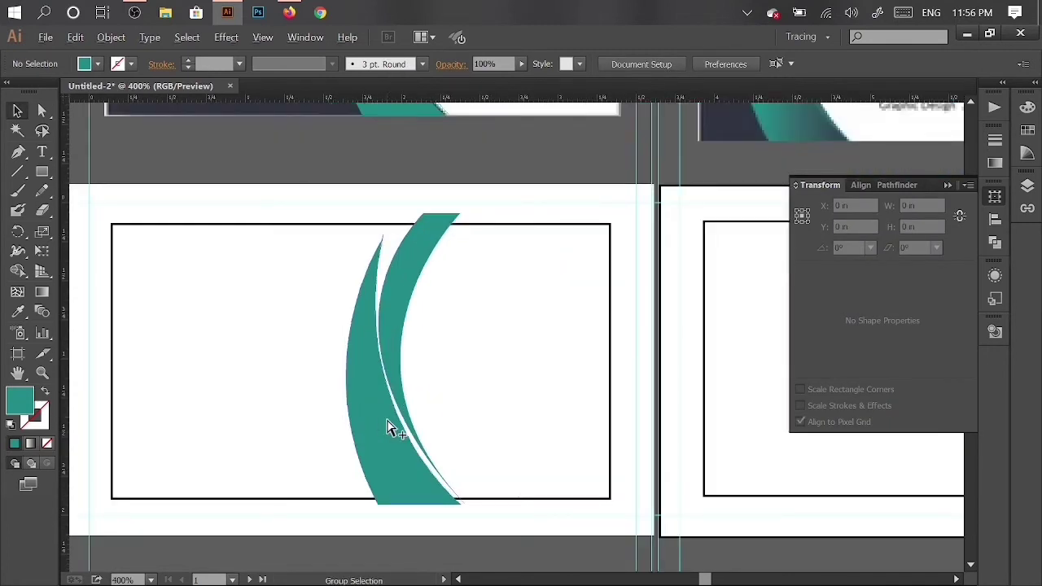
scroll(391, 441, down, 1)
click(249, 290)
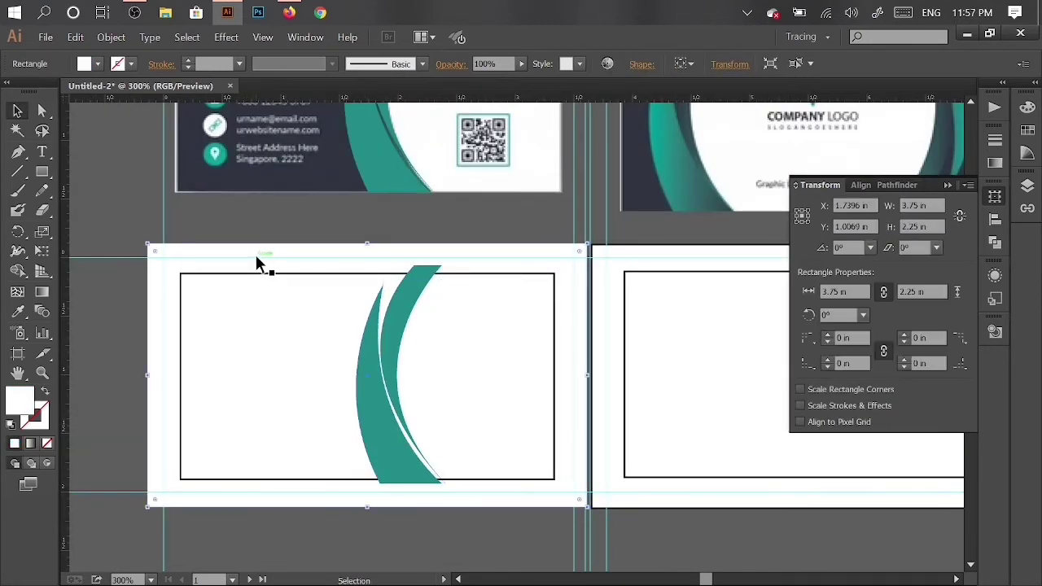
click(257, 259)
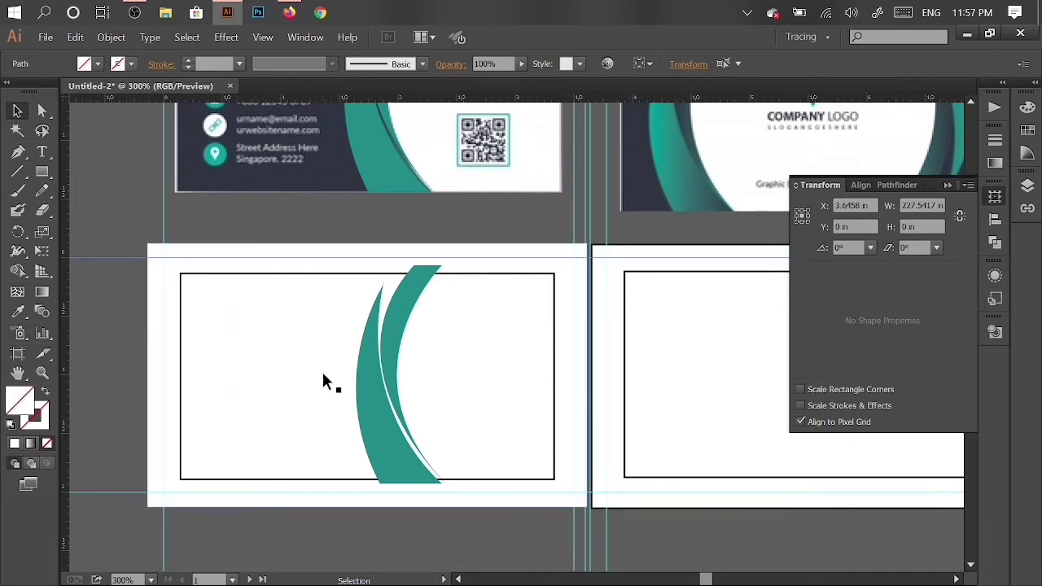
click(338, 404)
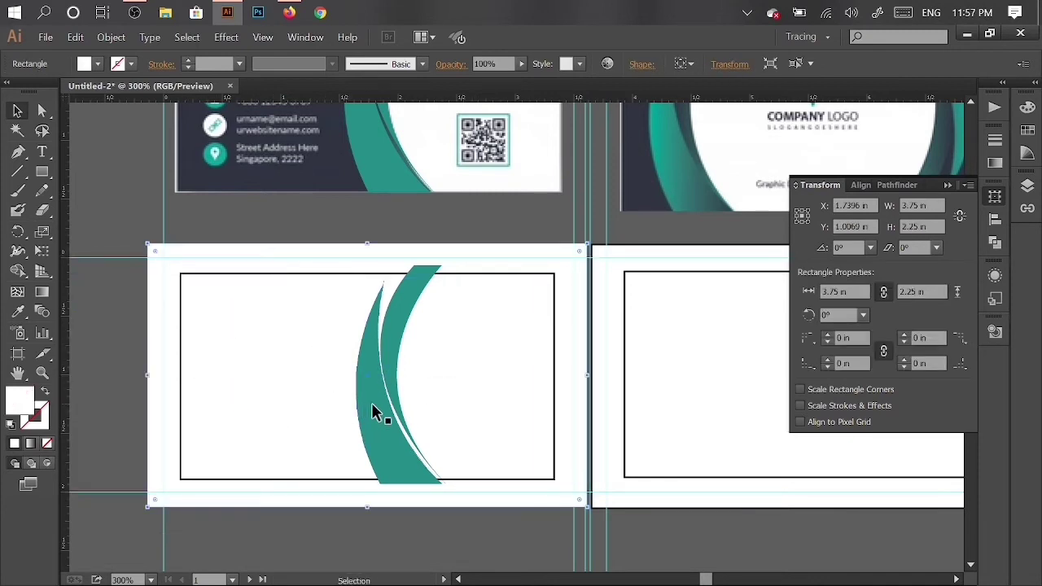
click(386, 405)
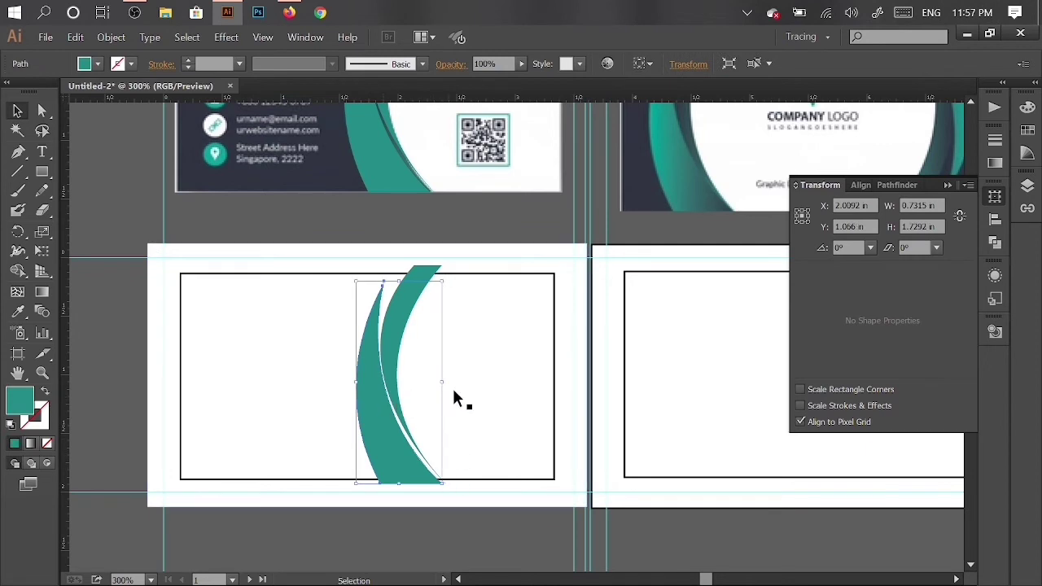
shift+click(401, 308)
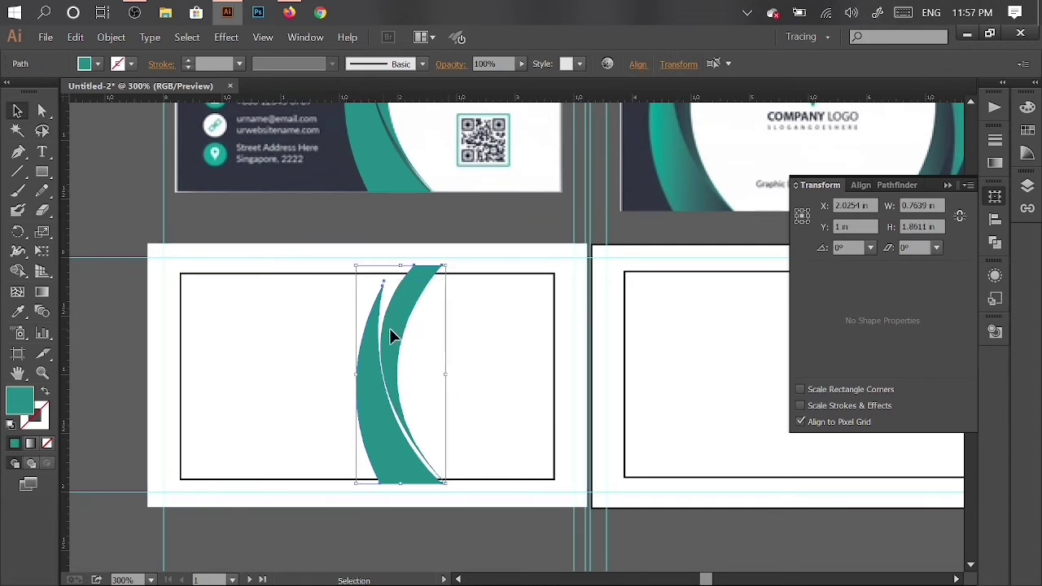
Step: Group the two teal arcs and scale the group down to about 0.72 × 1.76 in
right_click(390, 329)
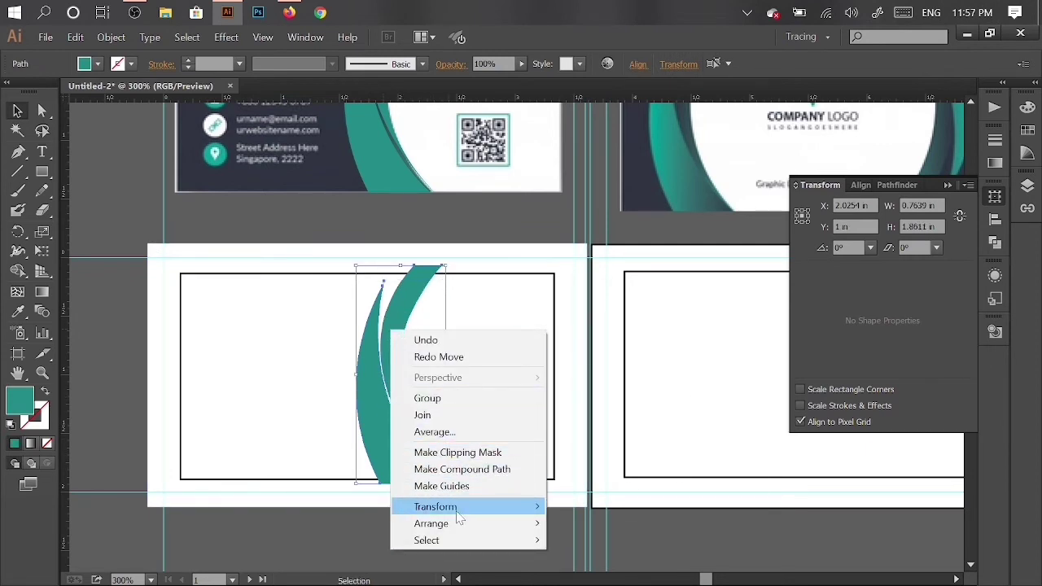
click(456, 398)
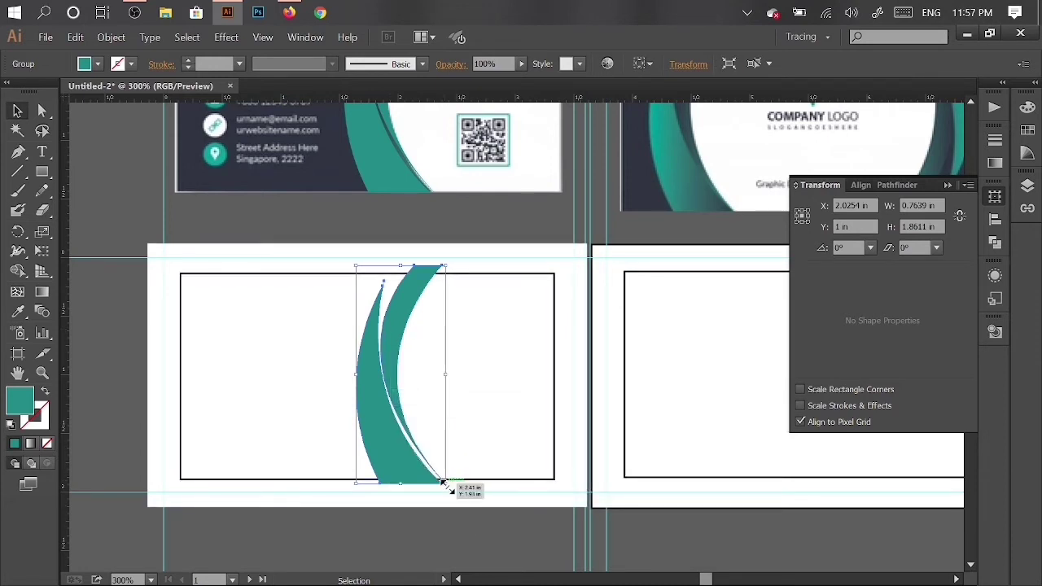
drag(442, 484, 443, 483)
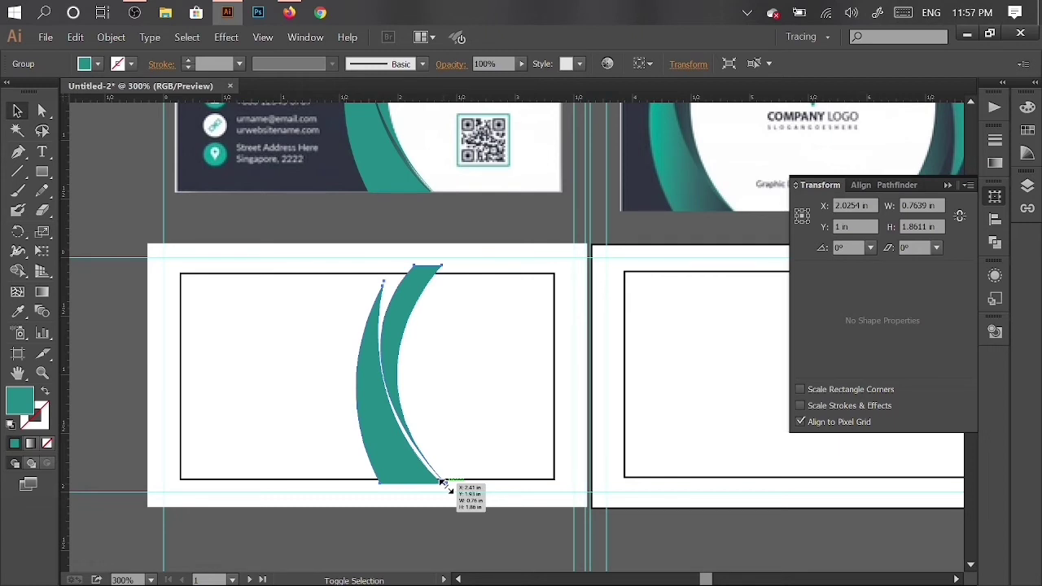
drag(442, 484, 418, 465)
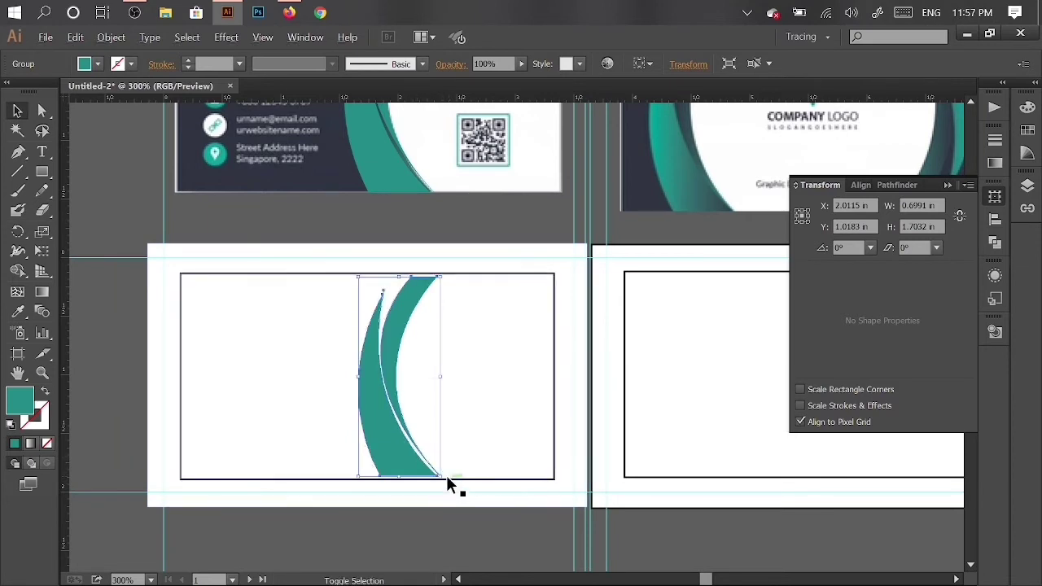
drag(440, 475, 442, 480)
scroll(503, 494, down, 1)
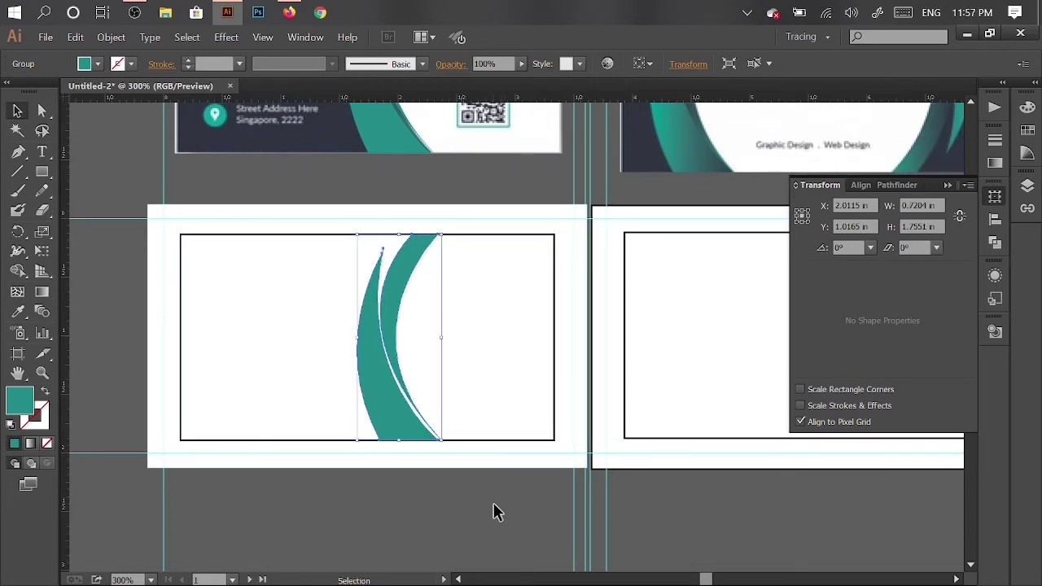
click(495, 500)
scroll(488, 500, up, 1)
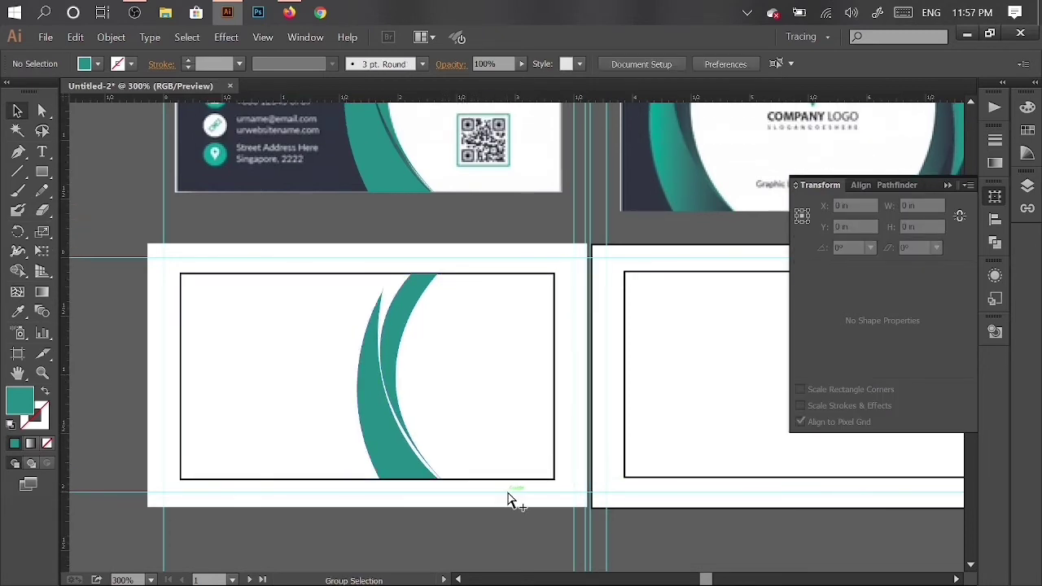
Step: Inspect the lower card, selecting and then deselecting the teal arc group
scroll(502, 491, down, 1)
scroll(501, 487, up, 1)
scroll(501, 487, down, 1)
scroll(477, 488, up, 1)
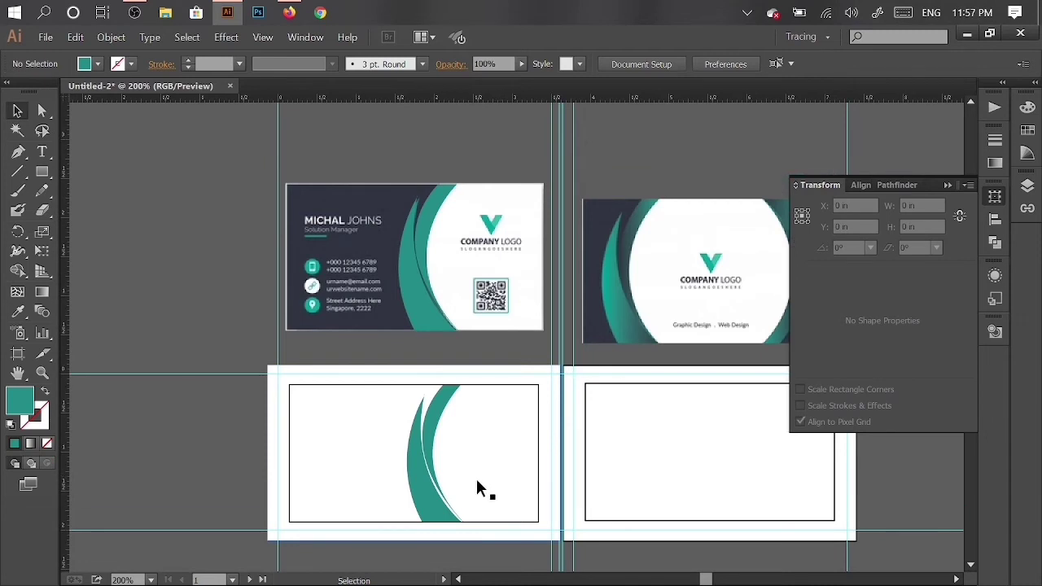
scroll(472, 477, down, 1)
scroll(472, 478, down, 1)
click(429, 380)
click(432, 527)
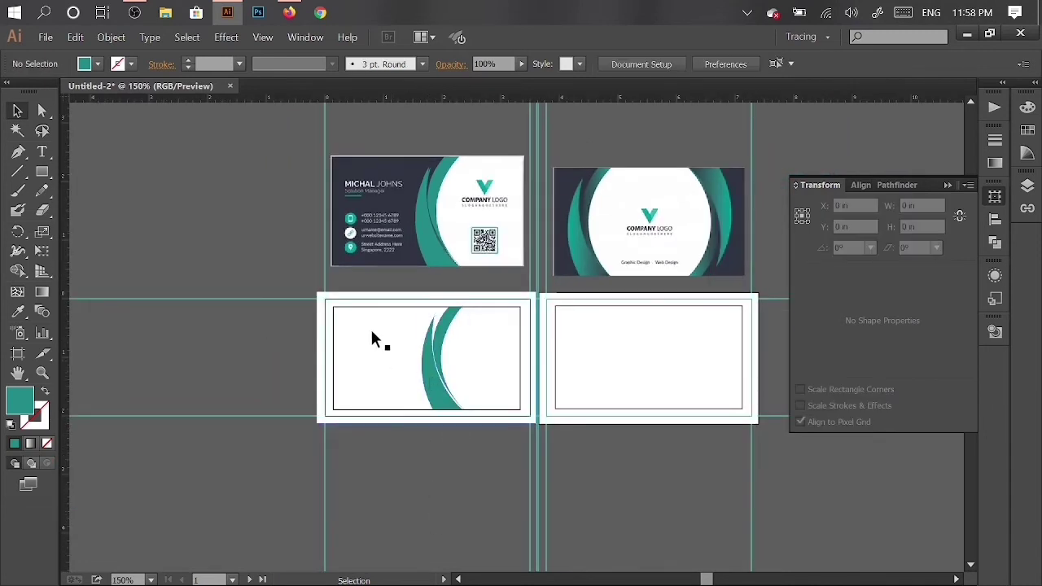
click(344, 334)
click(243, 183)
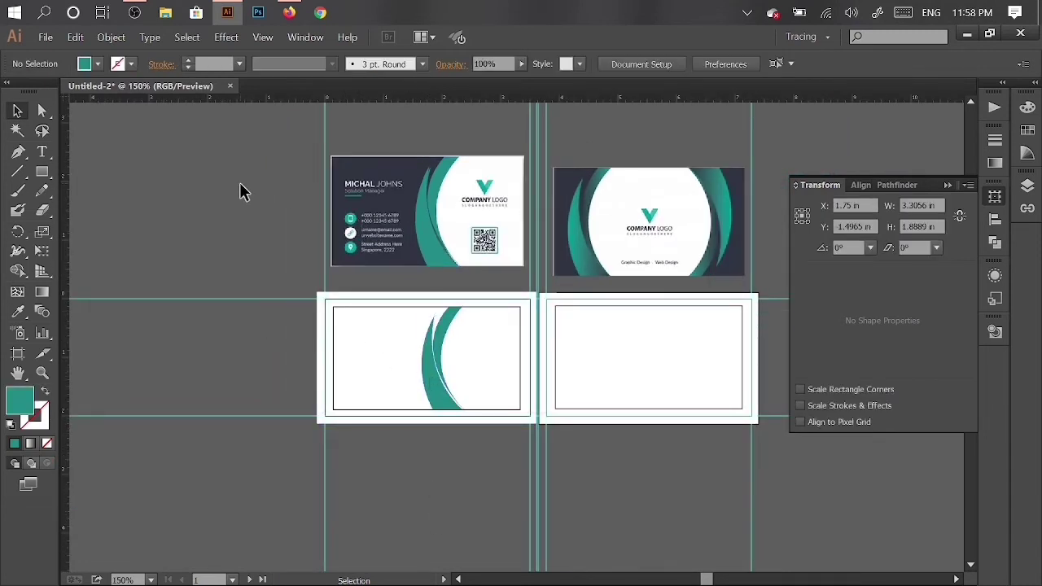
Step: Trace a curve at the front card's top-left, then draw a rectangle from the lower card's corner
click(37, 175)
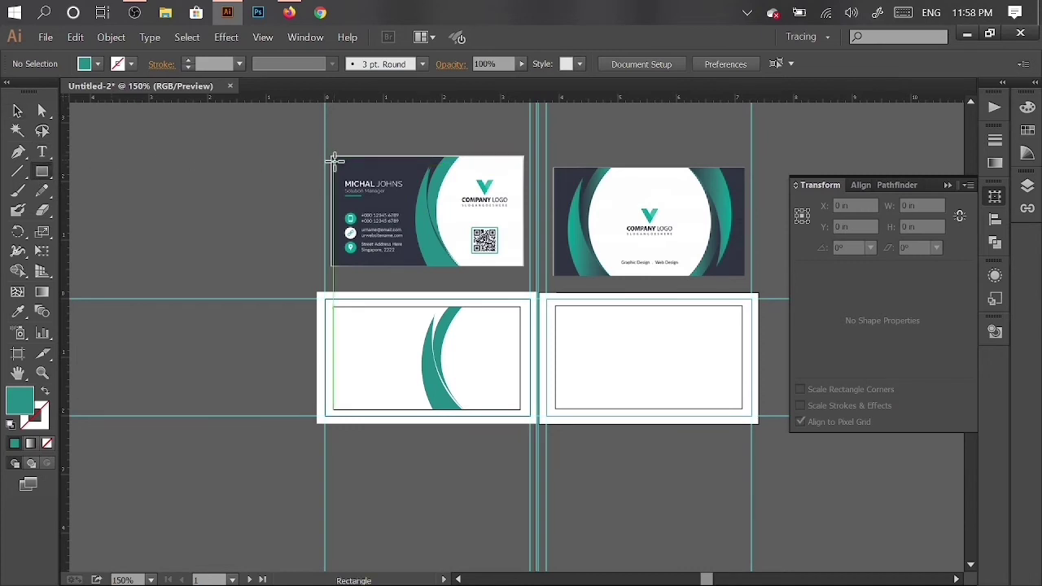
click(18, 152)
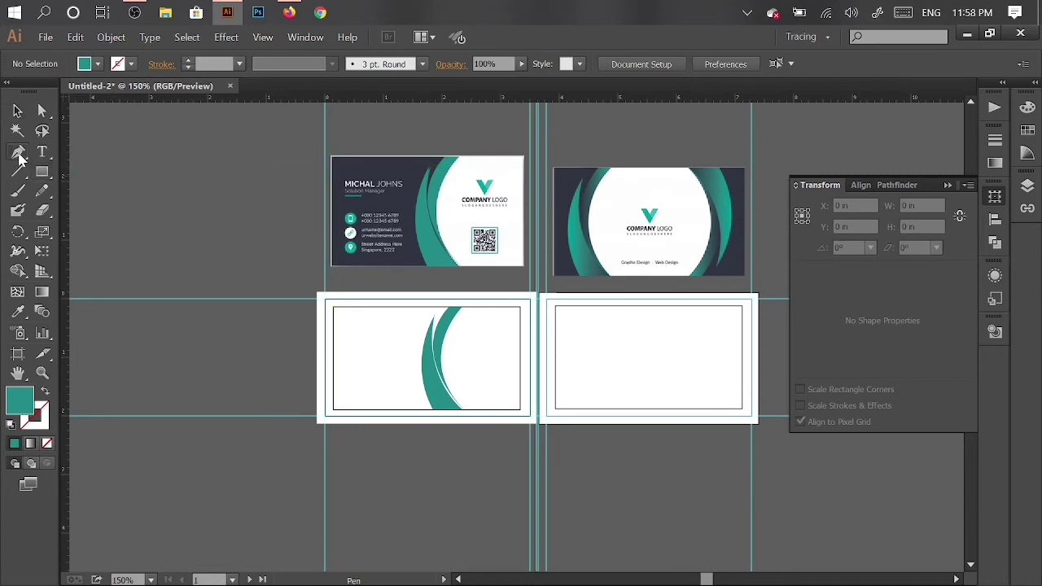
click(333, 157)
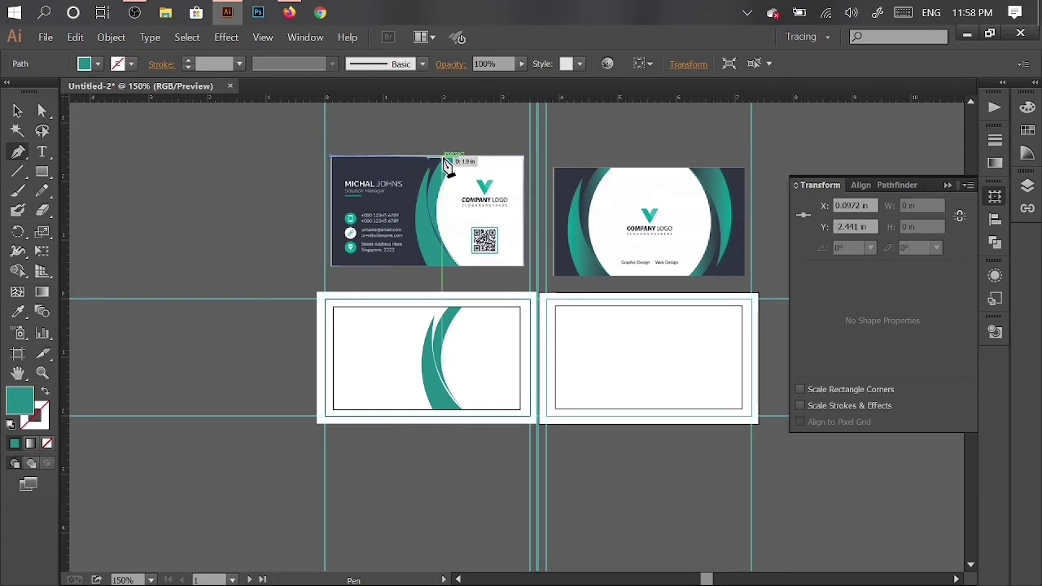
drag(447, 158, 430, 202)
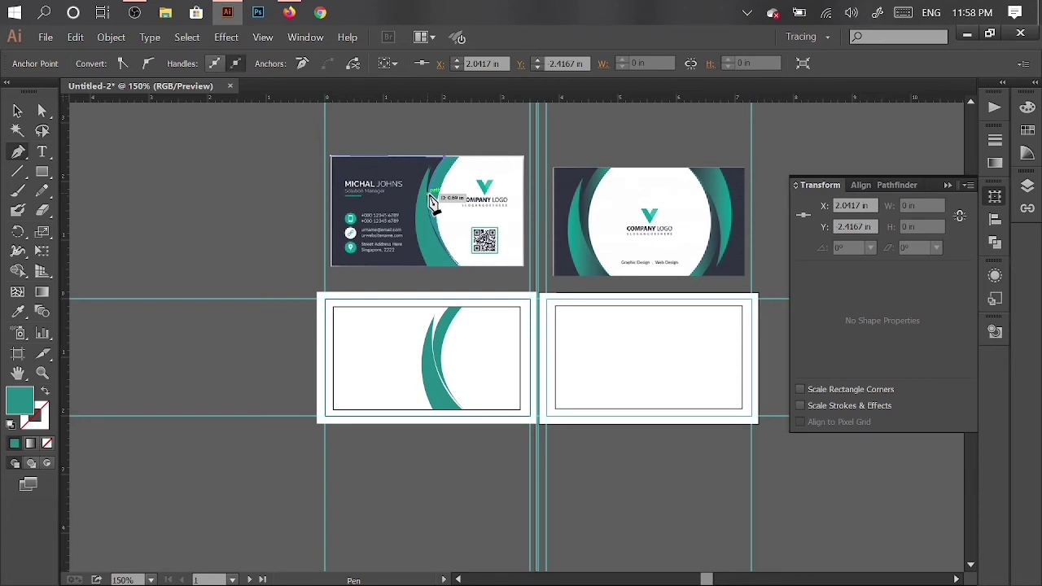
drag(433, 204, 437, 158)
click(17, 112)
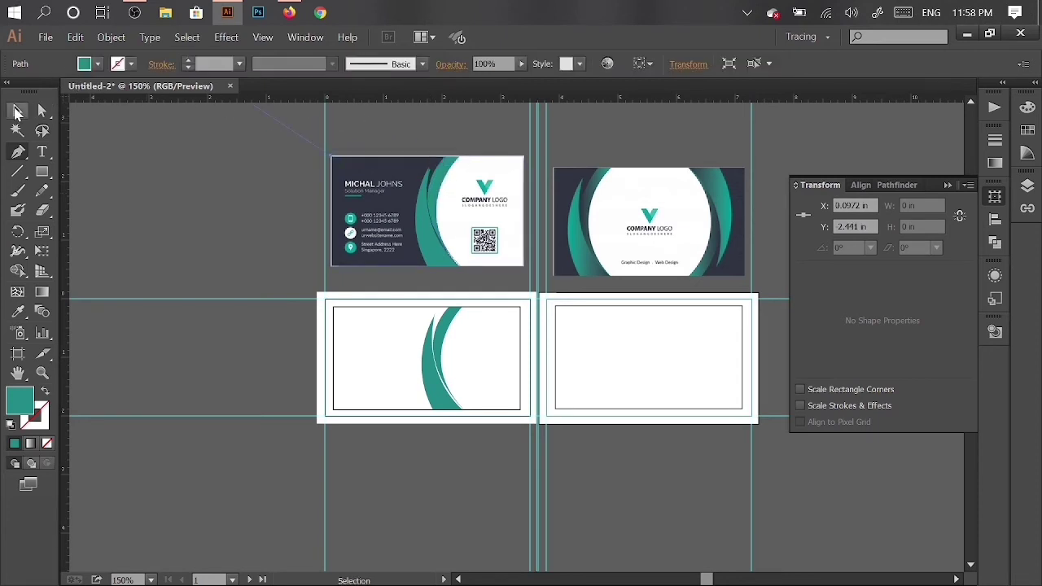
click(42, 172)
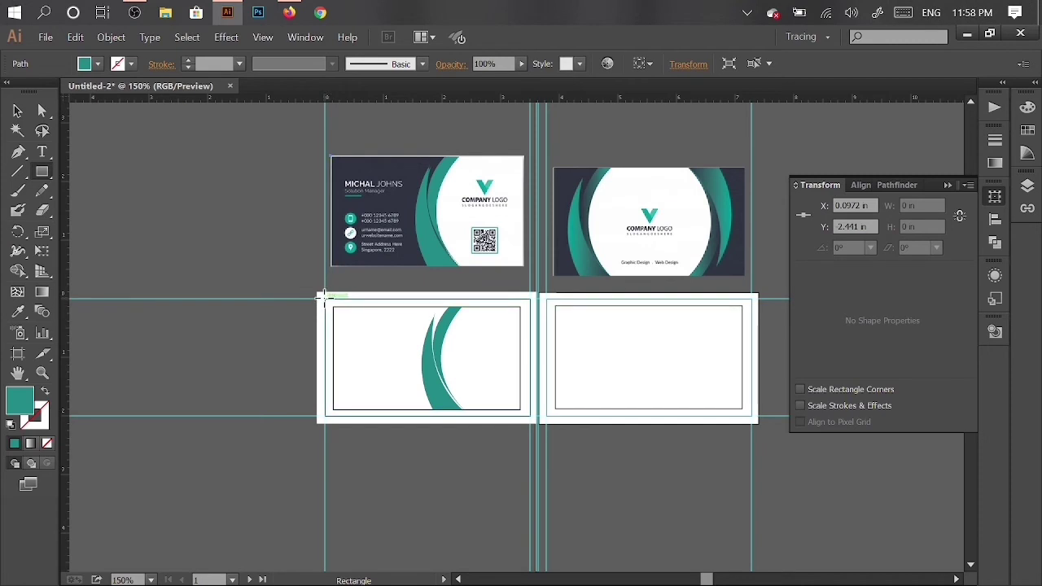
drag(325, 302, 453, 411)
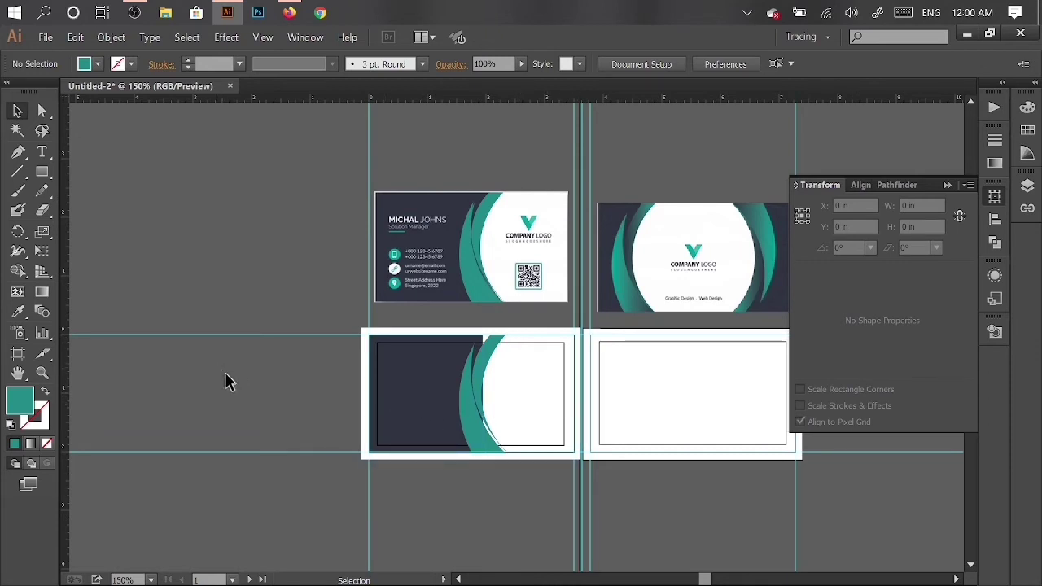
Step: Give the dark rectangle a 0.25 pt stroke and check the bottom-left card's shape
click(389, 351)
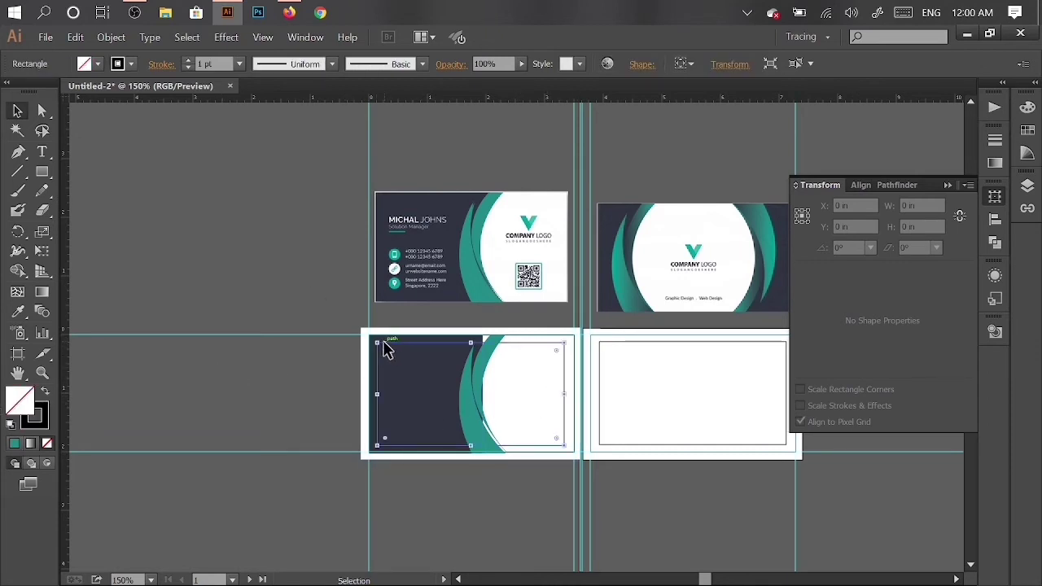
click(240, 65)
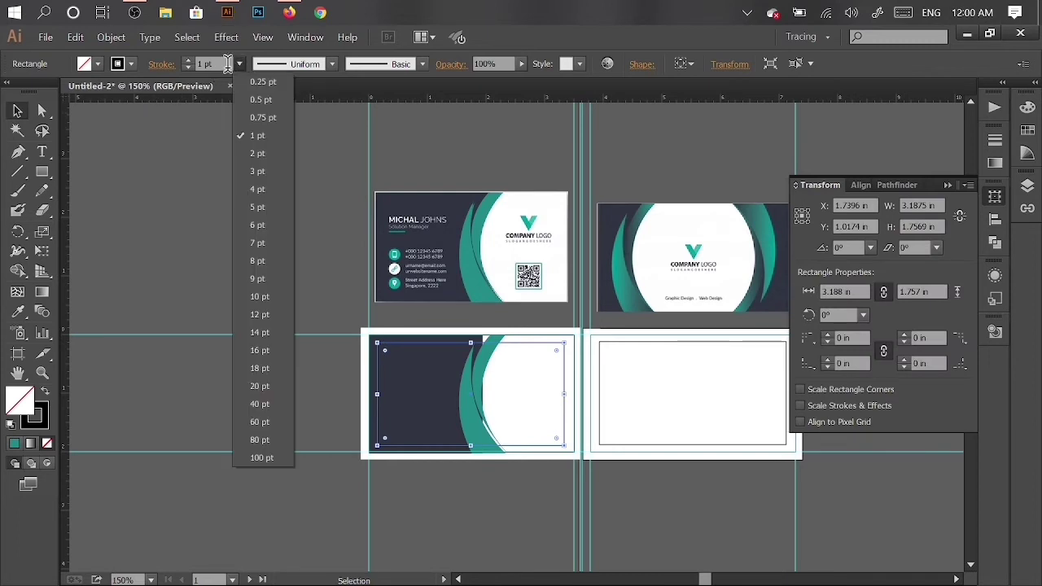
click(251, 81)
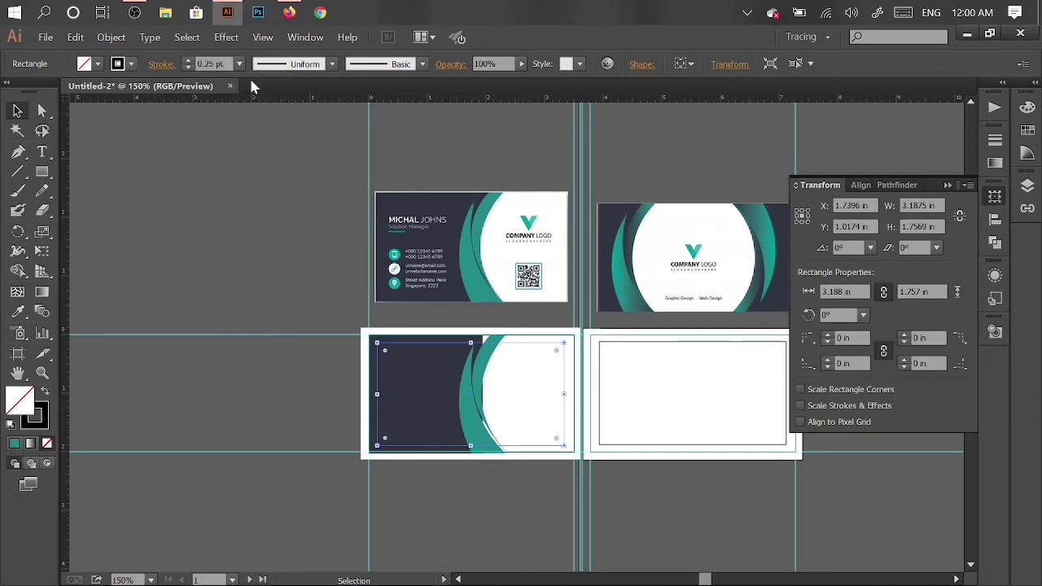
click(213, 400)
key(a)
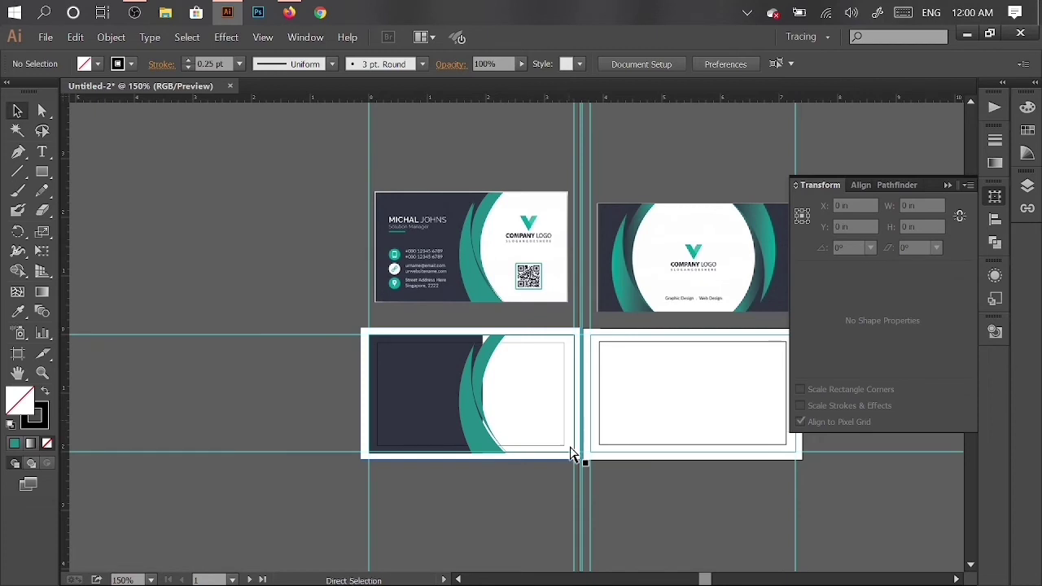
scroll(570, 454, right, 2)
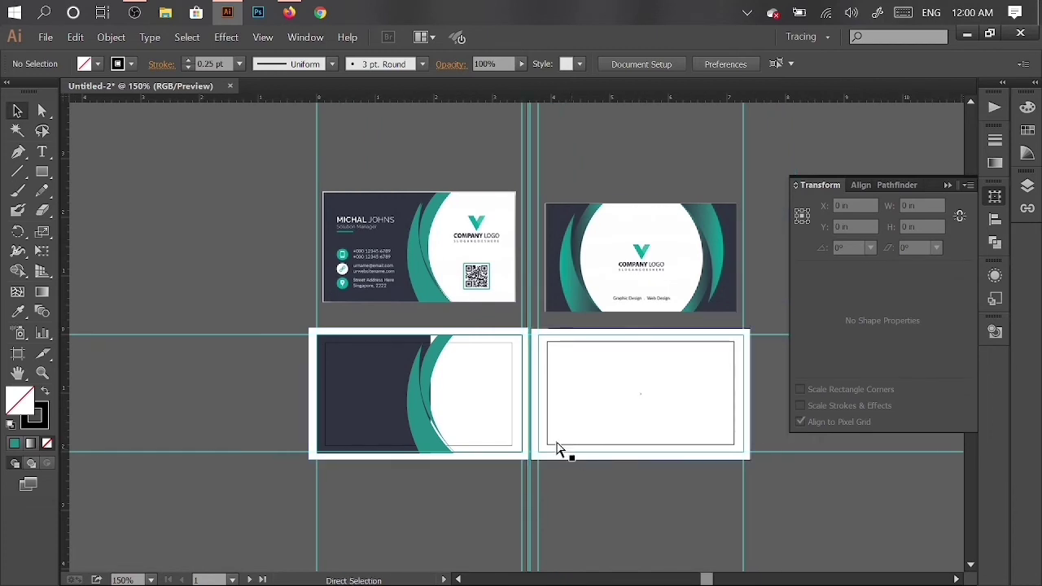
click(505, 350)
click(268, 367)
Step: Select the back-side card, minimize Illustrator, dismiss the OBS error and open a new Firefox tab
click(653, 249)
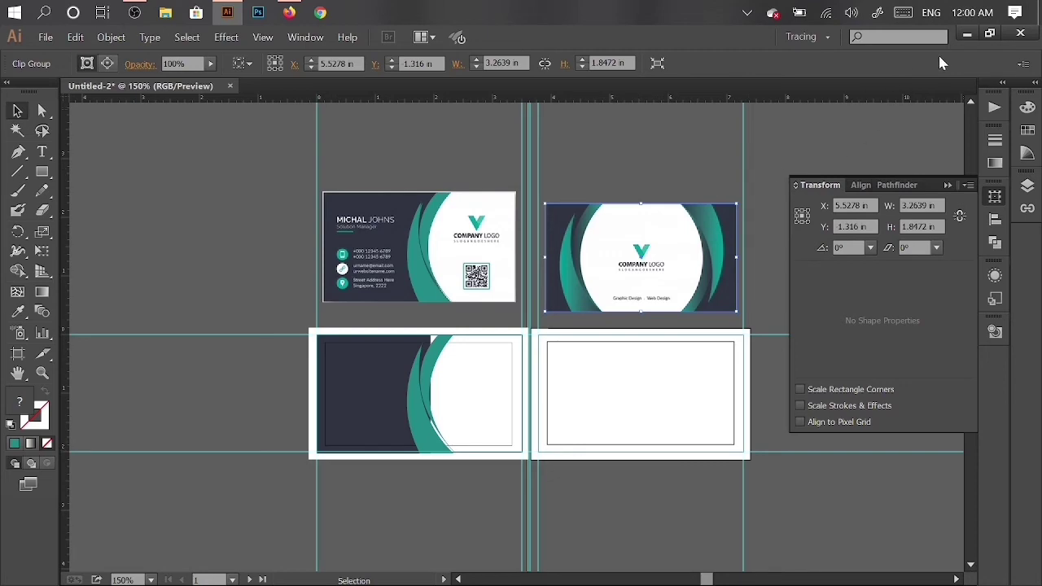
click(967, 36)
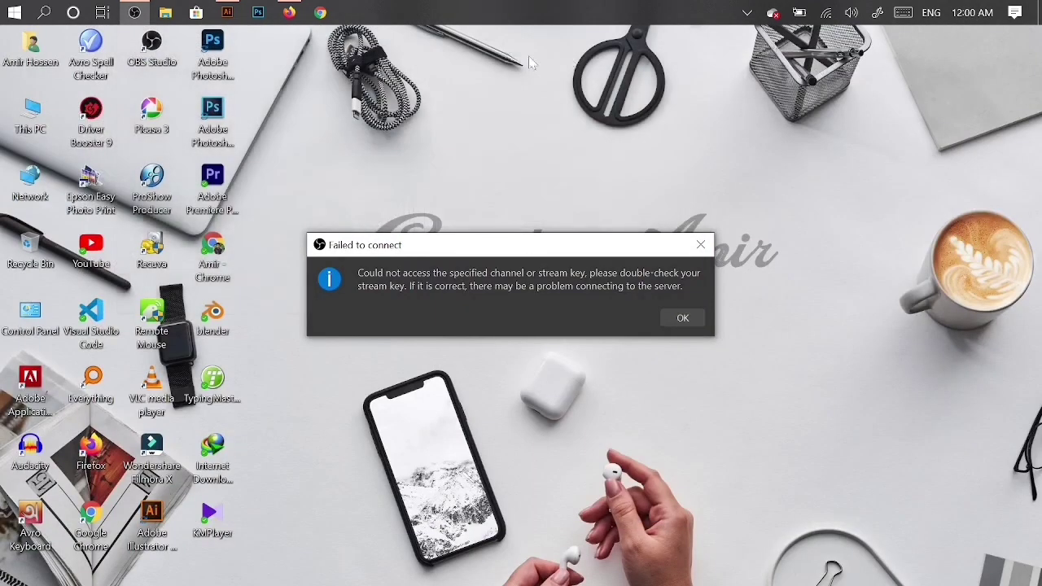
click(700, 244)
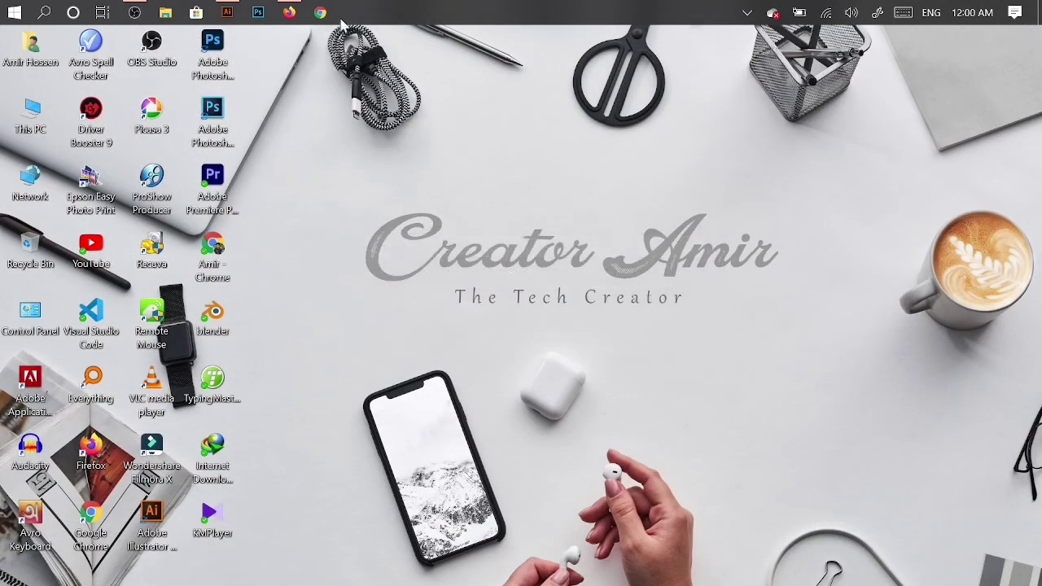
click(289, 12)
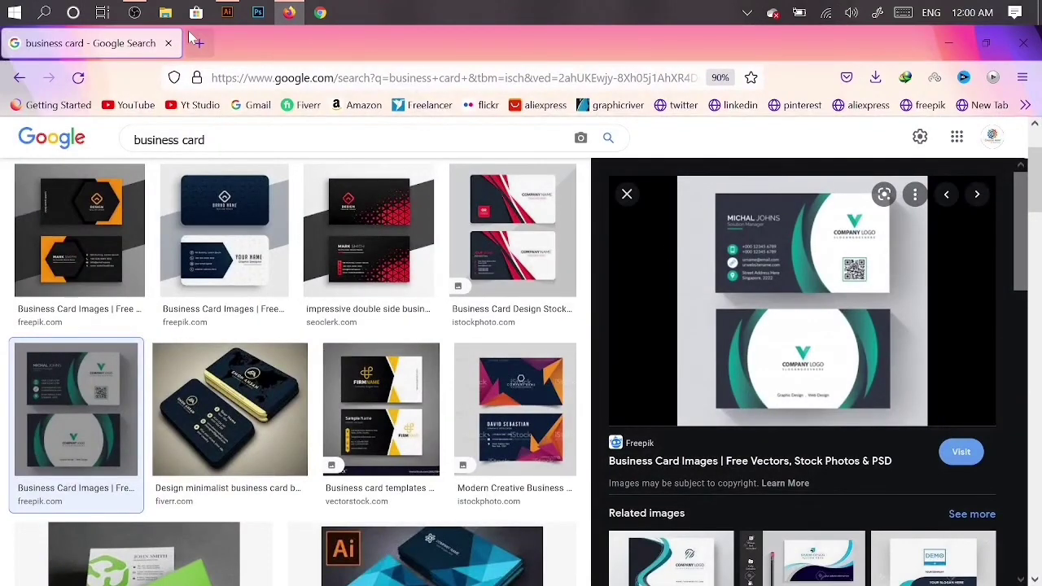
click(199, 43)
Step: Go to Canva, search templates for 'business card' and browse the results
click(377, 393)
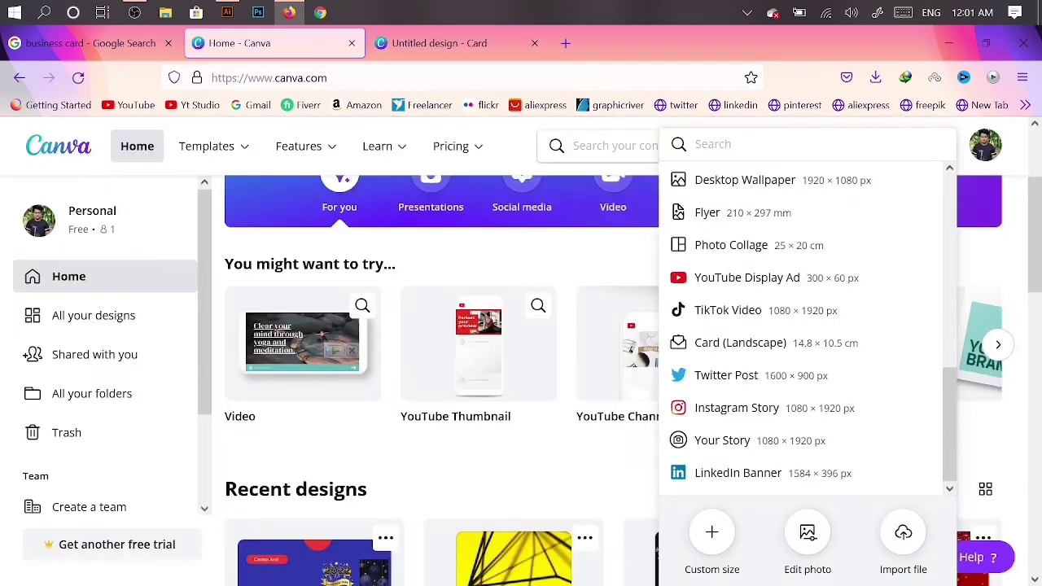
text(b)
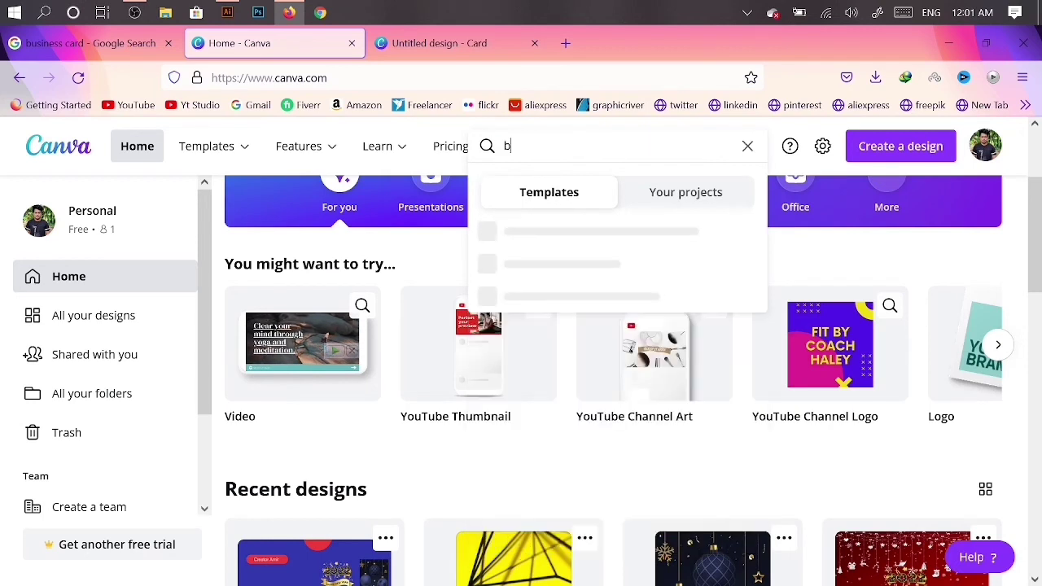
text(usiness ca)
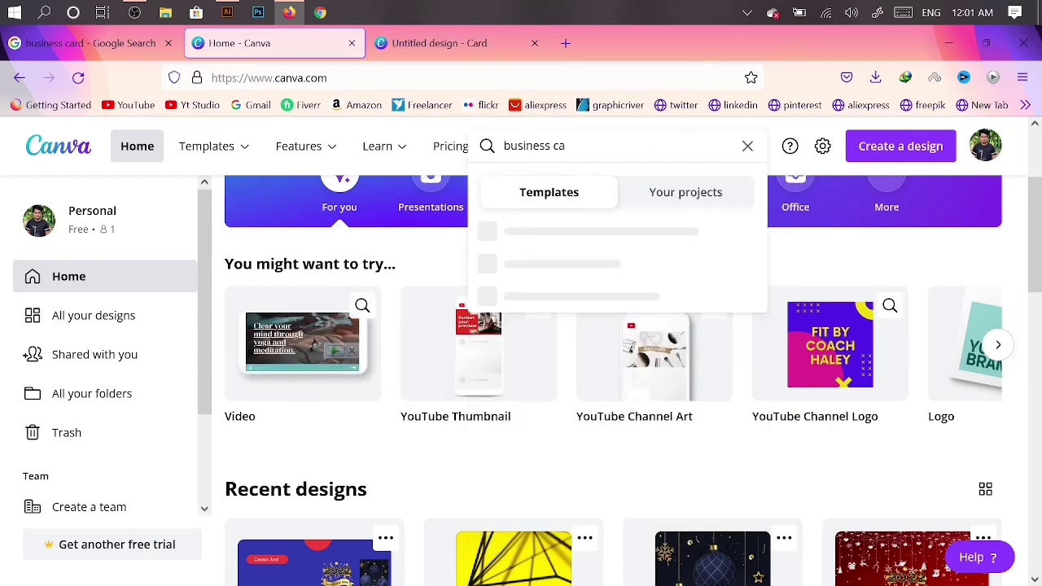
text(rd)
key(Return)
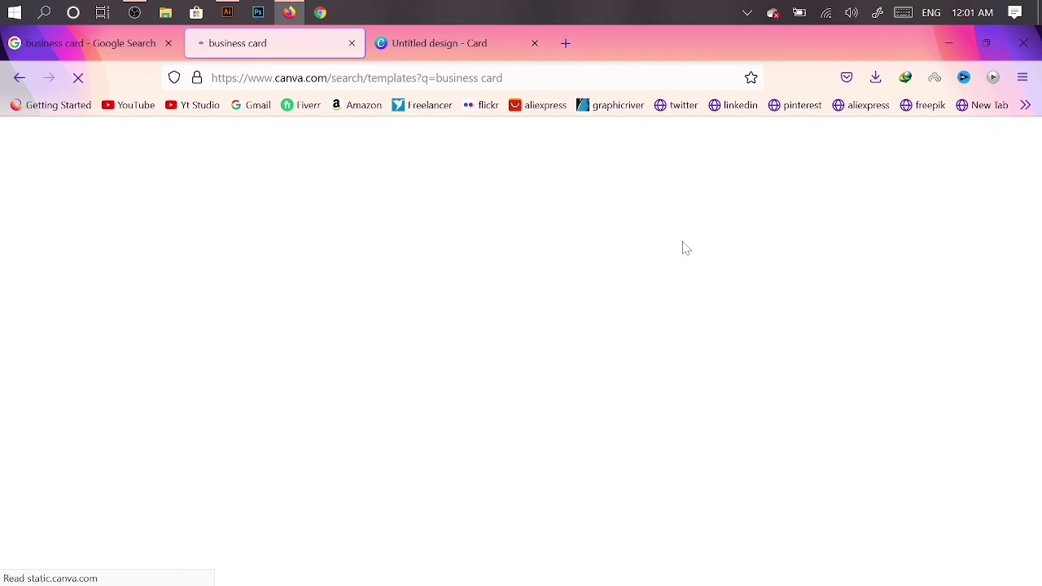
scroll(619, 318, down, 2)
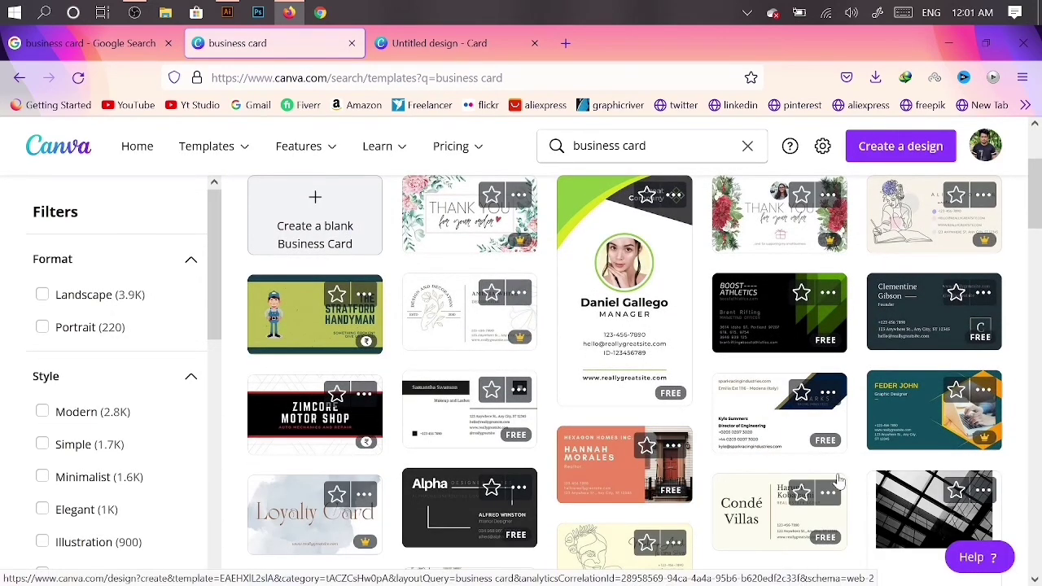
scroll(837, 480, up, 1)
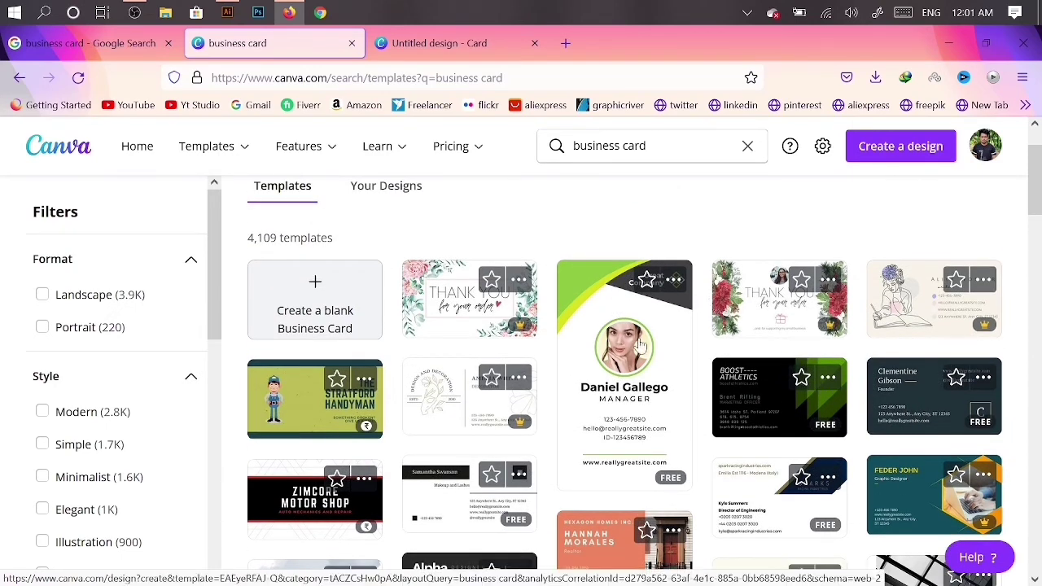
scroll(643, 416, down, 1)
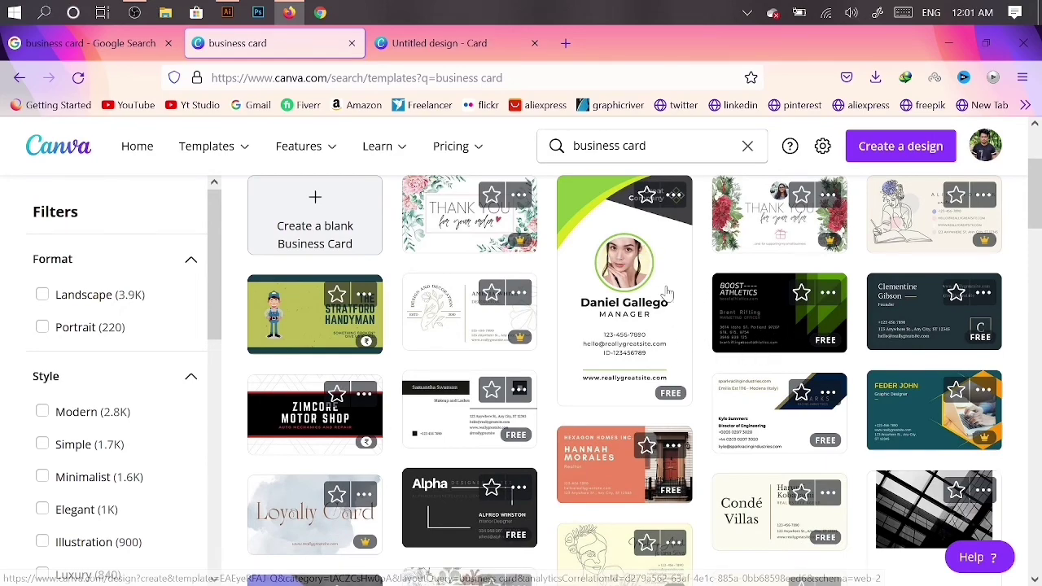
scroll(652, 342, down, 4)
scroll(829, 393, down, 1)
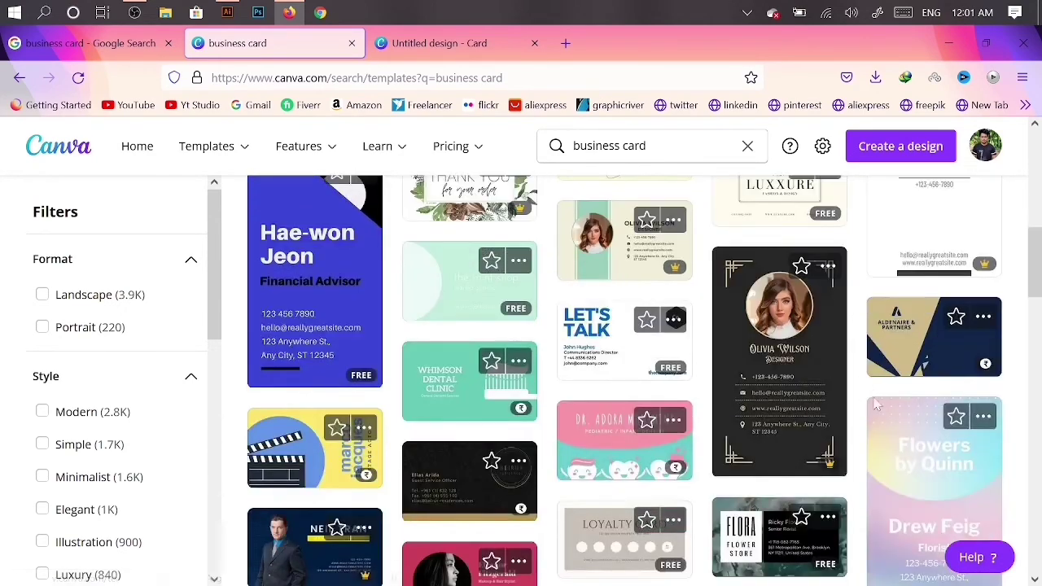
scroll(880, 342, down, 1)
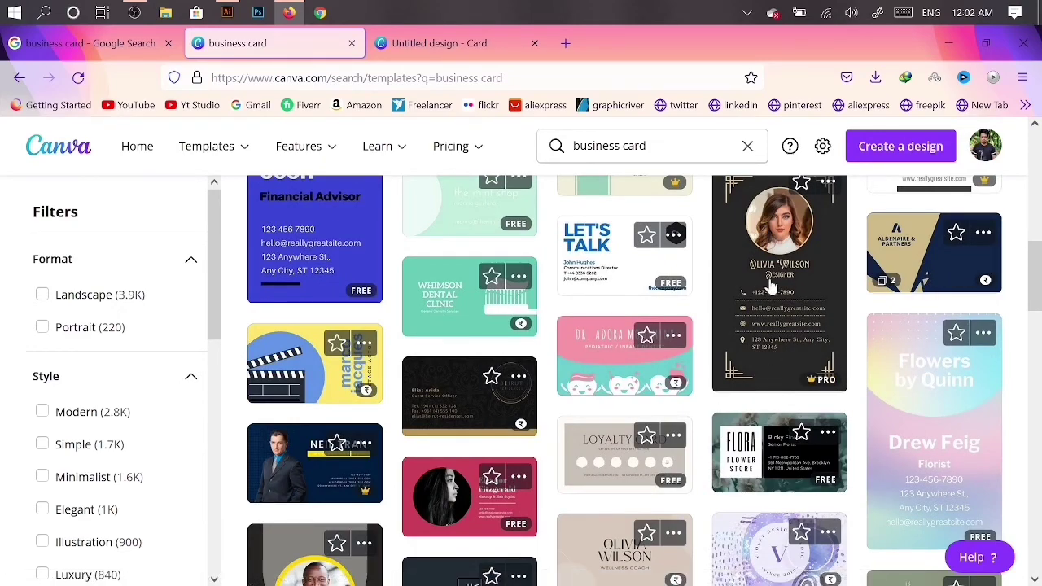
scroll(770, 285, down, 3)
scroll(530, 400, down, 2)
scroll(310, 328, down, 1)
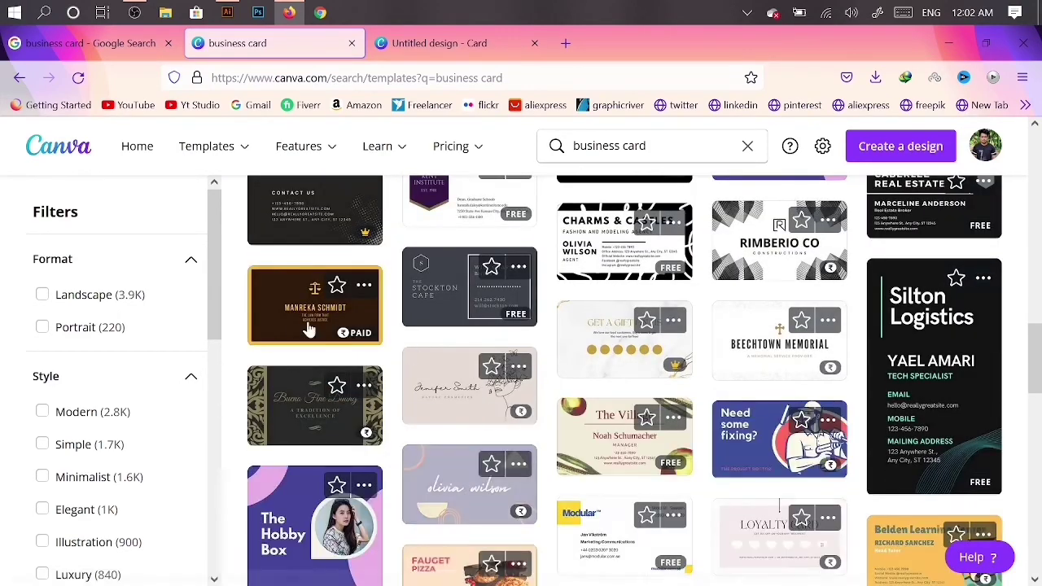
scroll(709, 382, down, 2)
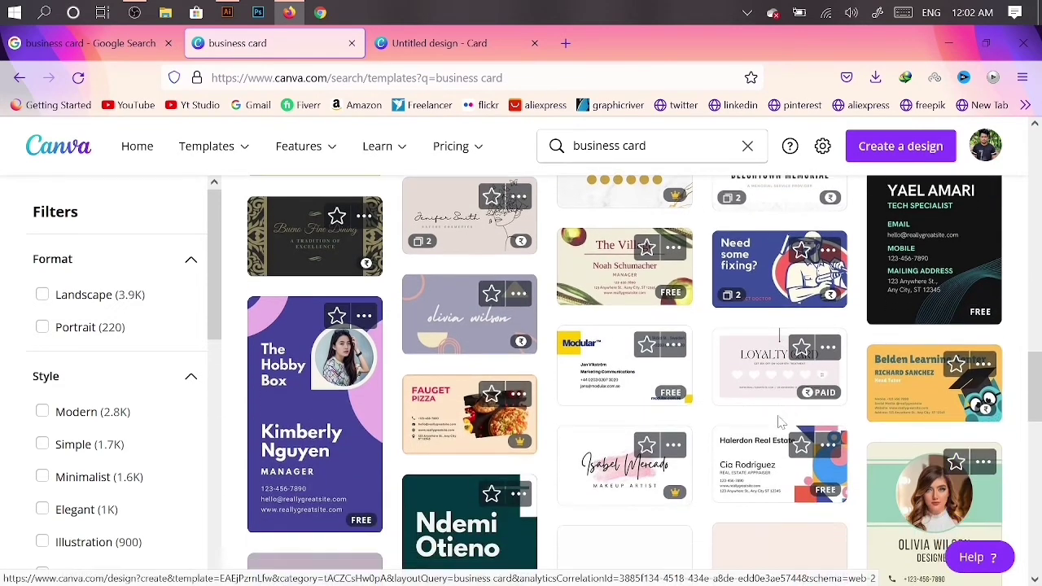
scroll(780, 422, down, 1)
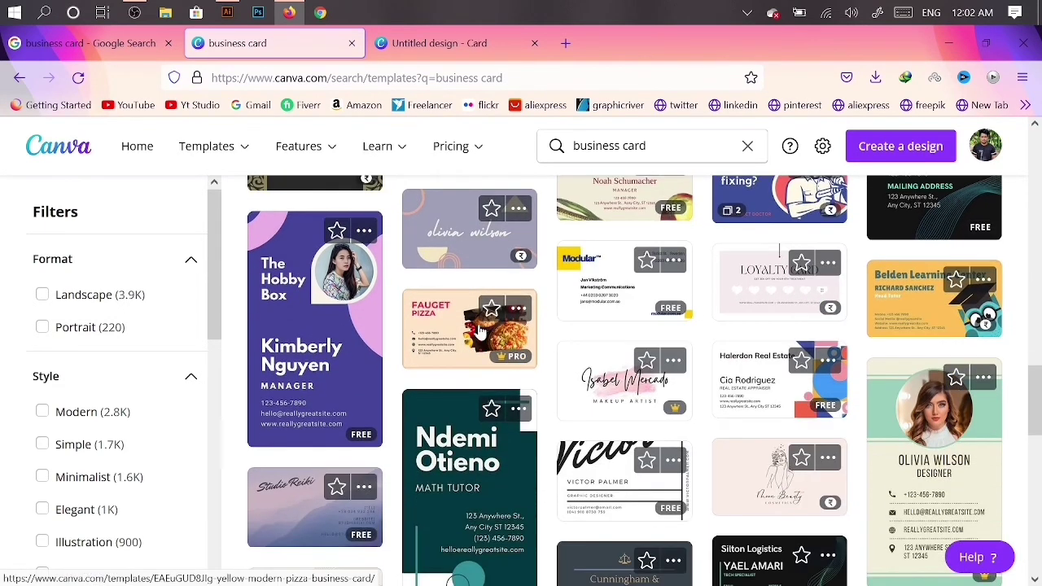
Step: Preview and close the Fauget Pizza card, then open the corporate CEO business card template
click(434, 328)
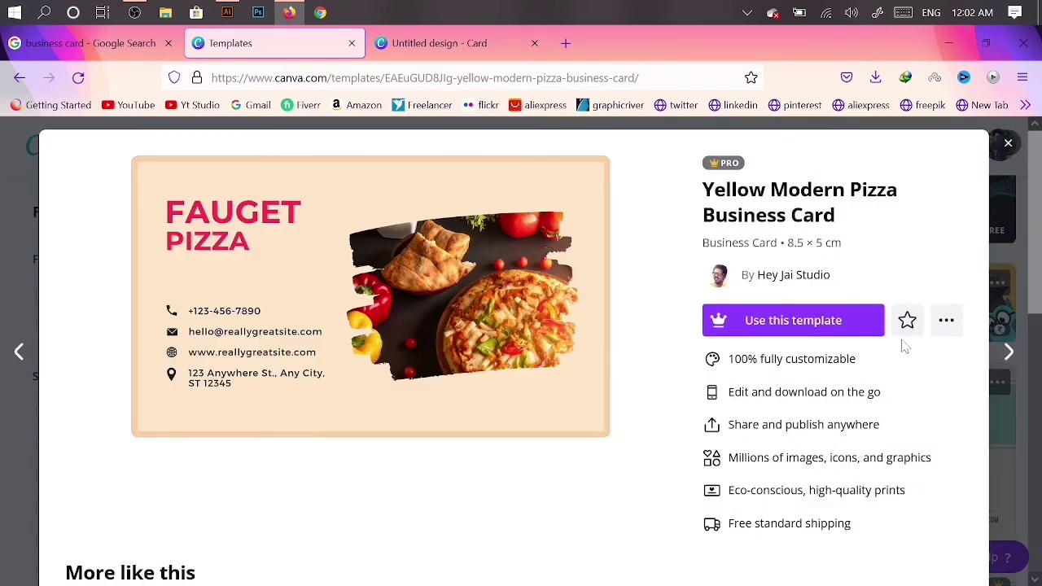
scroll(901, 345, down, 1)
scroll(978, 245, up, 1)
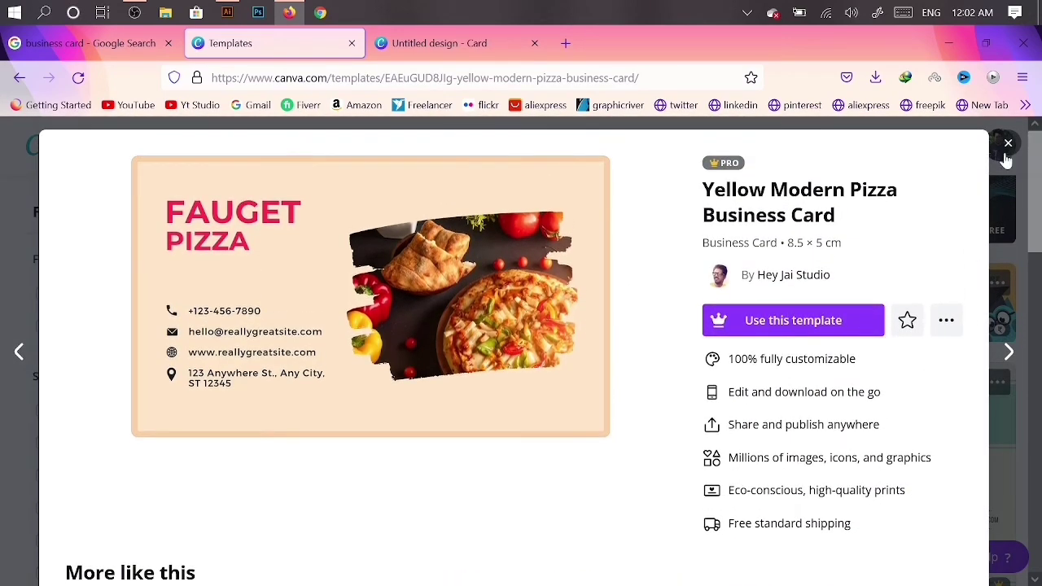
click(1007, 148)
scroll(517, 434, down, 2)
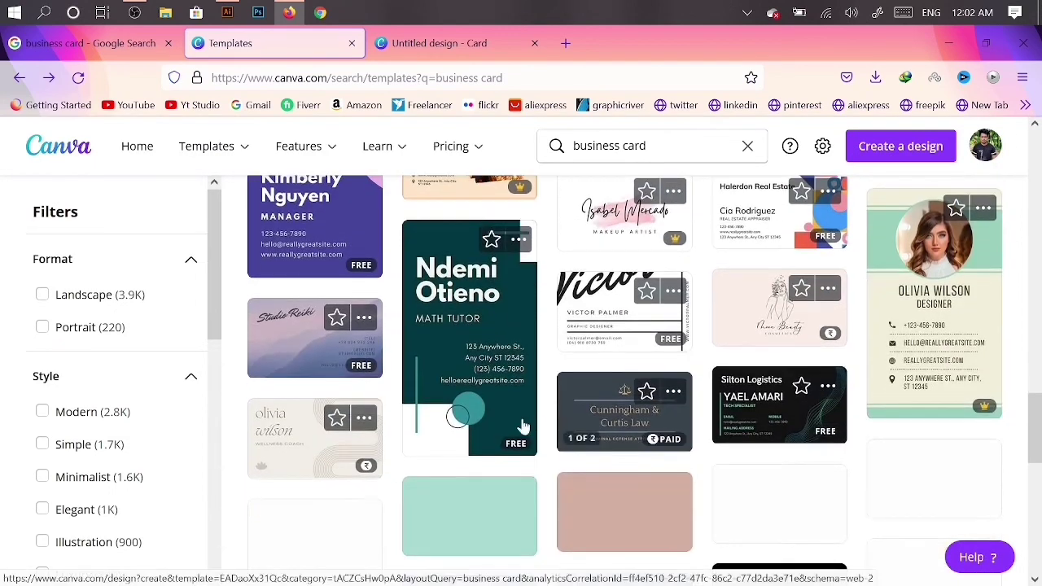
scroll(442, 448, down, 1)
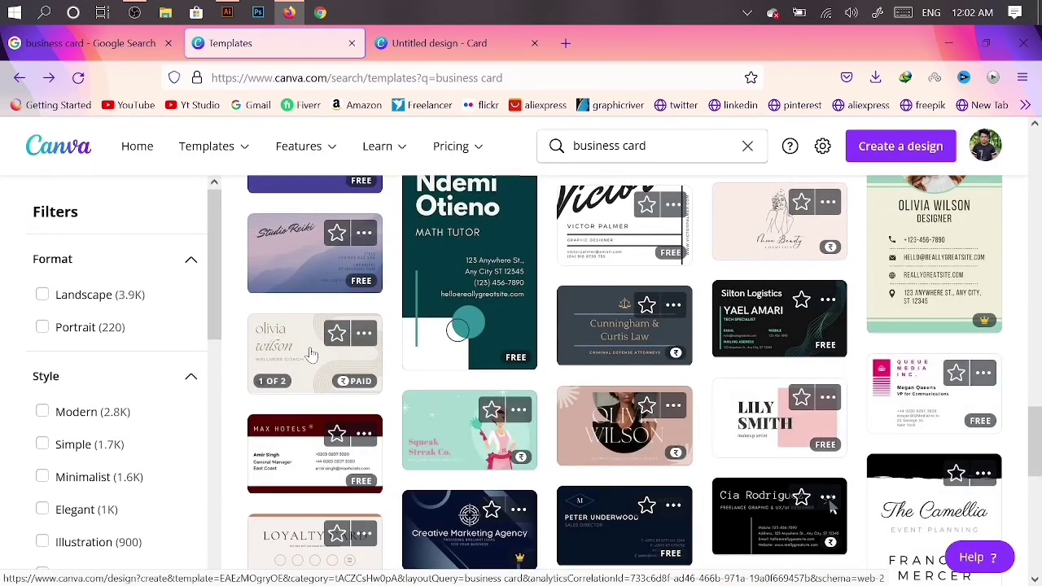
scroll(391, 374, down, 2)
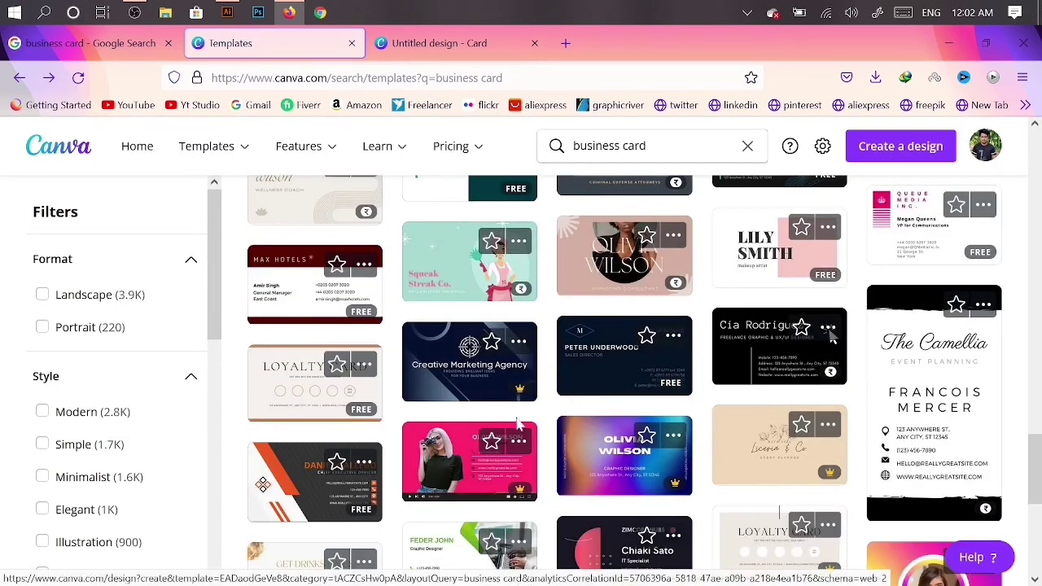
scroll(518, 424, down, 1)
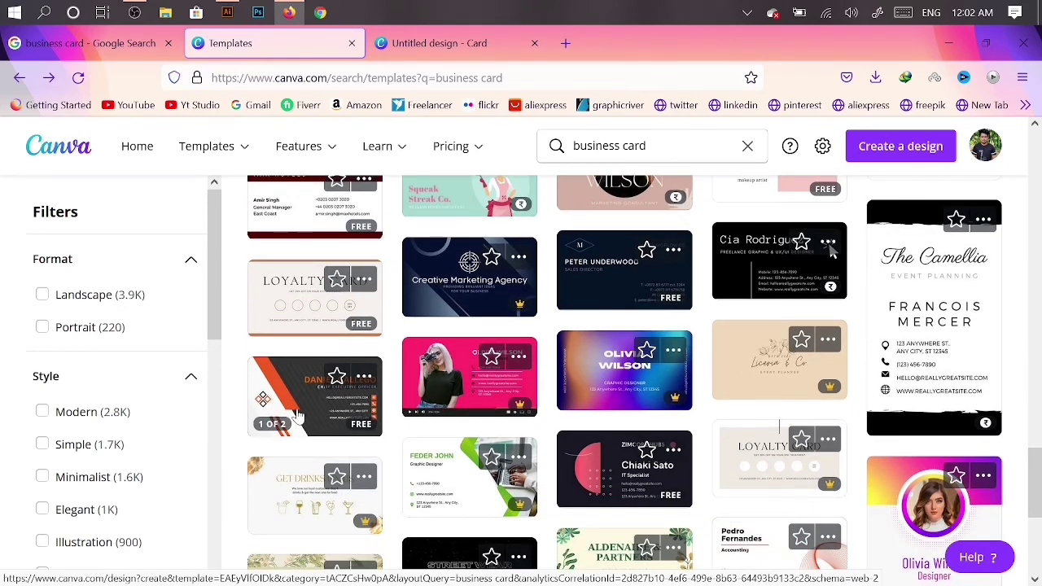
click(299, 414)
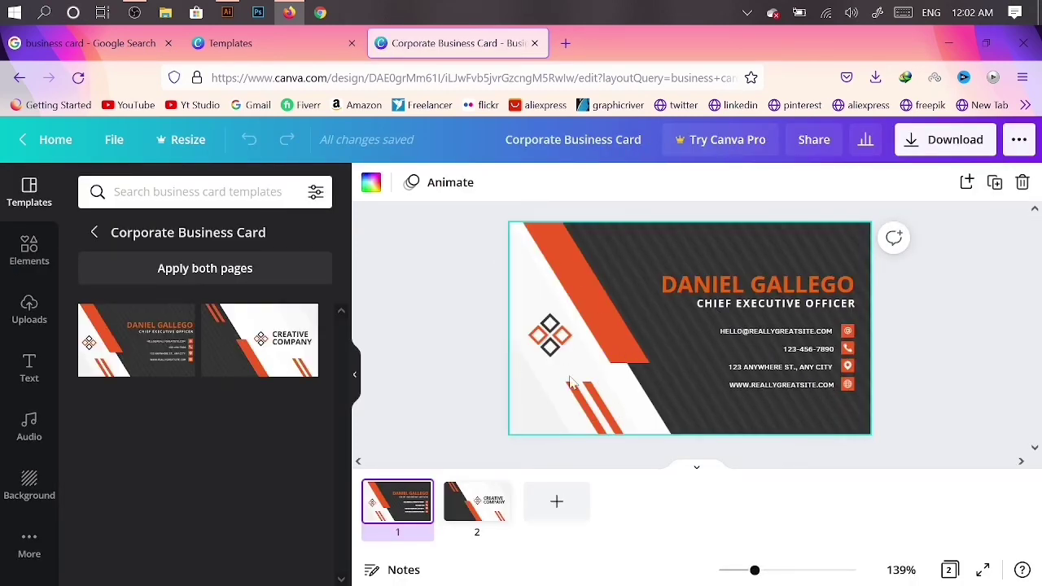
Step: View the back page and page options, then click through the front's name, title, background and email
click(476, 509)
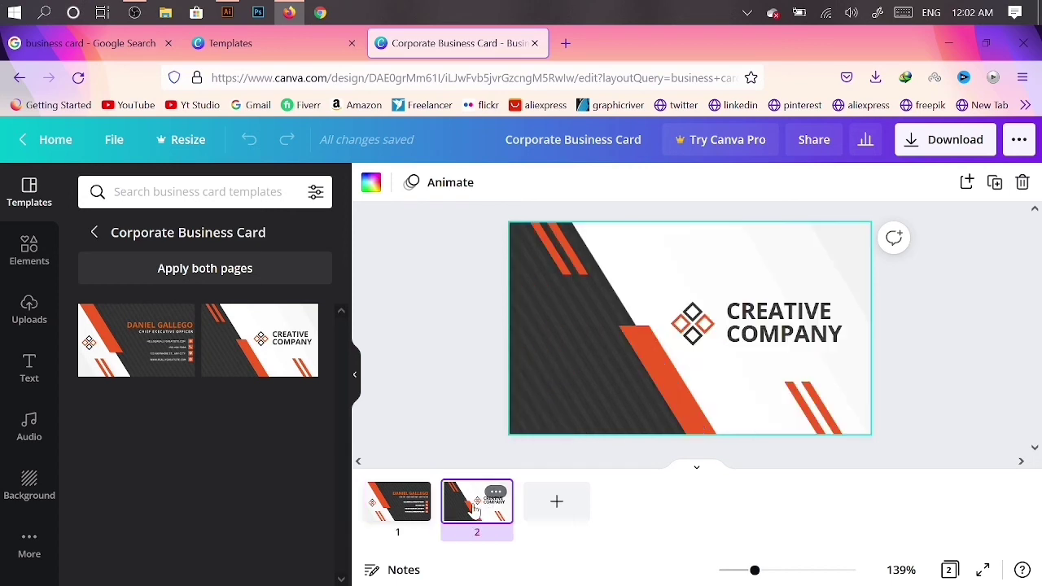
right_click(429, 509)
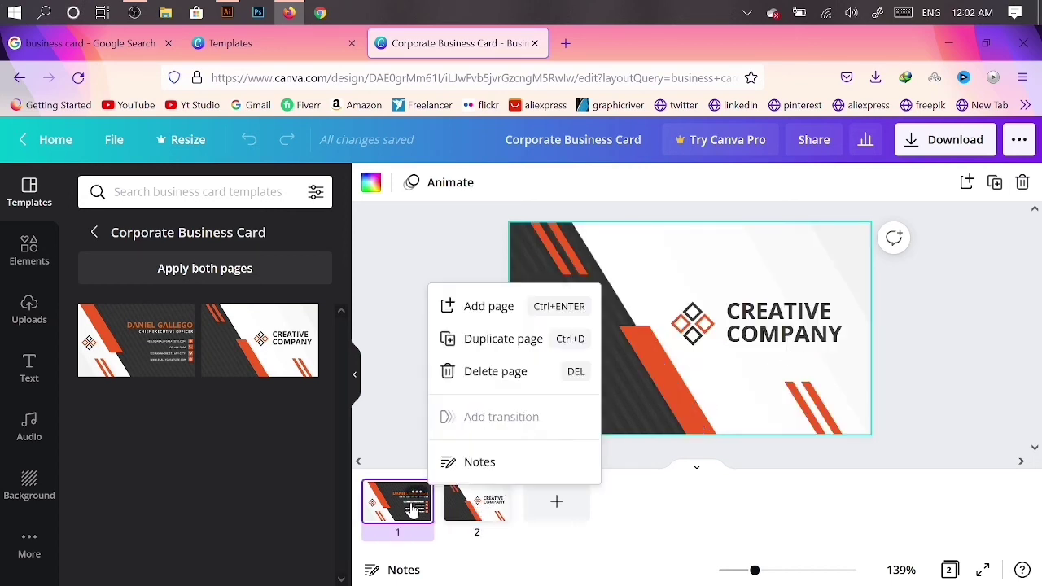
click(957, 359)
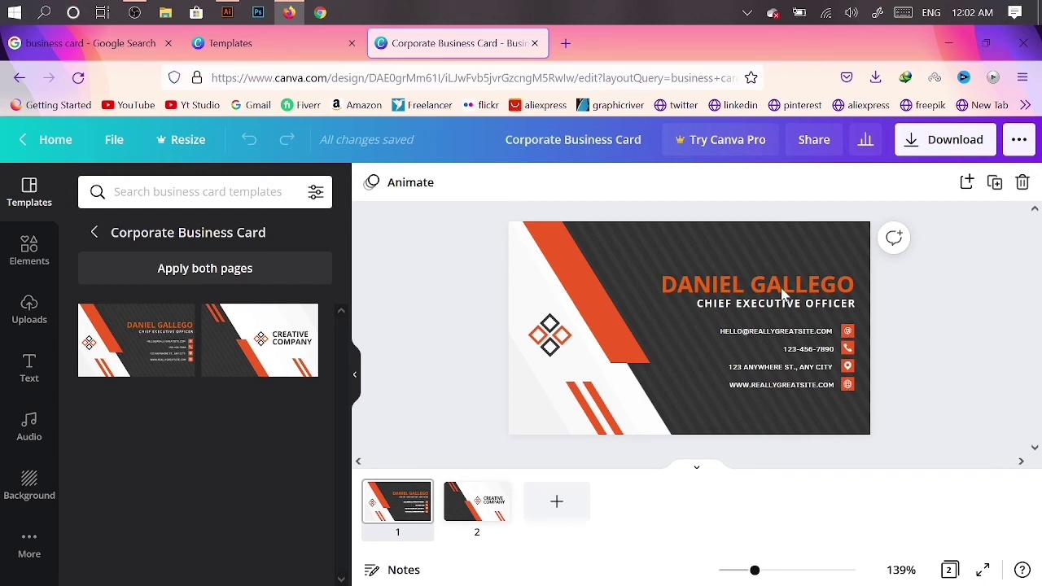
click(783, 293)
click(789, 307)
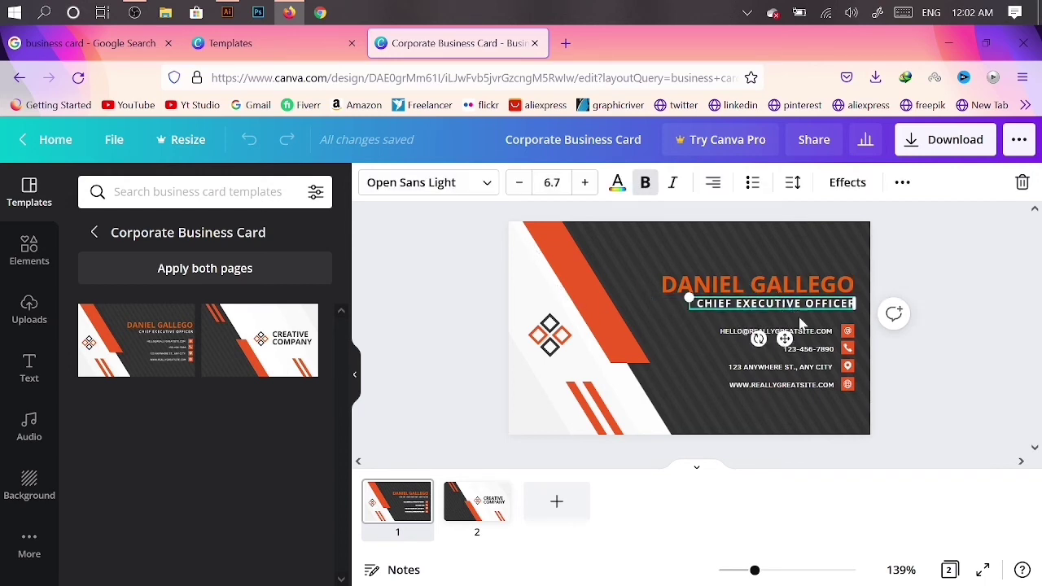
click(818, 355)
click(808, 334)
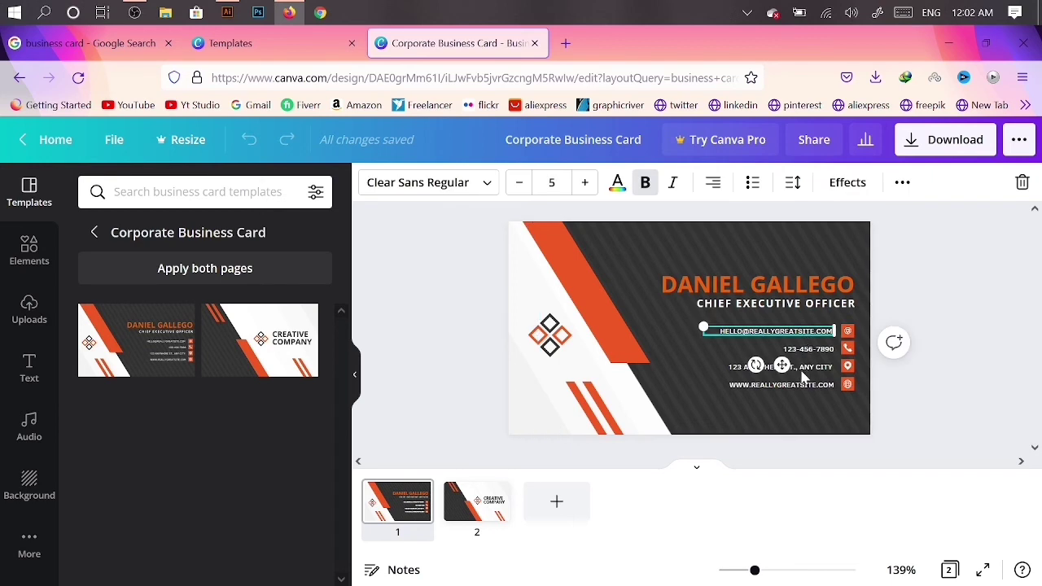
click(963, 386)
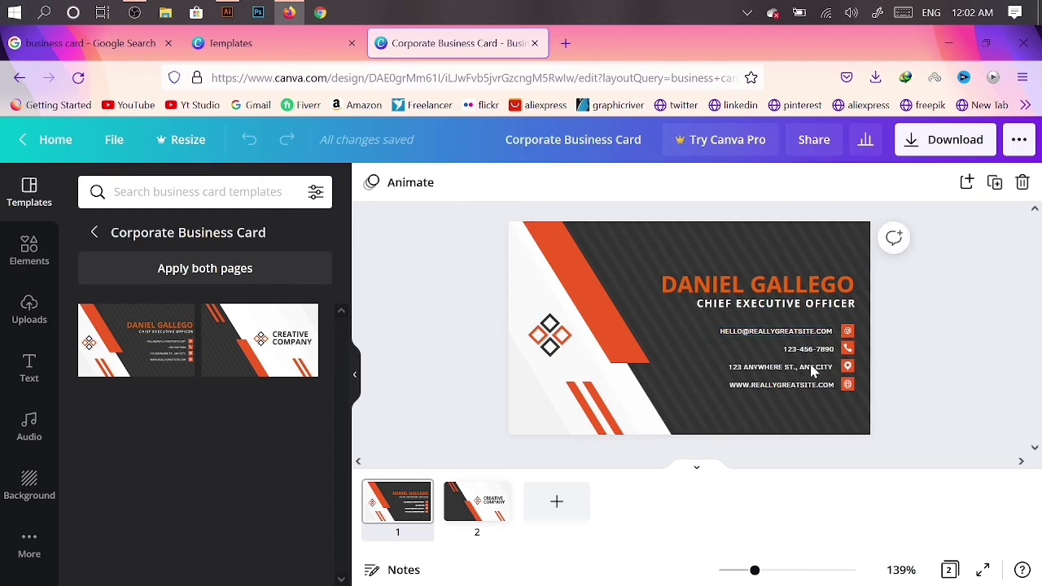
Step: Select the orange stripe graphic and title, ending with the CEO name text selected
click(613, 324)
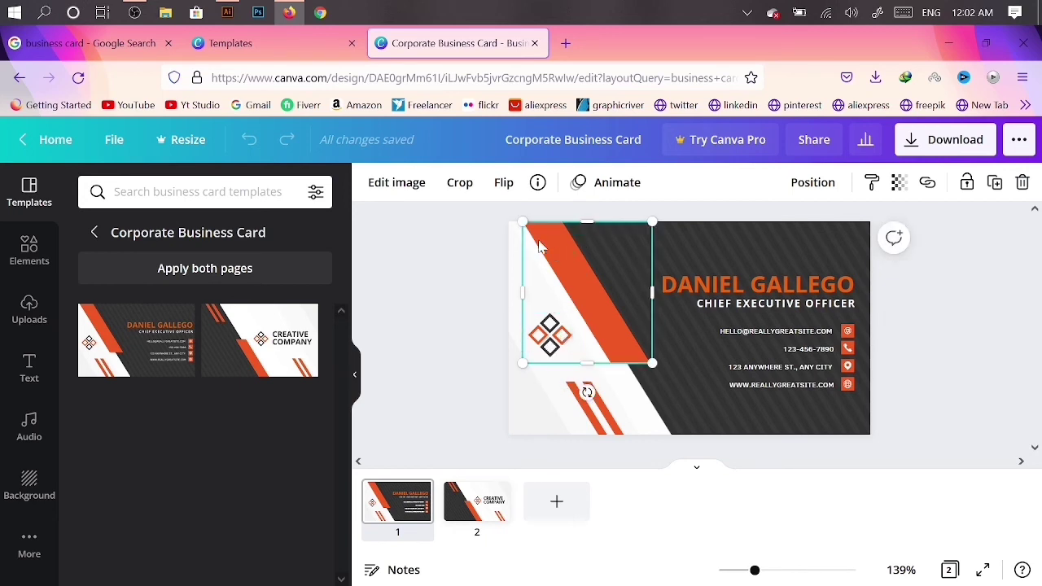
click(812, 285)
click(769, 310)
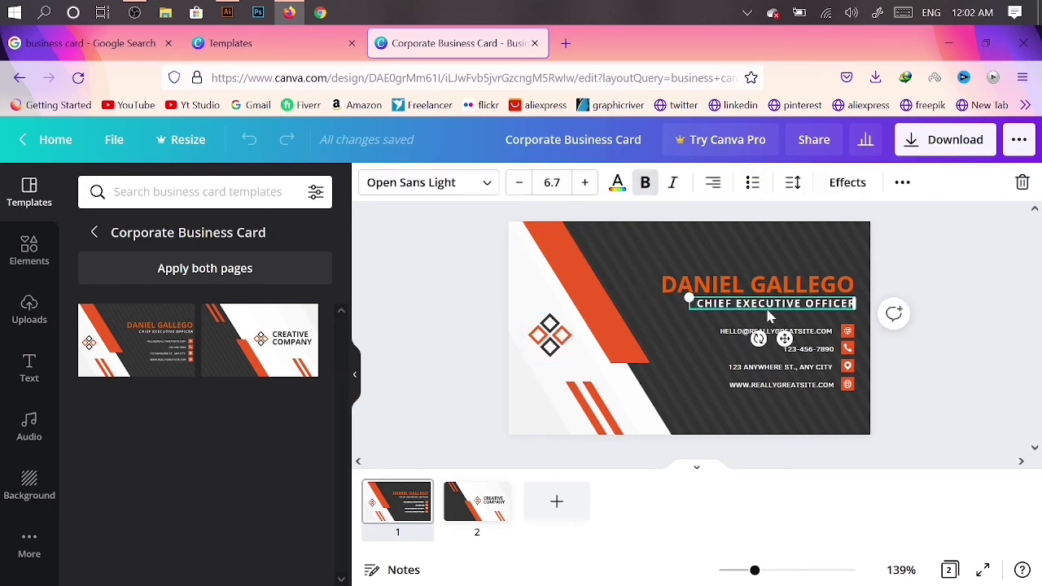
click(562, 295)
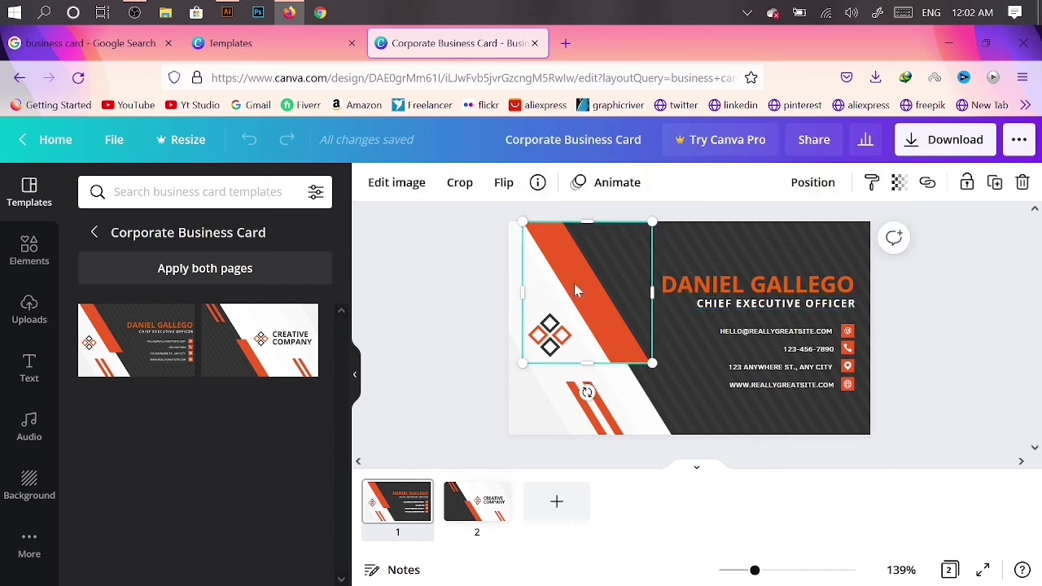
click(775, 285)
Step: Change the CEO name's text colour to the red Default Colors swatch
click(617, 183)
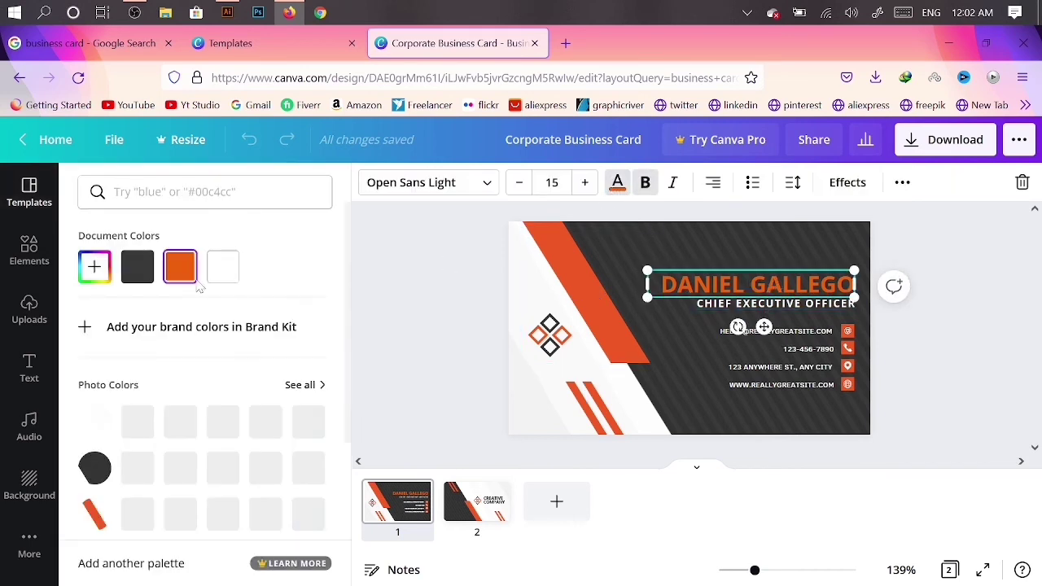
click(137, 269)
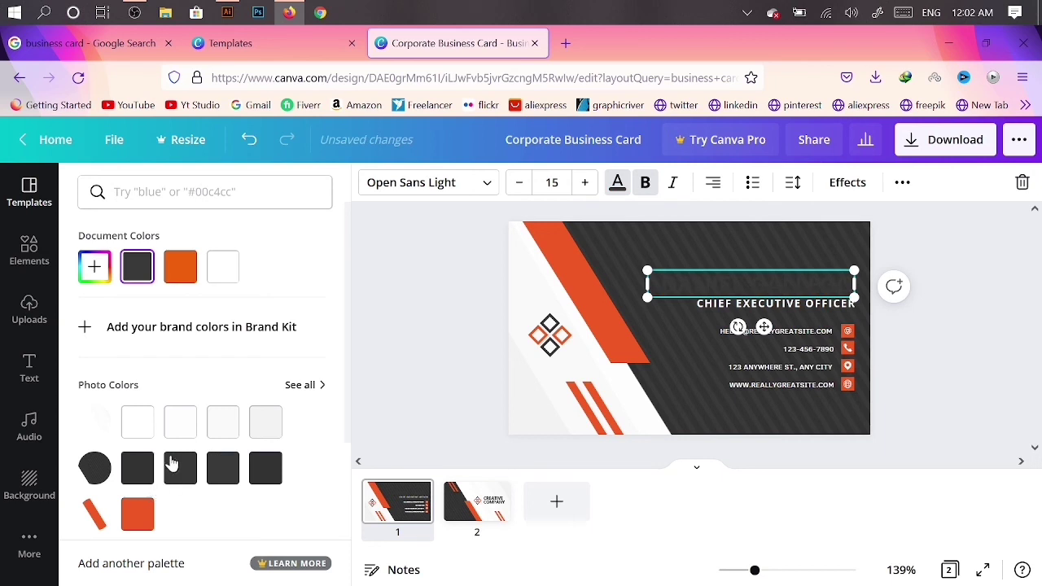
scroll(167, 456, down, 2)
click(94, 525)
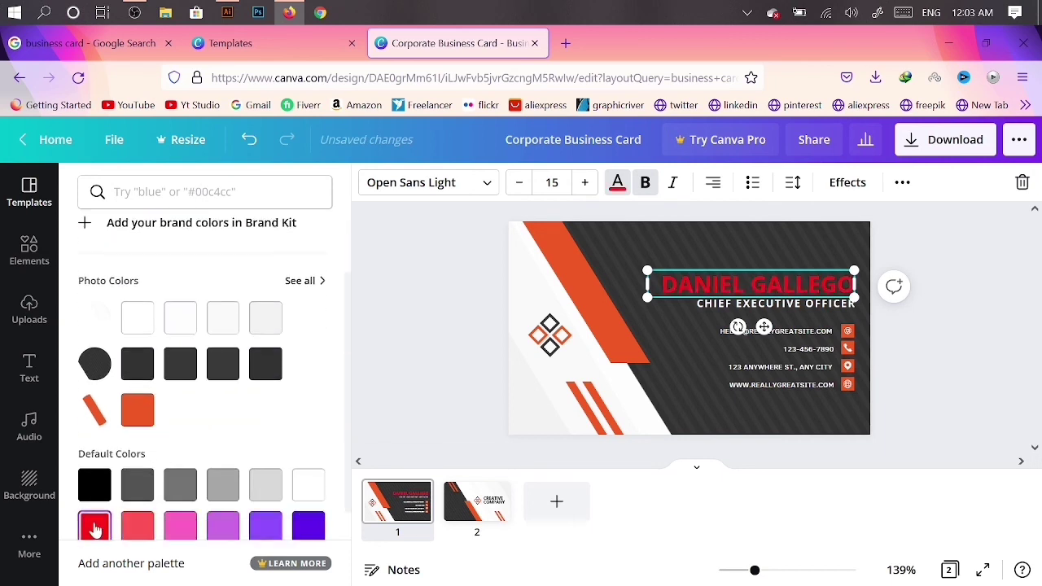
Step: Open Edit image for the orange stripes, scroll its options, and close it
click(595, 422)
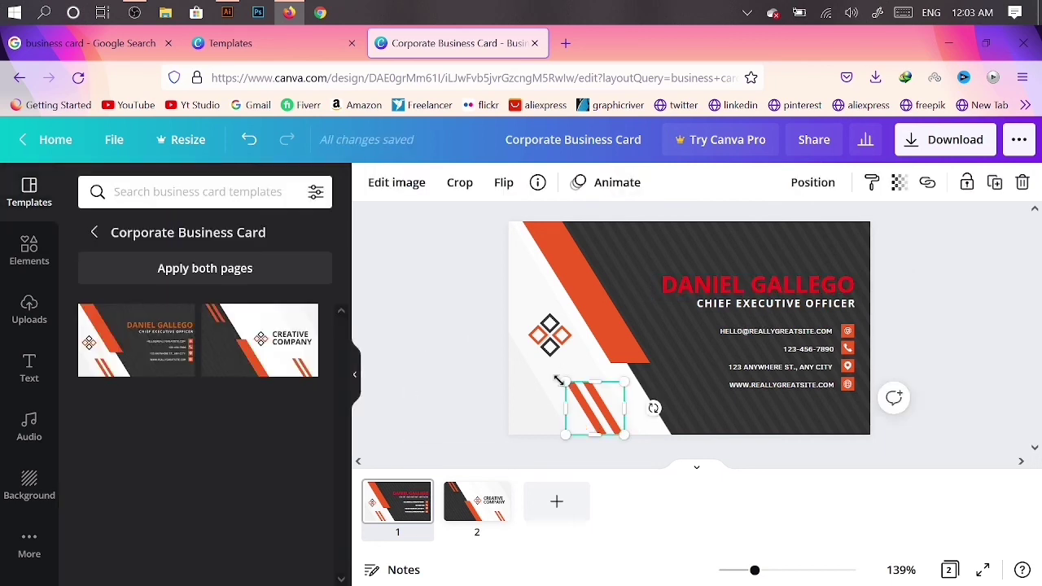
click(388, 186)
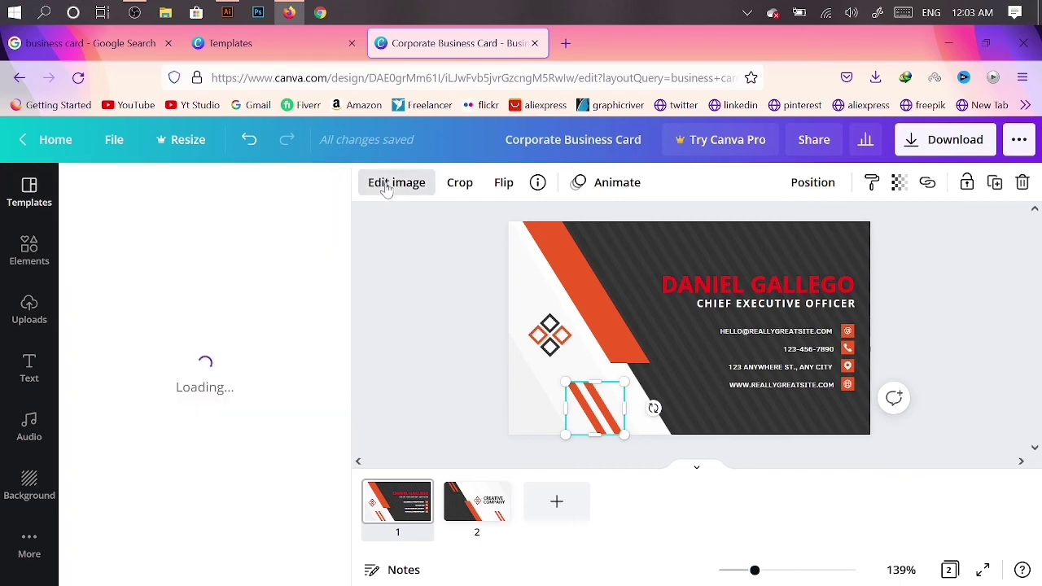
scroll(261, 389, down, 2)
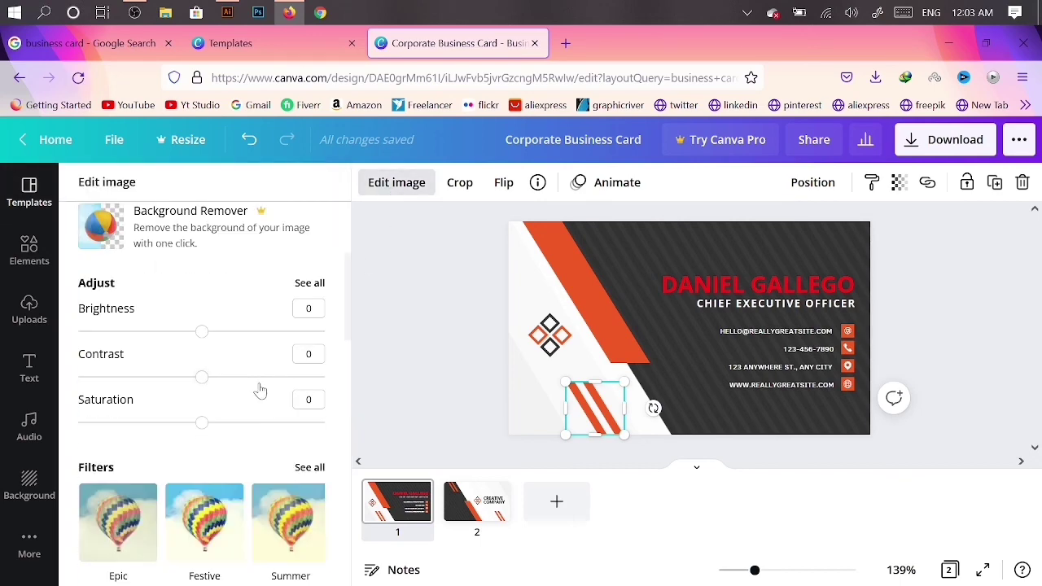
scroll(260, 396, down, 2)
scroll(263, 414, down, 2)
scroll(260, 436, down, 2)
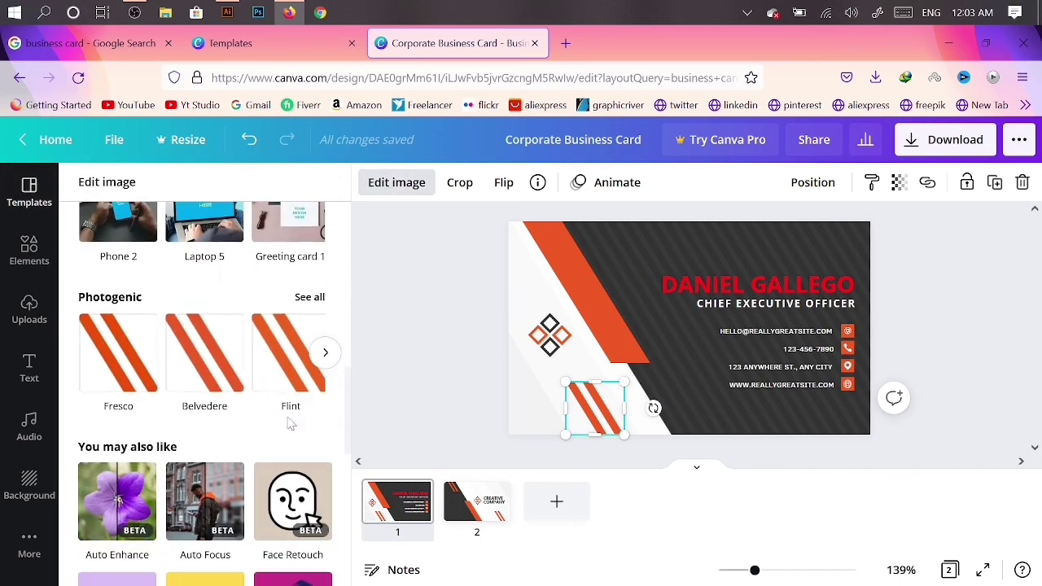
scroll(261, 427, down, 2)
scroll(263, 417, down, 2)
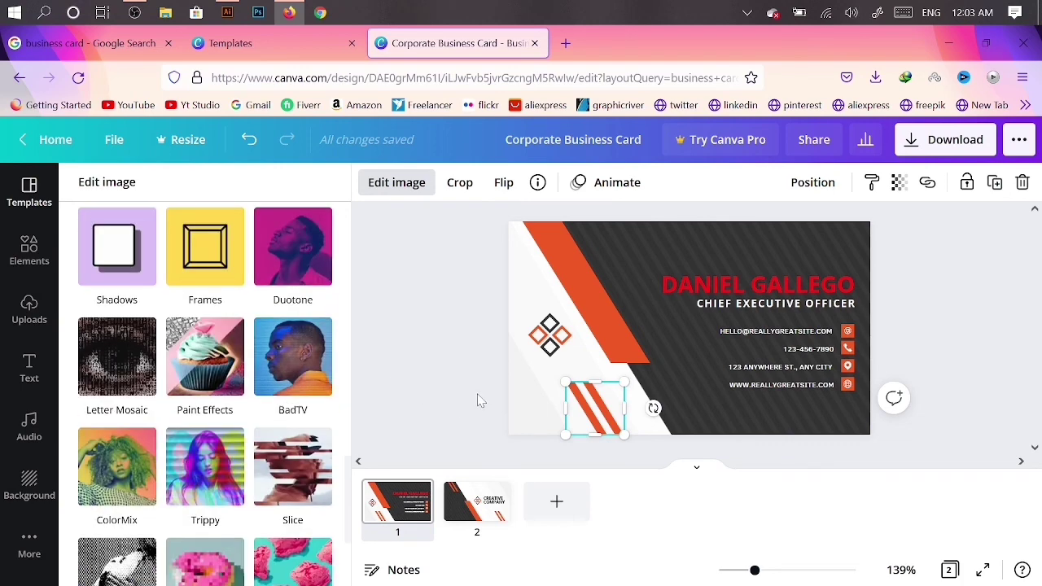
click(397, 182)
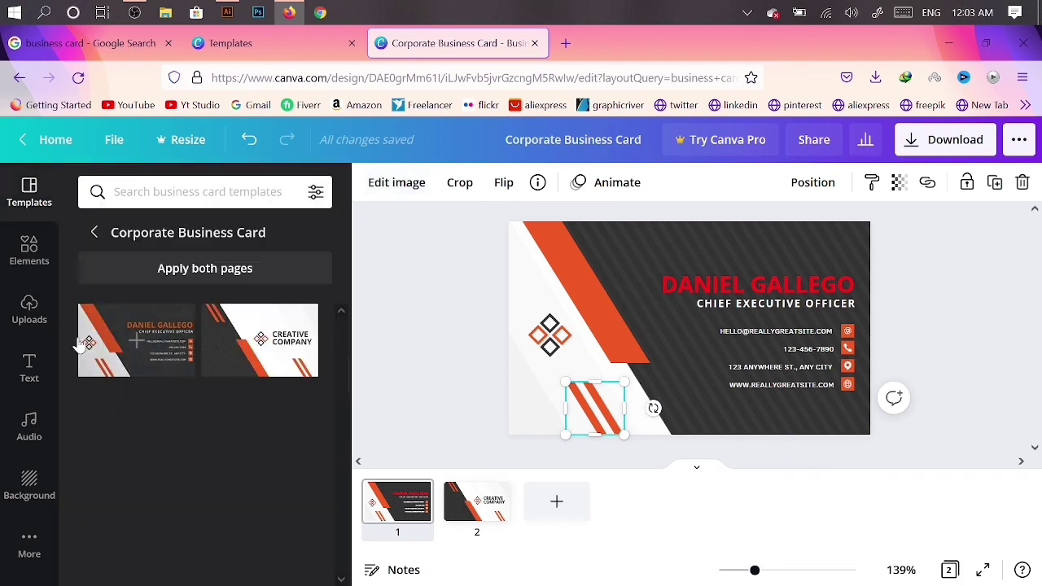
Step: Place a progress ring from the Elements charts in the card's lower-left corner
click(28, 262)
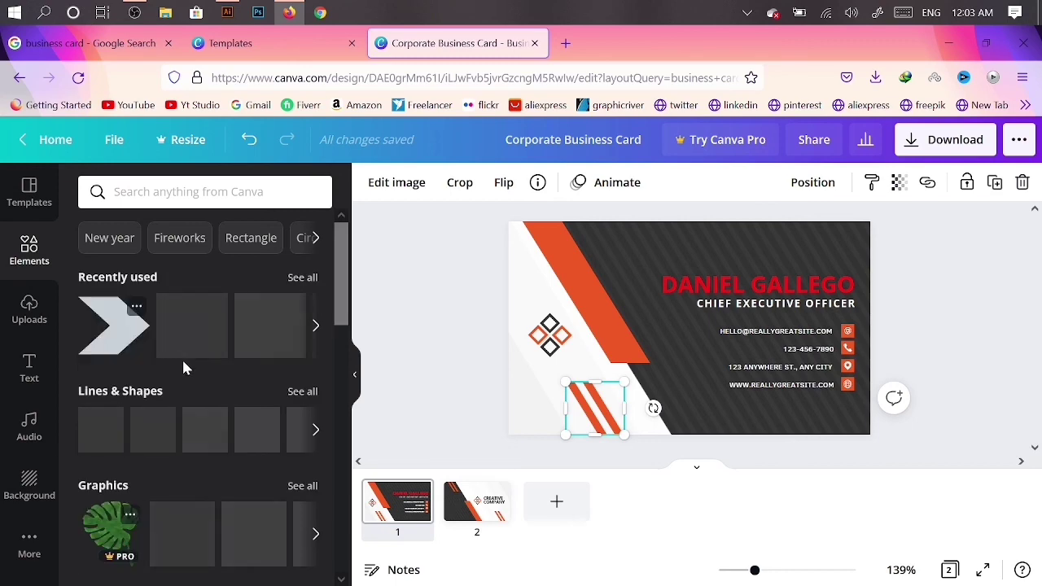
scroll(187, 363, down, 1)
scroll(221, 384, down, 2)
scroll(220, 423, down, 2)
scroll(219, 426, down, 2)
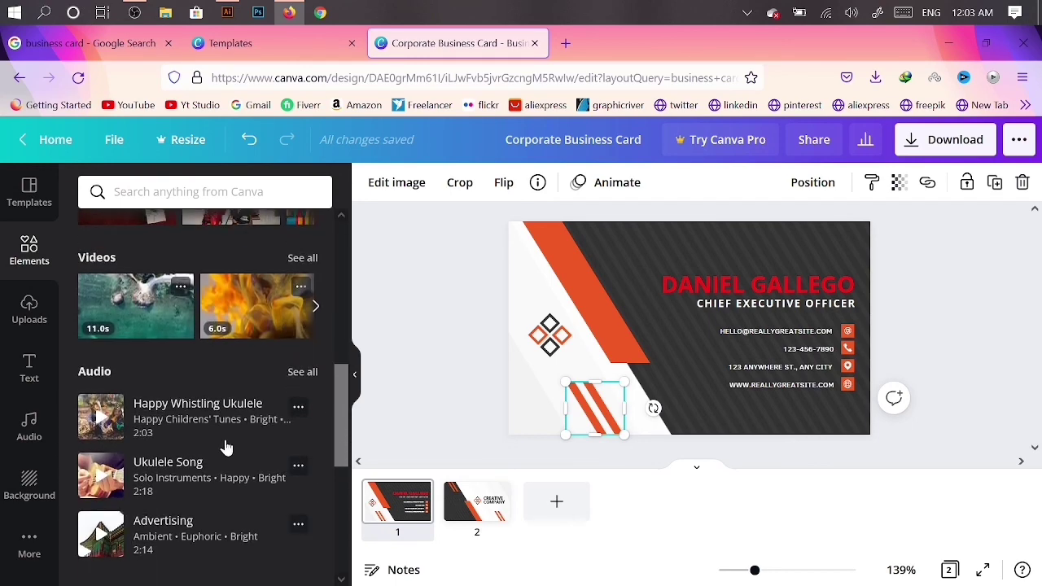
scroll(220, 407, down, 3)
scroll(244, 407, down, 1)
scroll(122, 325, down, 3)
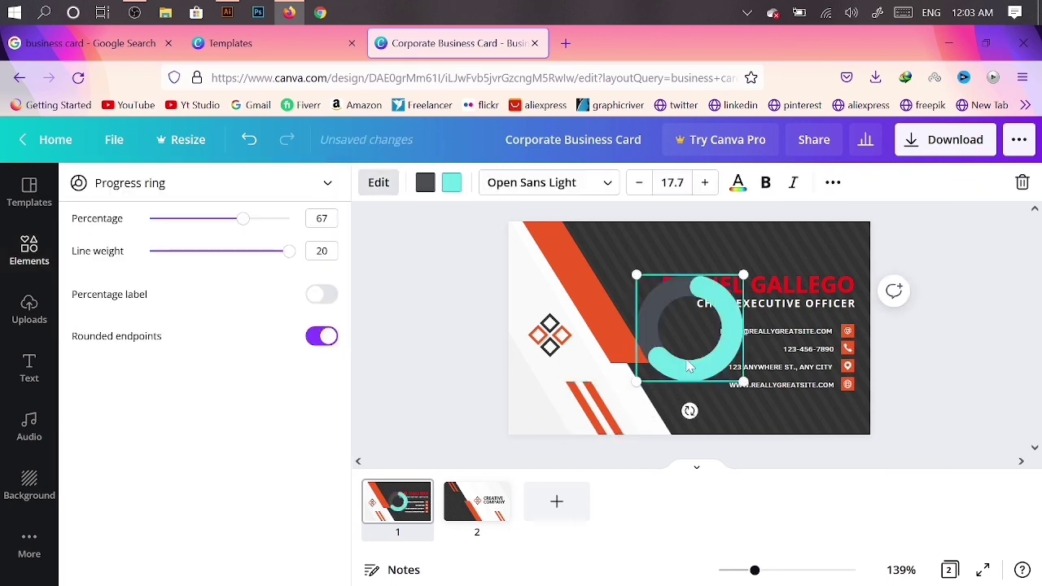
drag(688, 367, 503, 471)
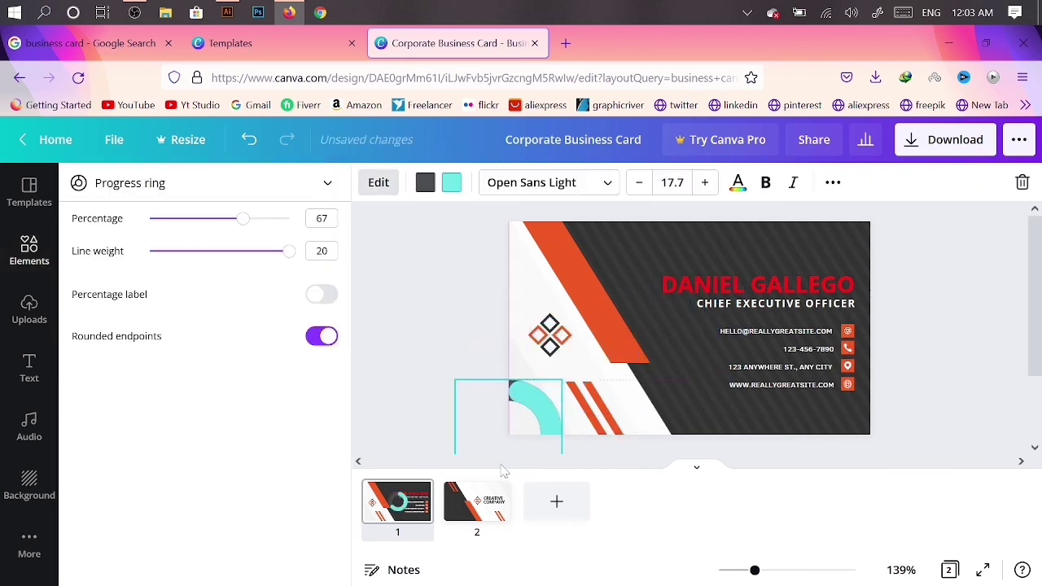
drag(505, 469, 511, 446)
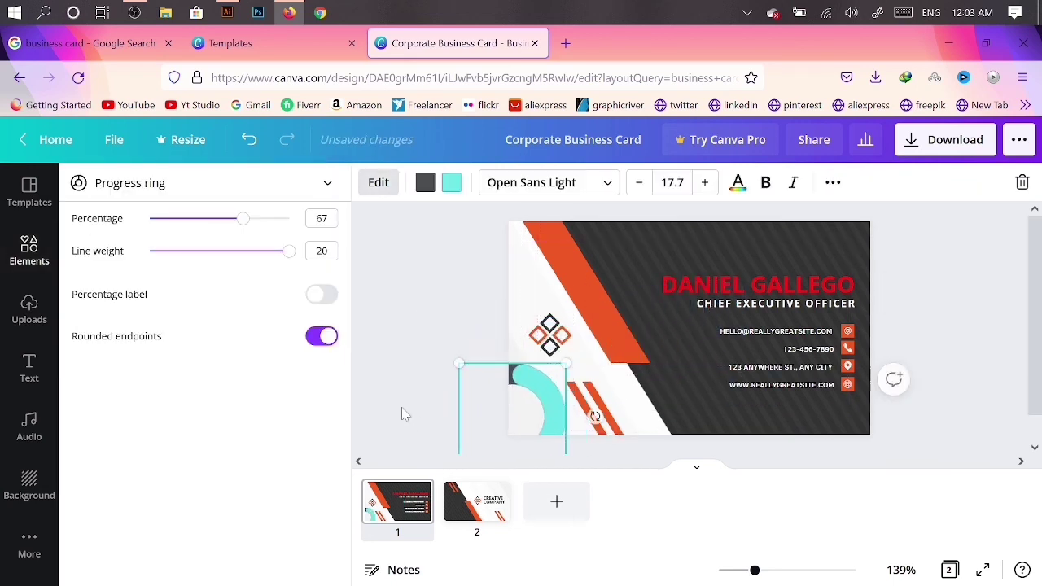
Step: Recolour the progress ring's arc dark grey
click(441, 325)
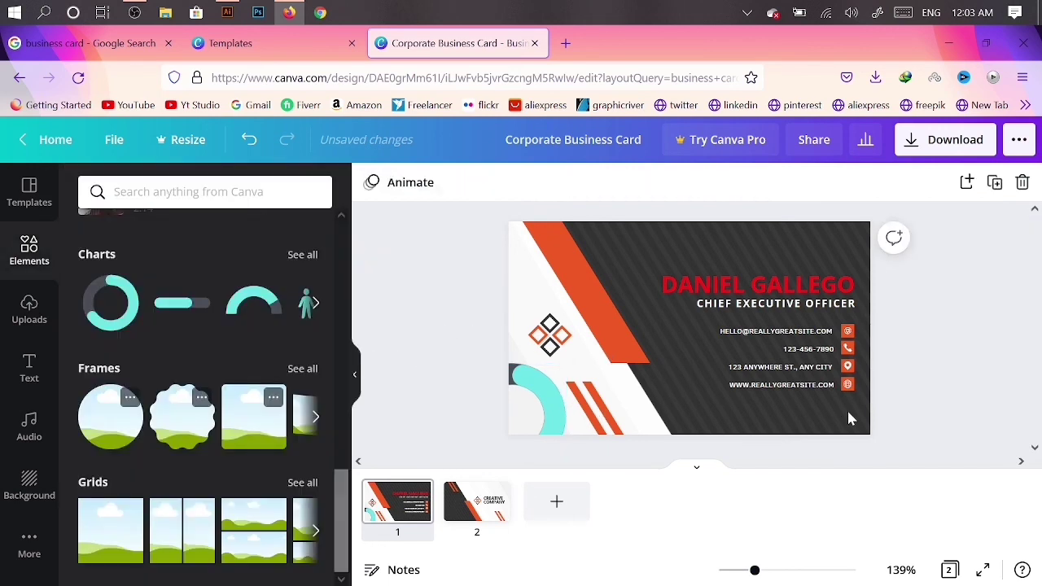
click(548, 397)
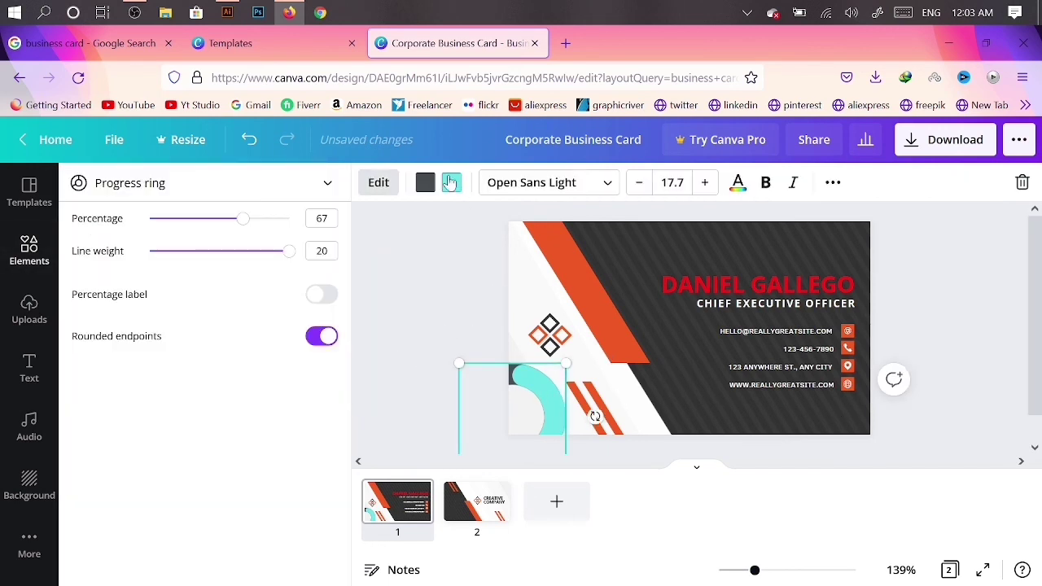
click(452, 183)
click(214, 274)
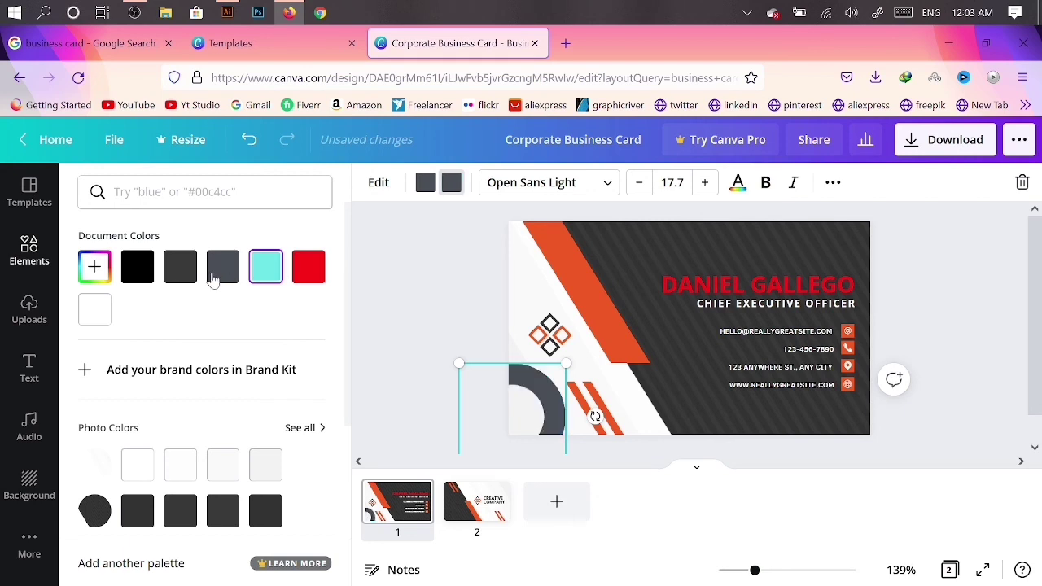
click(392, 323)
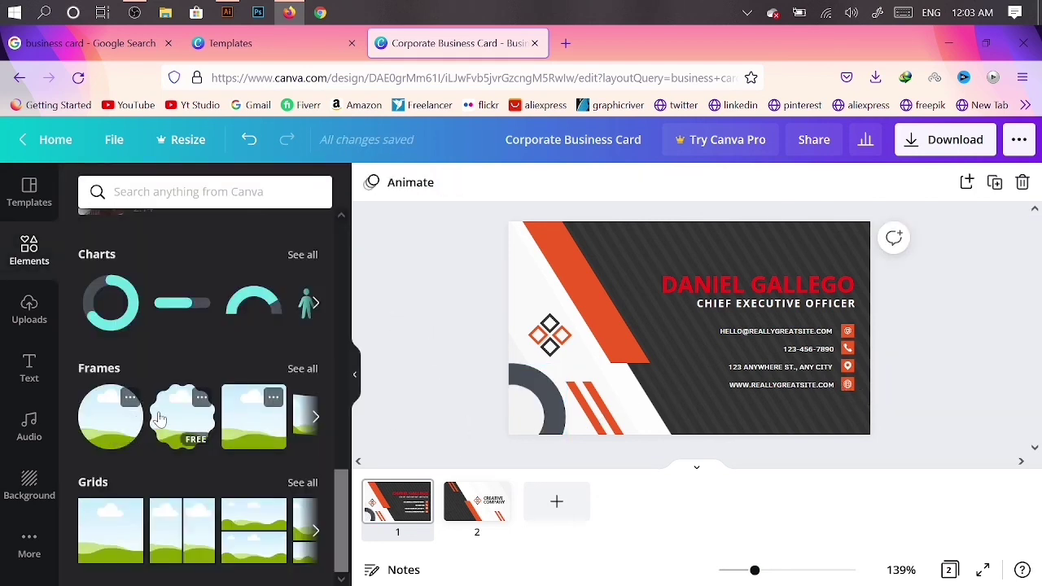
Step: Add a circle photo frame, shrink it and move it to the card's left edge
click(202, 383)
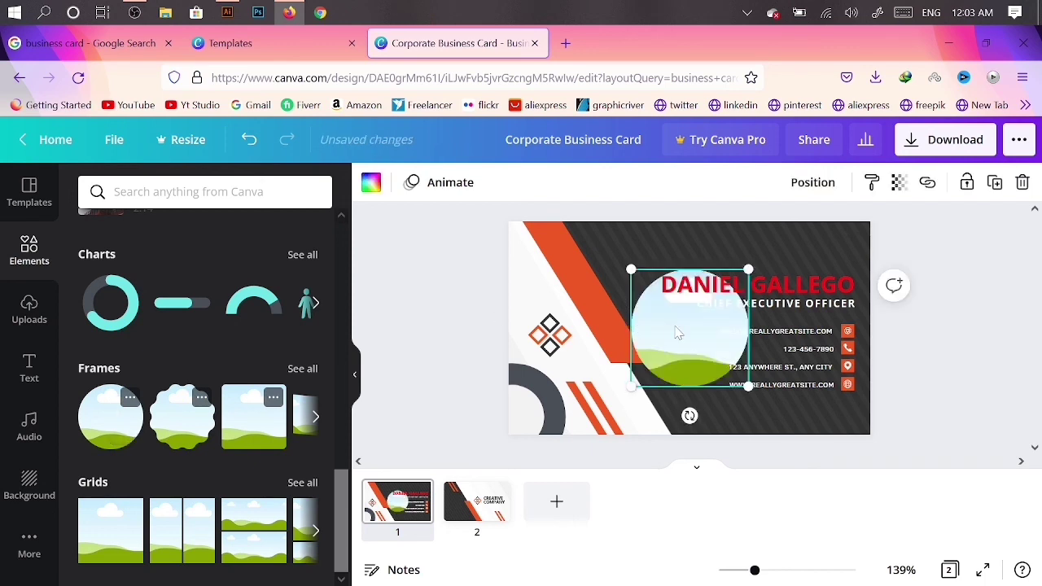
drag(676, 332, 577, 315)
mouse_move(650, 372)
mouse_down()
mouse_move(579, 313)
mouse_move(651, 287)
mouse_move(721, 383)
mouse_move(551, 269)
mouse_move(566, 277)
mouse_up()
mouse_move(509, 240)
mouse_down()
mouse_move(486, 219)
mouse_move(464, 251)
mouse_move(475, 258)
mouse_up()
click(583, 457)
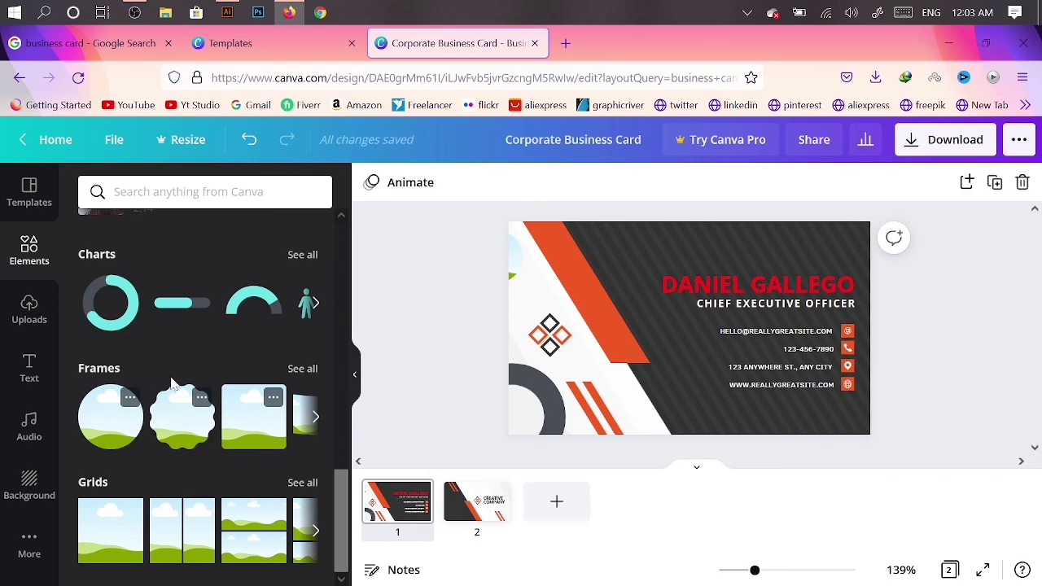
Step: View page 2, the back side of the business card
scroll(208, 376, up, 5)
scroll(228, 377, up, 2)
scroll(228, 377, up, 5)
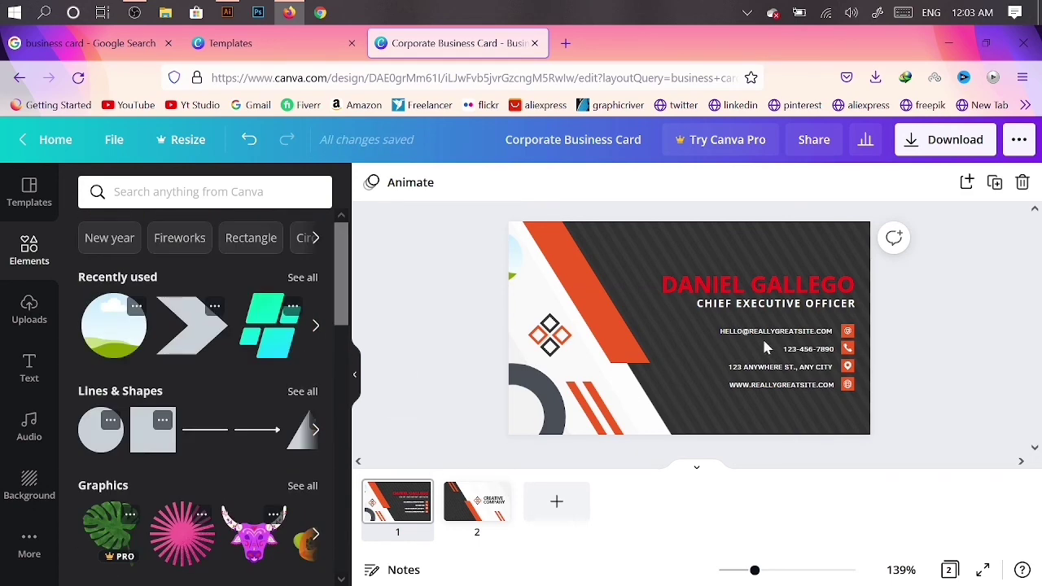
click(479, 505)
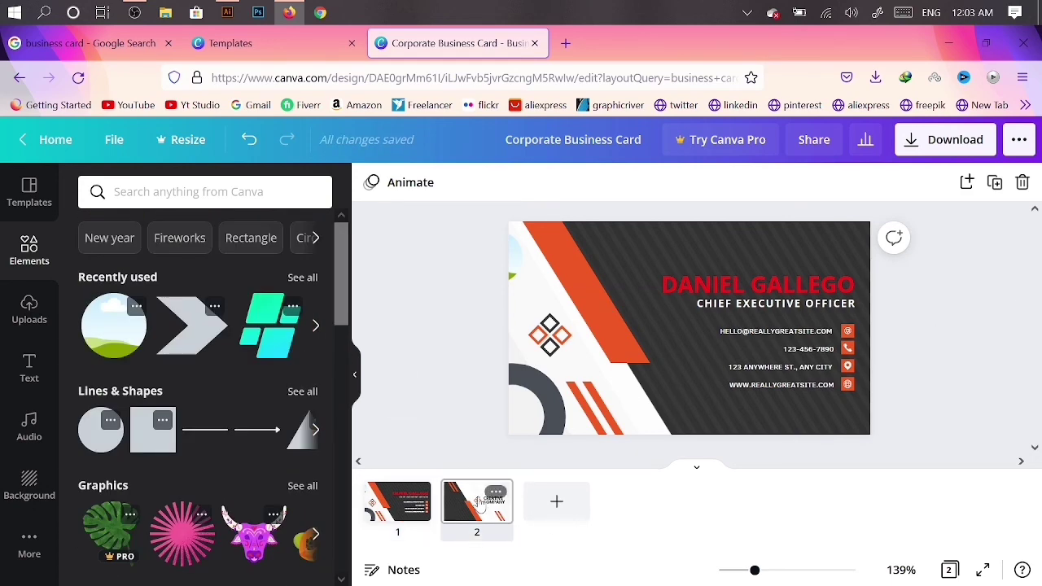
click(964, 373)
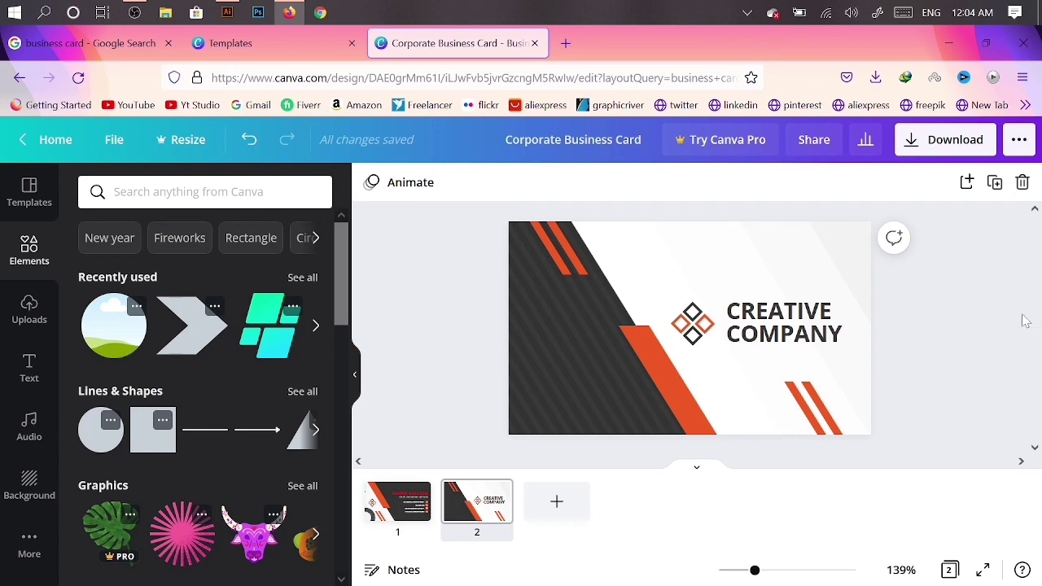
Step: Return to page 1, show the Templates panel, and minimize the browser to the desktop
click(411, 500)
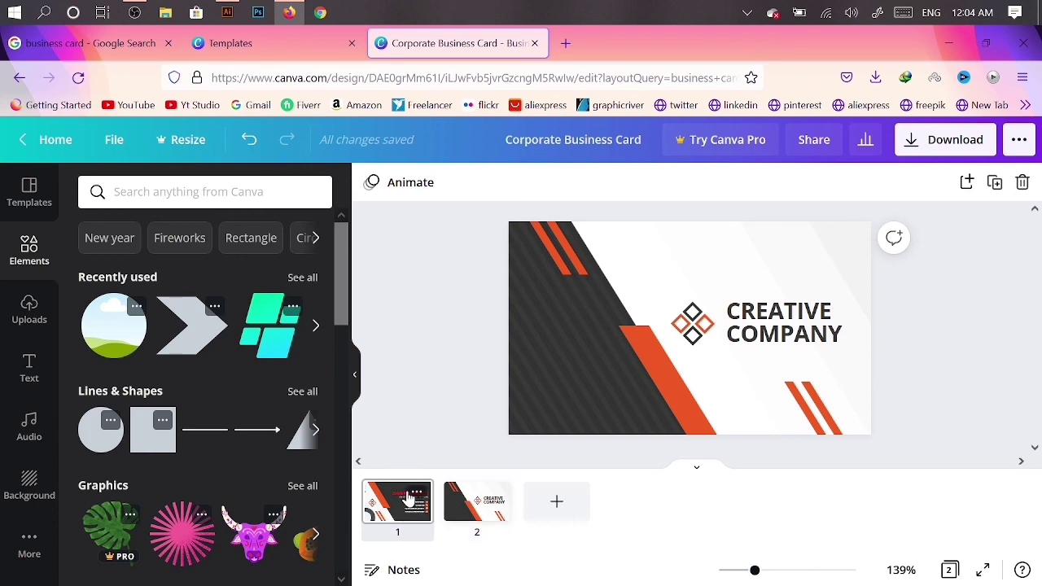
click(14, 201)
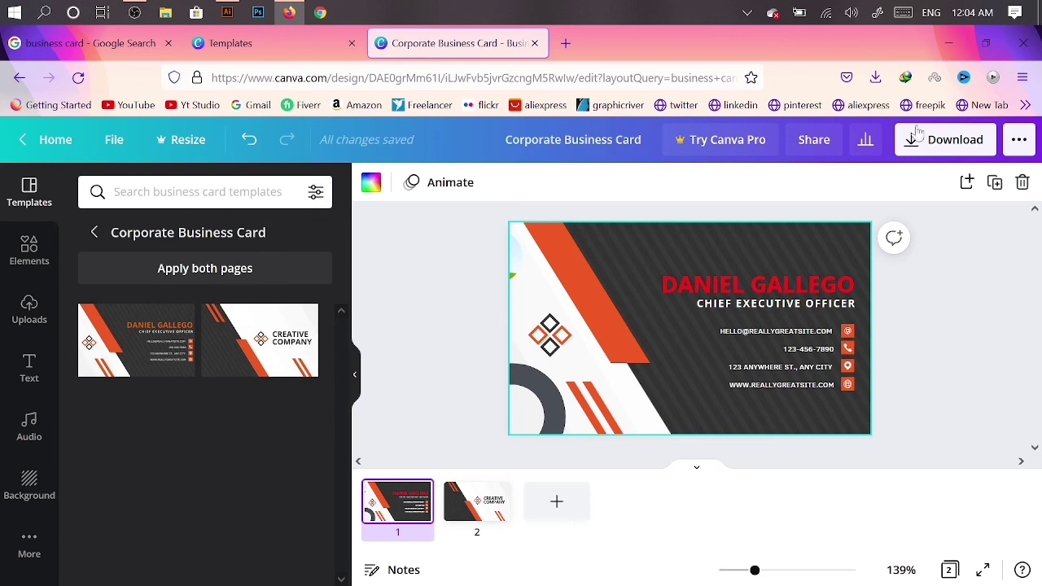
click(947, 43)
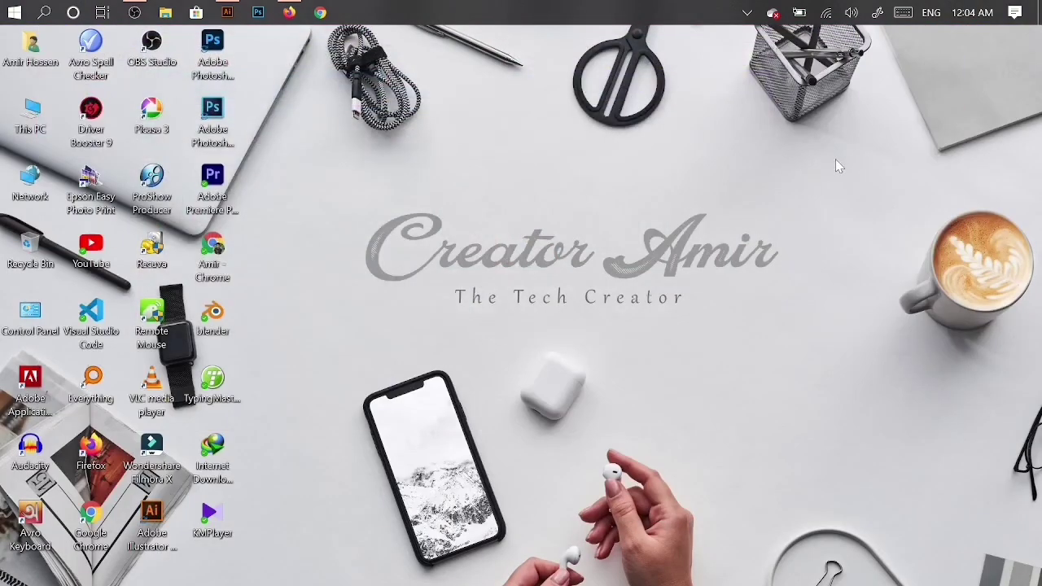